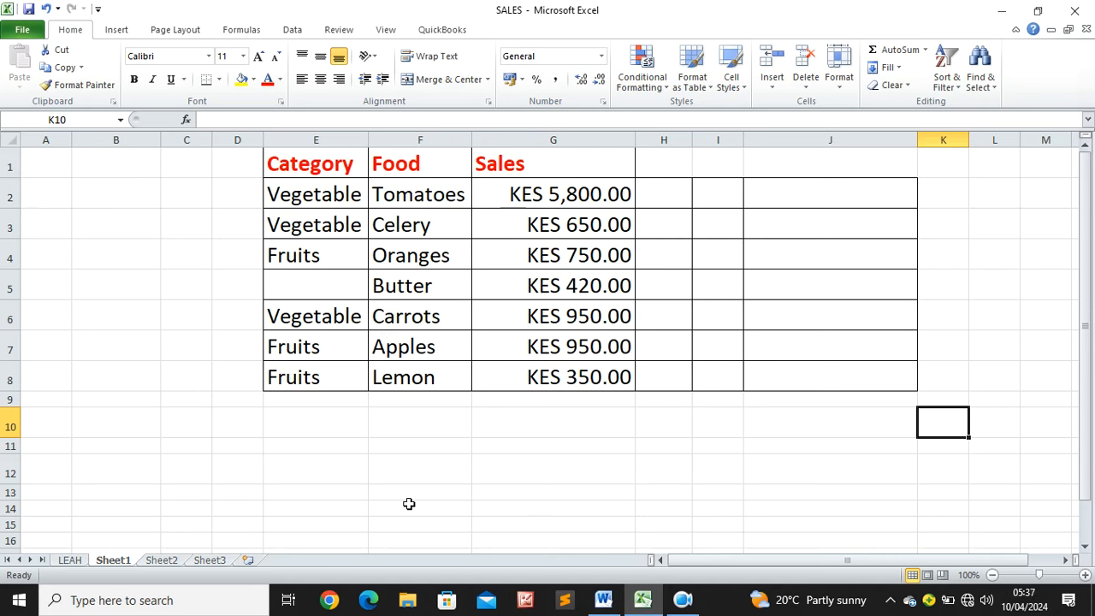
Enter the label "total sales" in cell F10 below the Food column
click(416, 421)
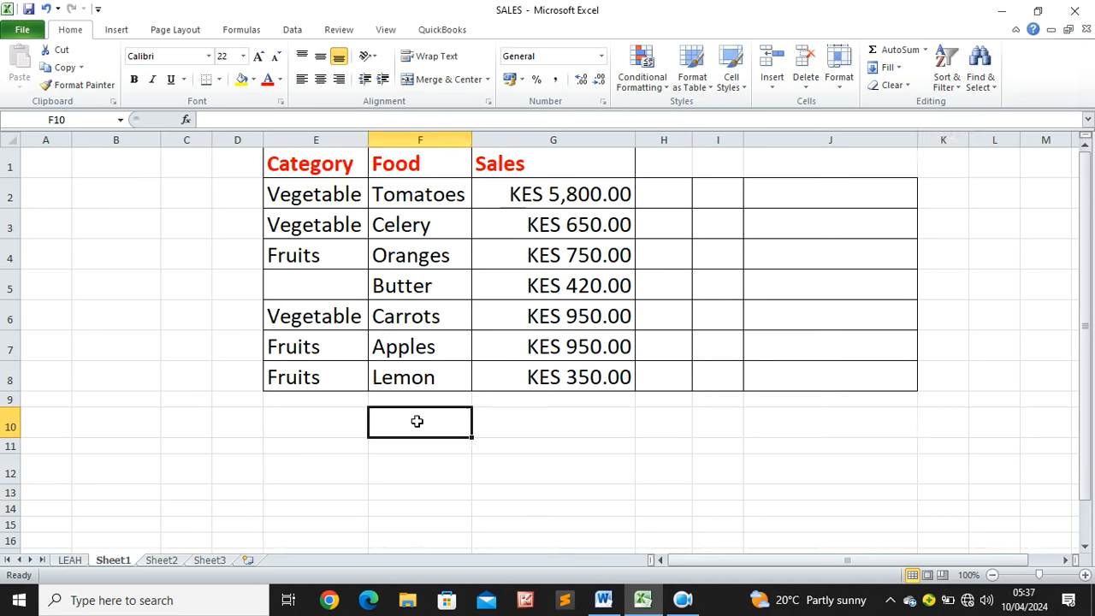
text(total sal)
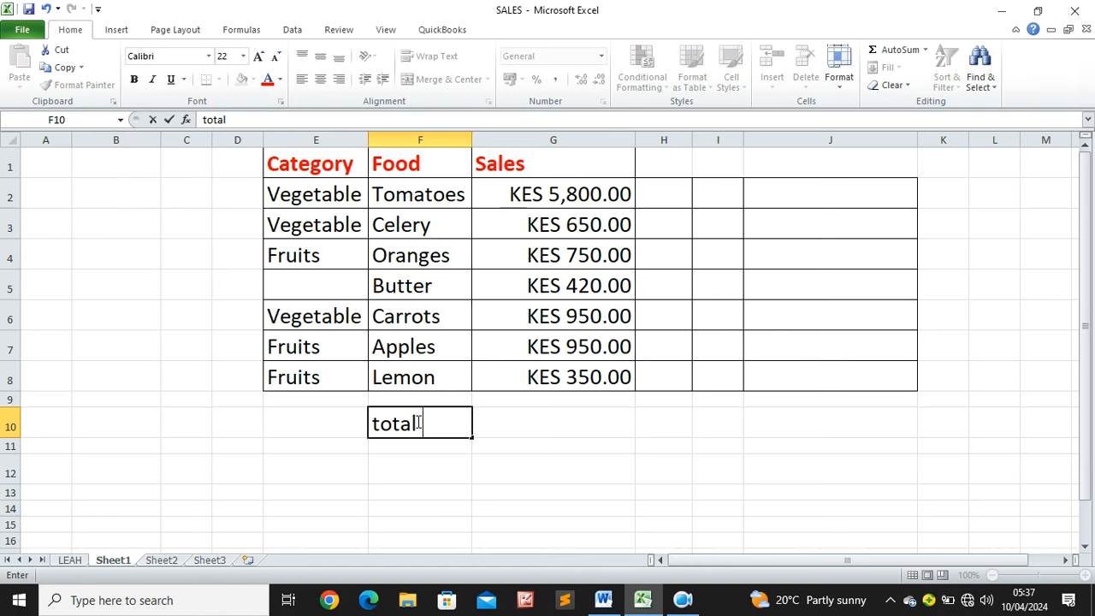
text(es)
Total the sales in cell G10 with the addition formula =G2+G3+G4+G5+G6+G7+G8
click(511, 428)
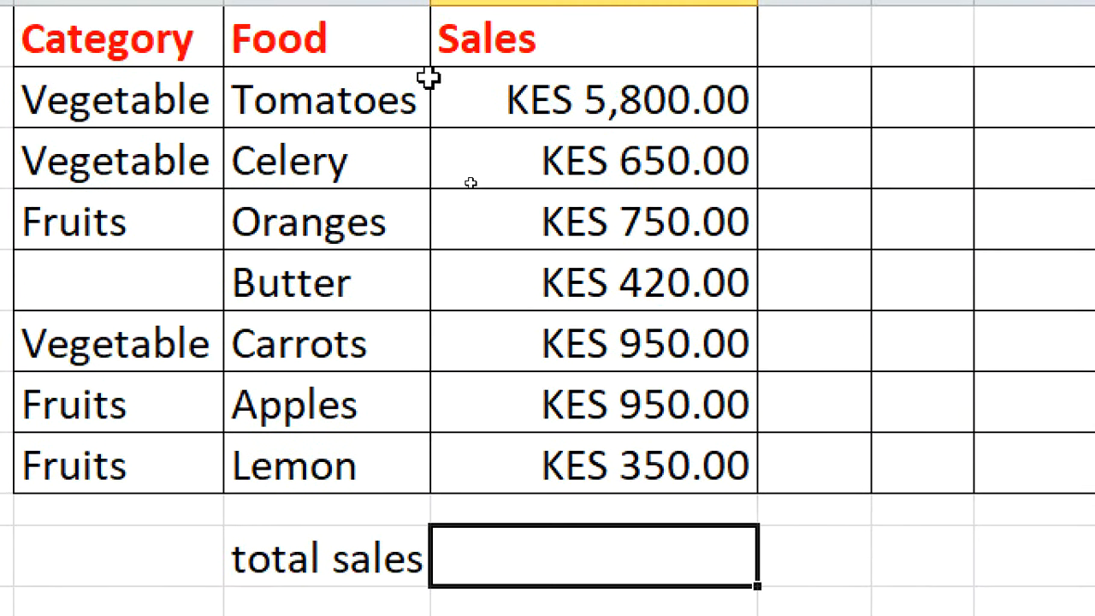
text(=)
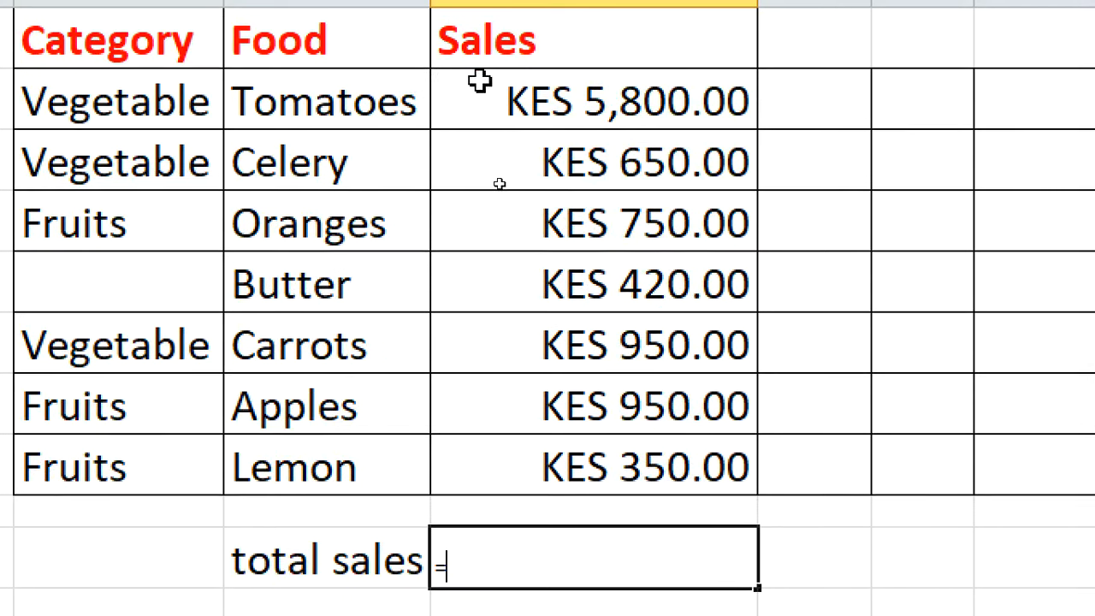
click(571, 99)
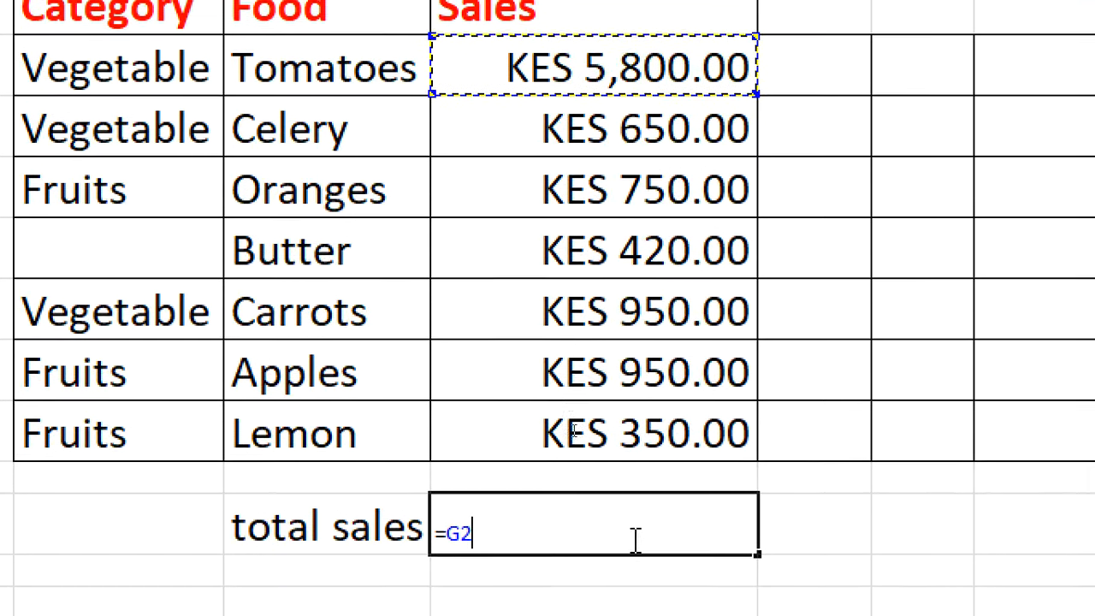
text(+)
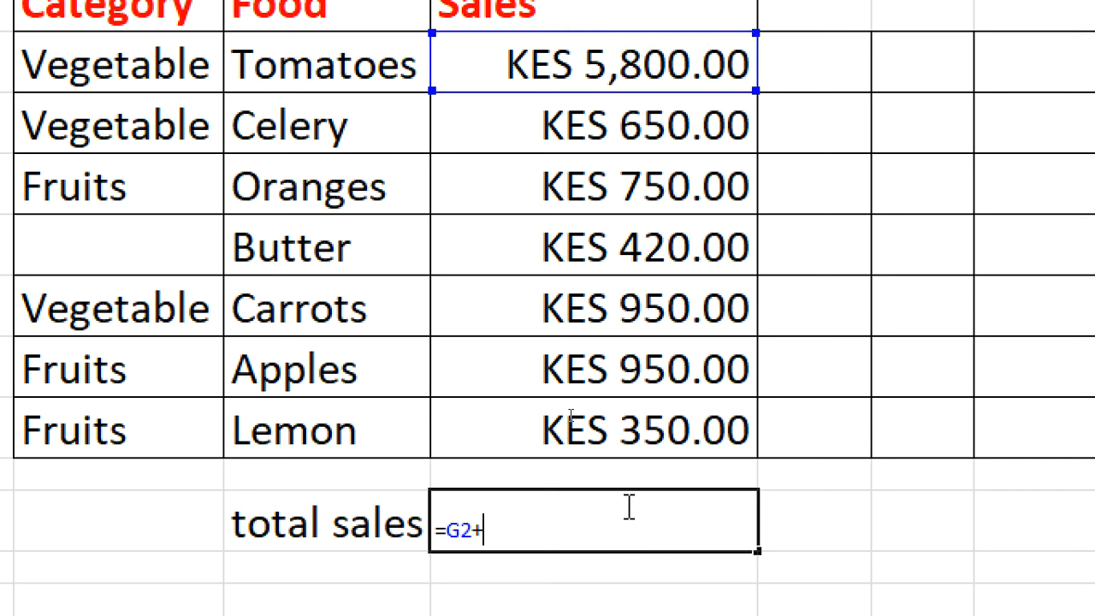
click(580, 136)
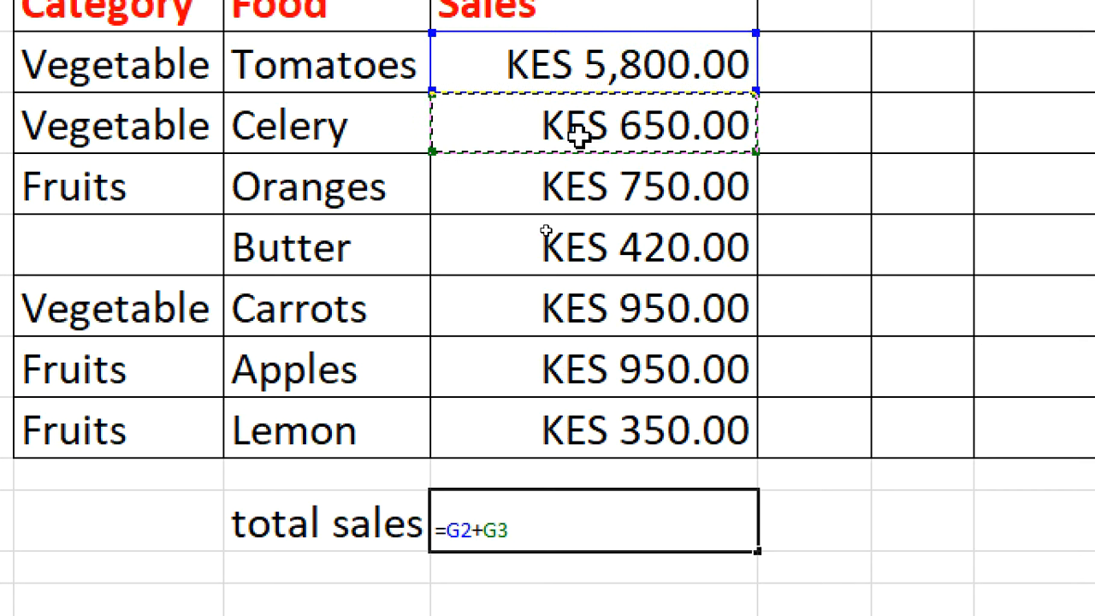
text(+)
click(599, 195)
text(+)
click(597, 252)
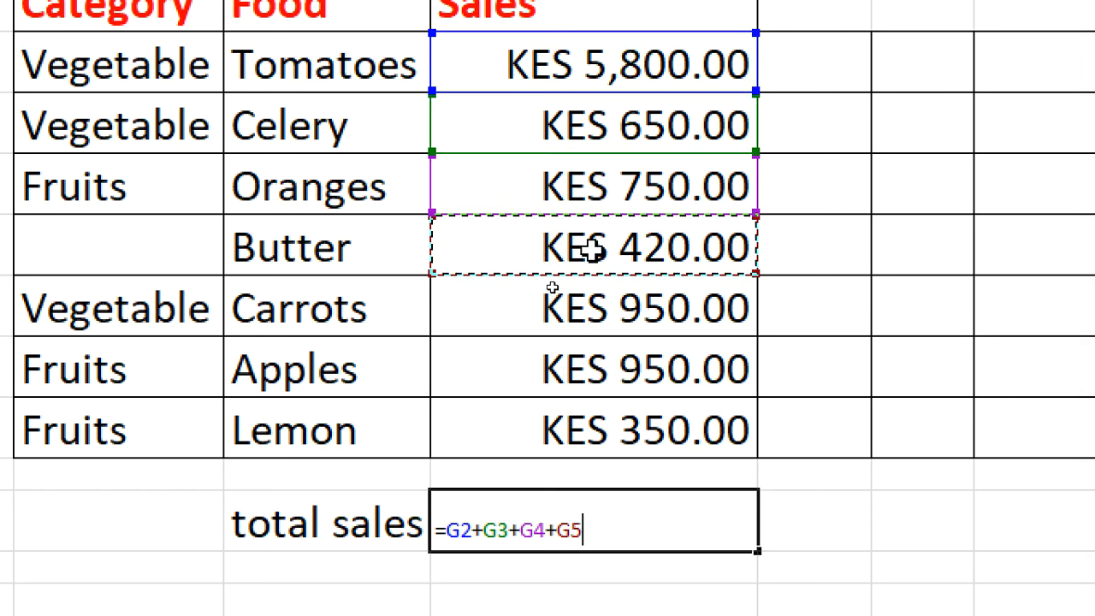
text(+)
click(605, 321)
text(+)
click(619, 381)
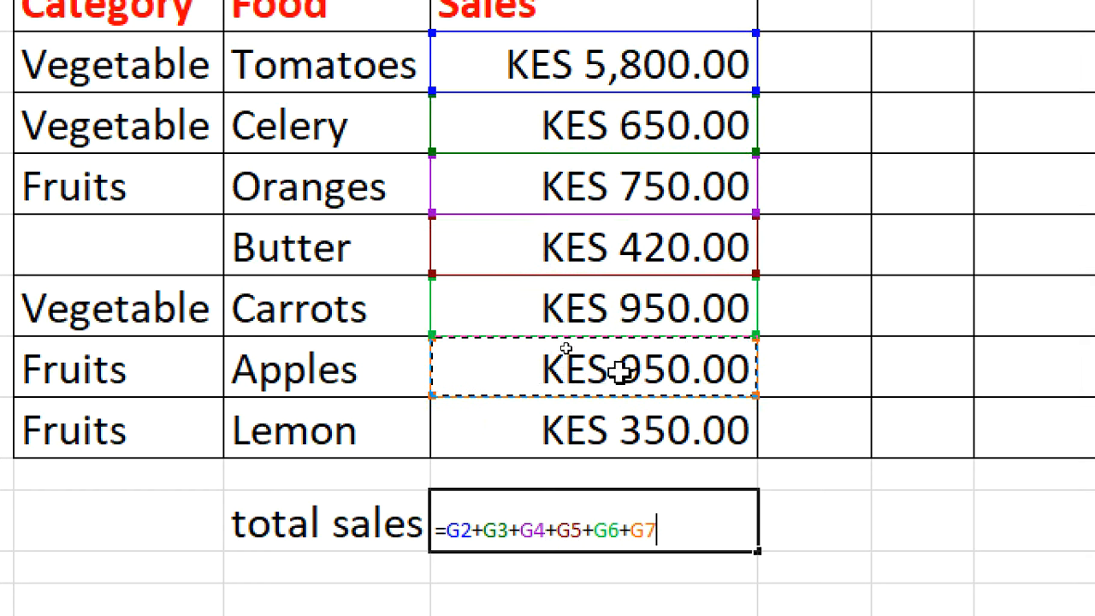
text(+)
click(622, 443)
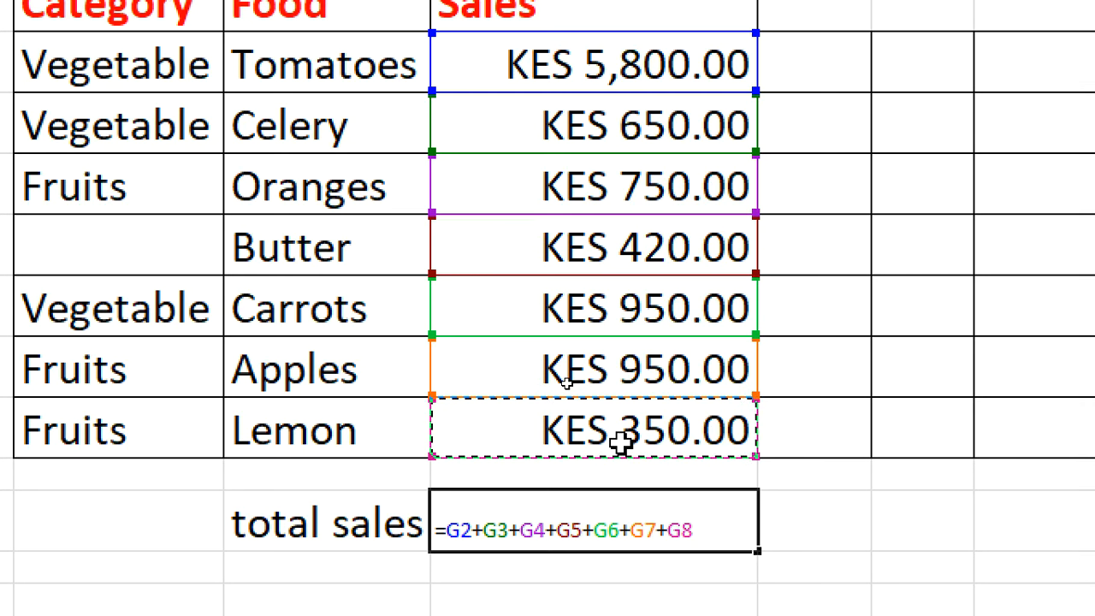
key(Return)
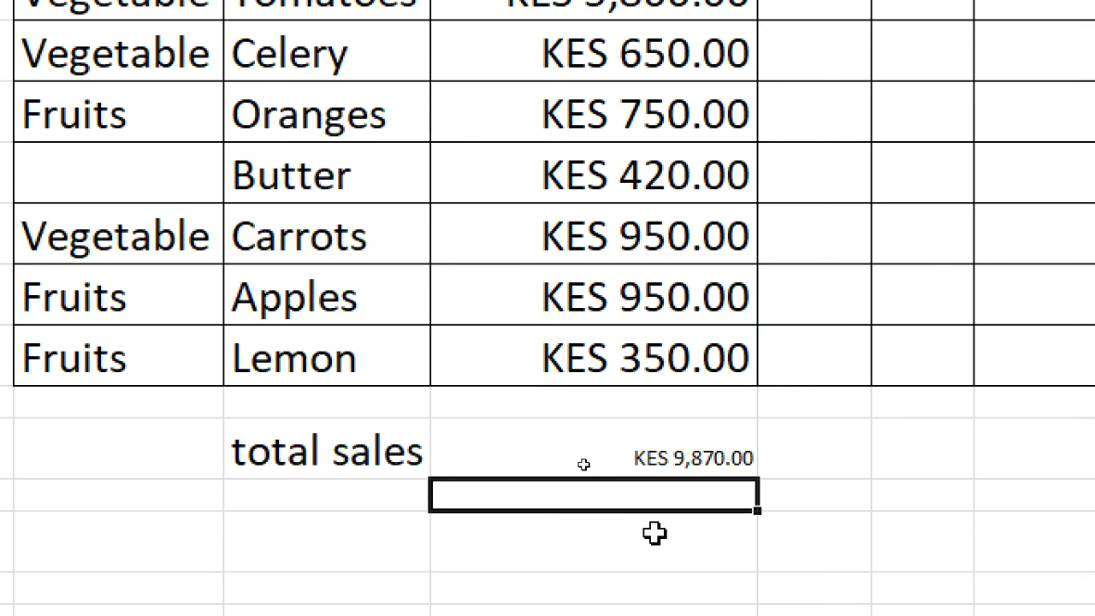
Total the same sales in cell G11 with the formula =sum(G2:G8)
text(=sum)
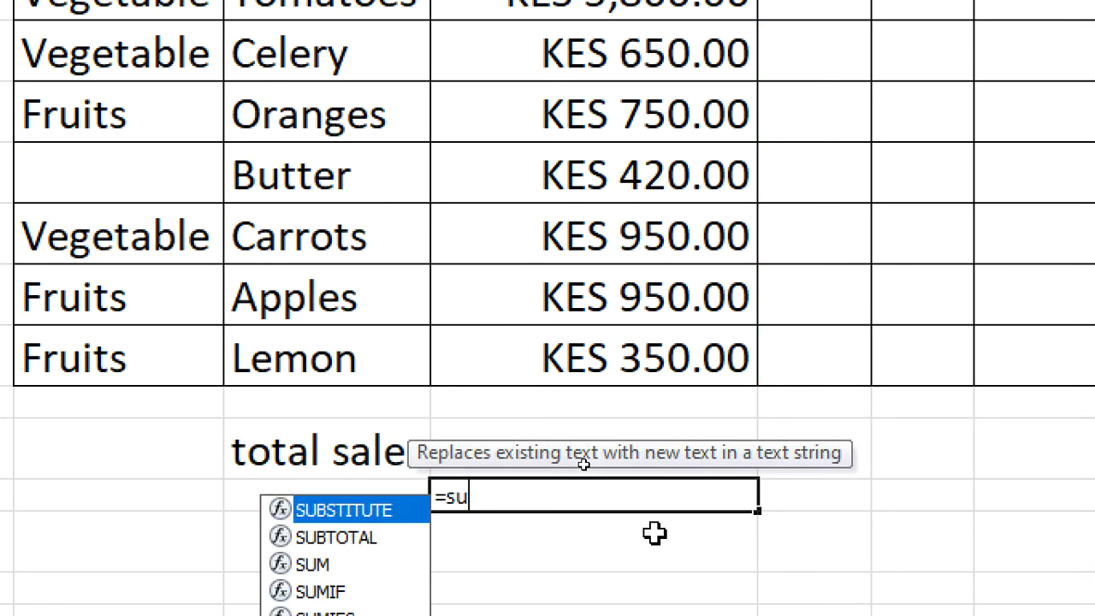
text(()
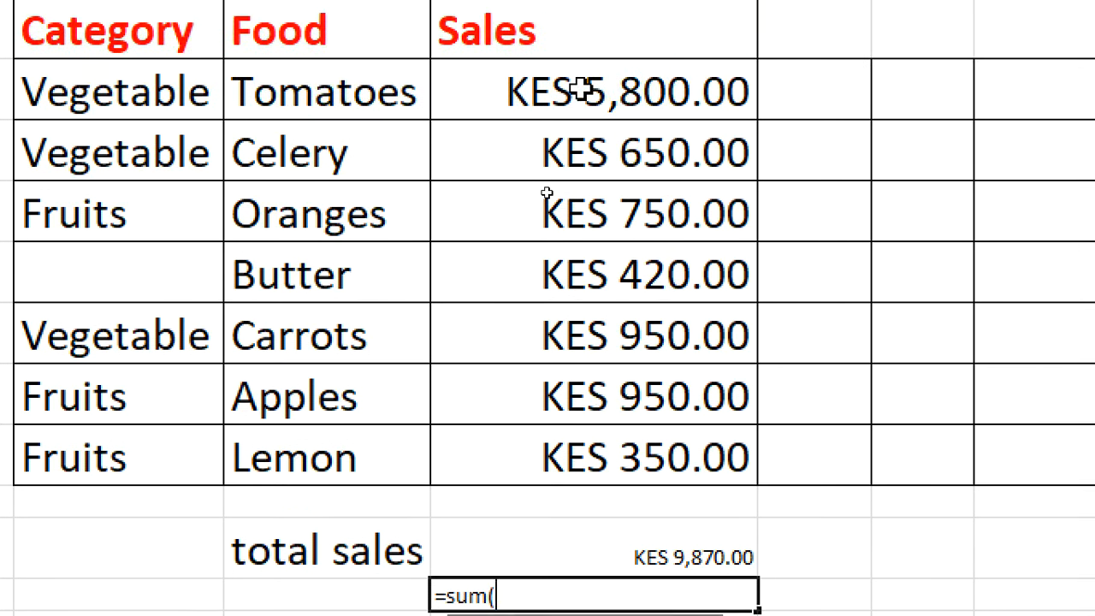
click(581, 7)
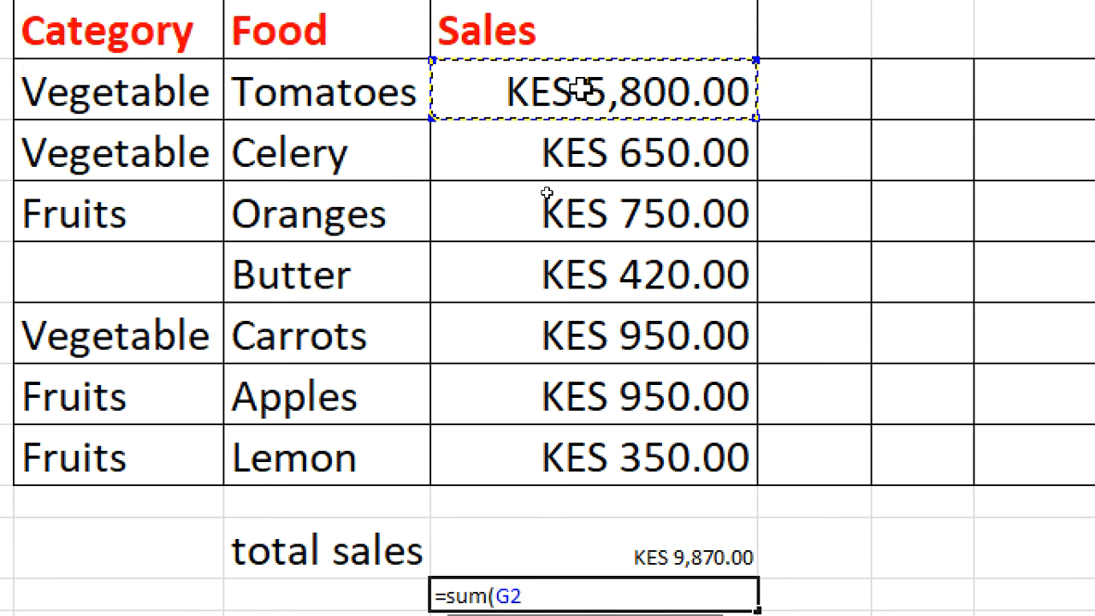
text(:)
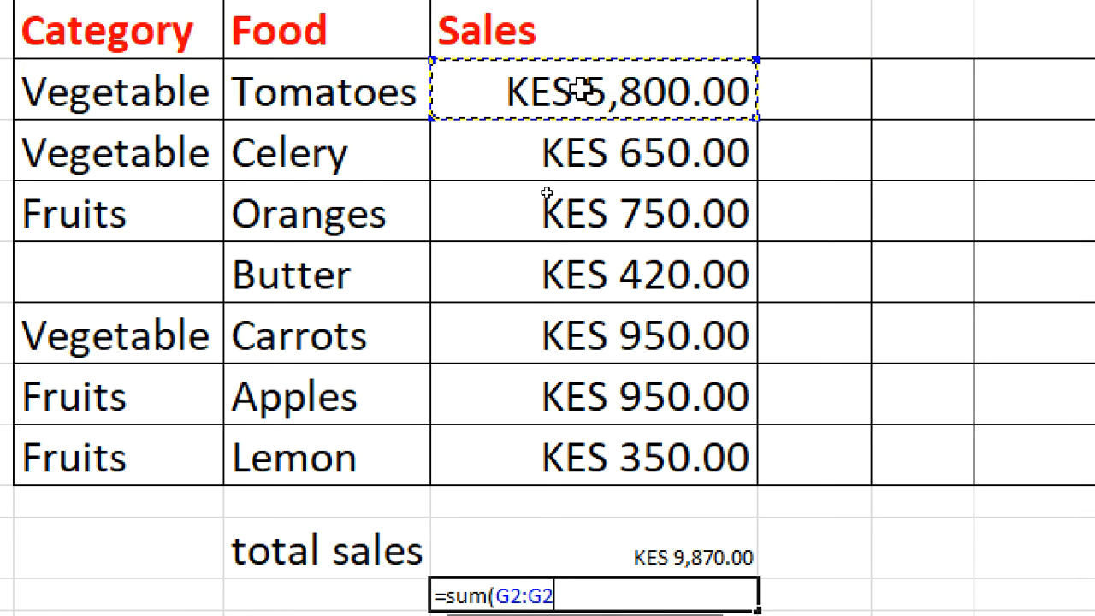
click(629, 457)
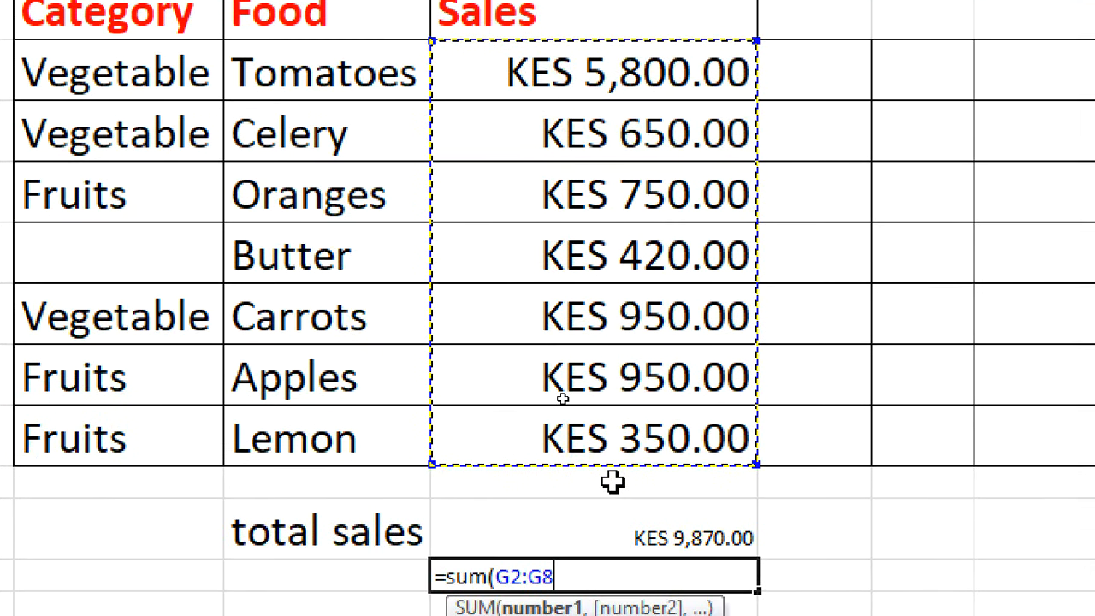
text())
key(Return)
Compare the addition formula's result in G10 with the SUM result in G11
scroll(613, 481, down, 1)
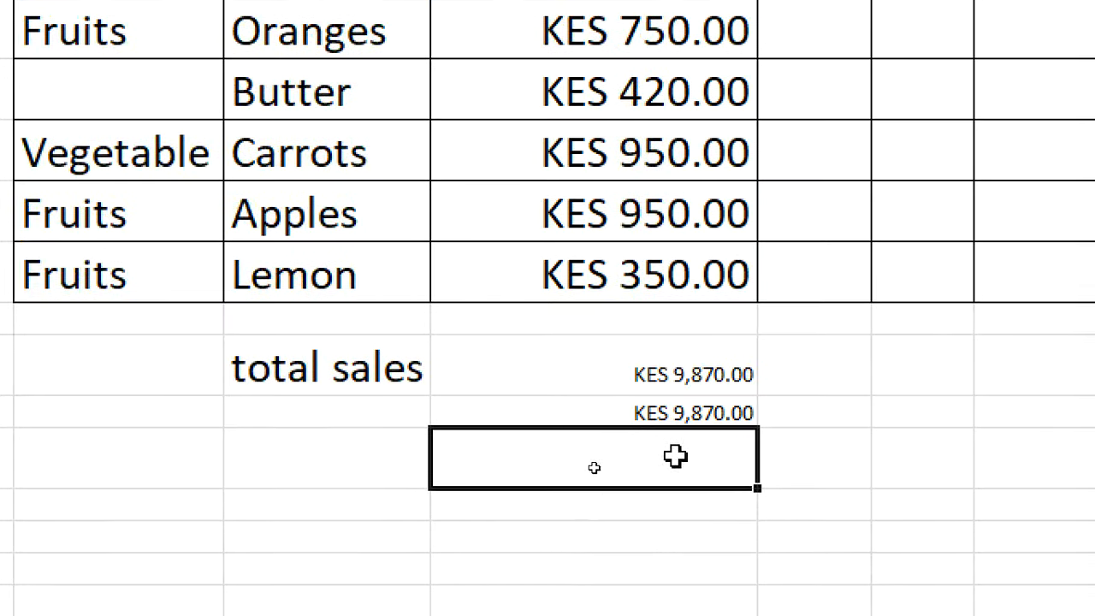
drag(672, 380, 673, 439)
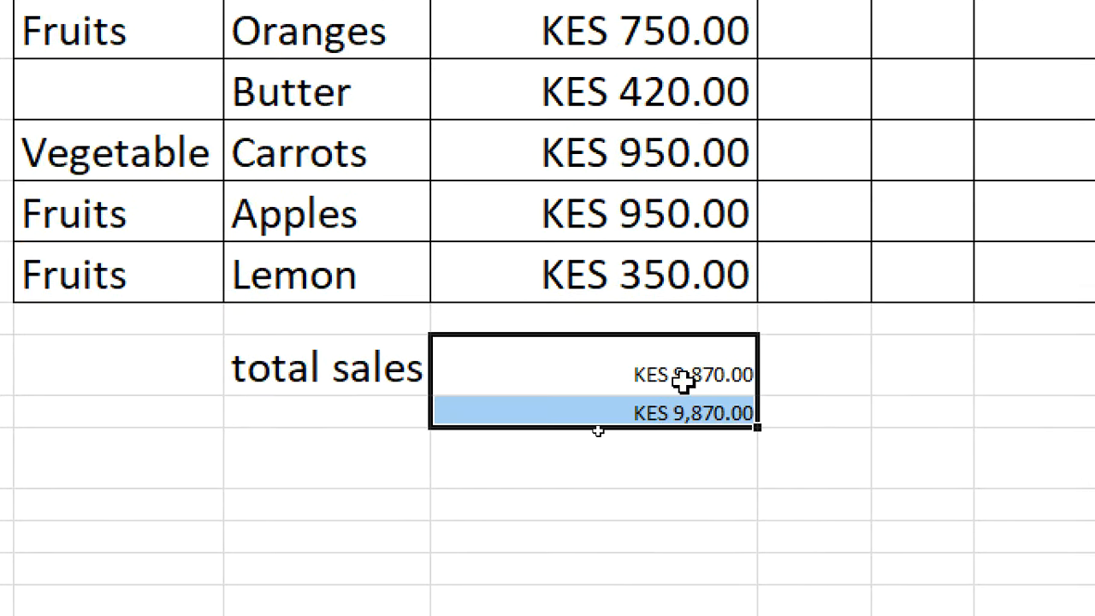
click(643, 368)
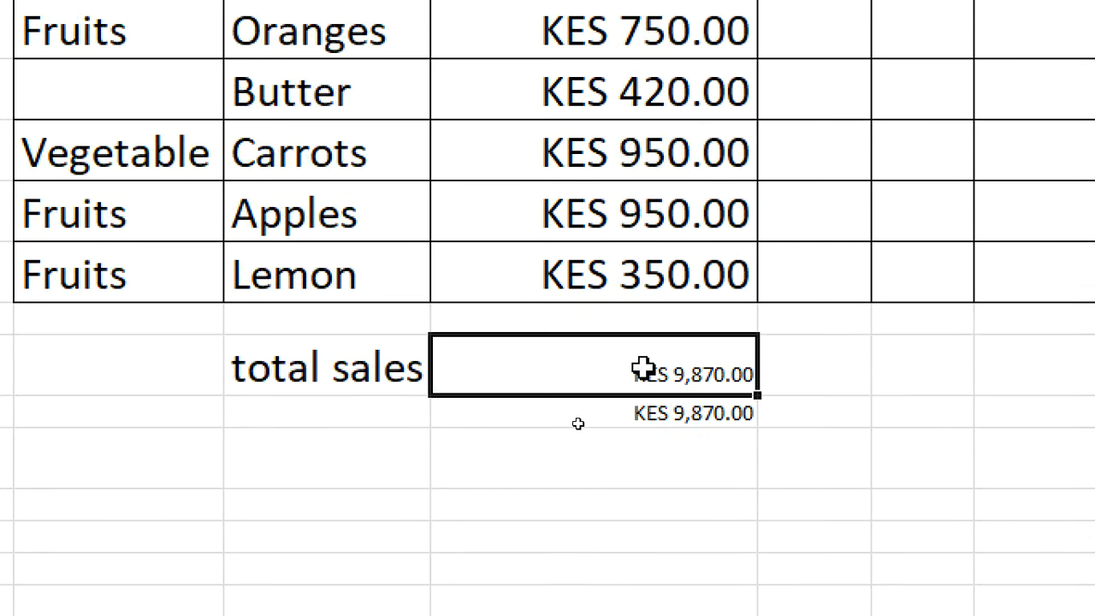
click(655, 418)
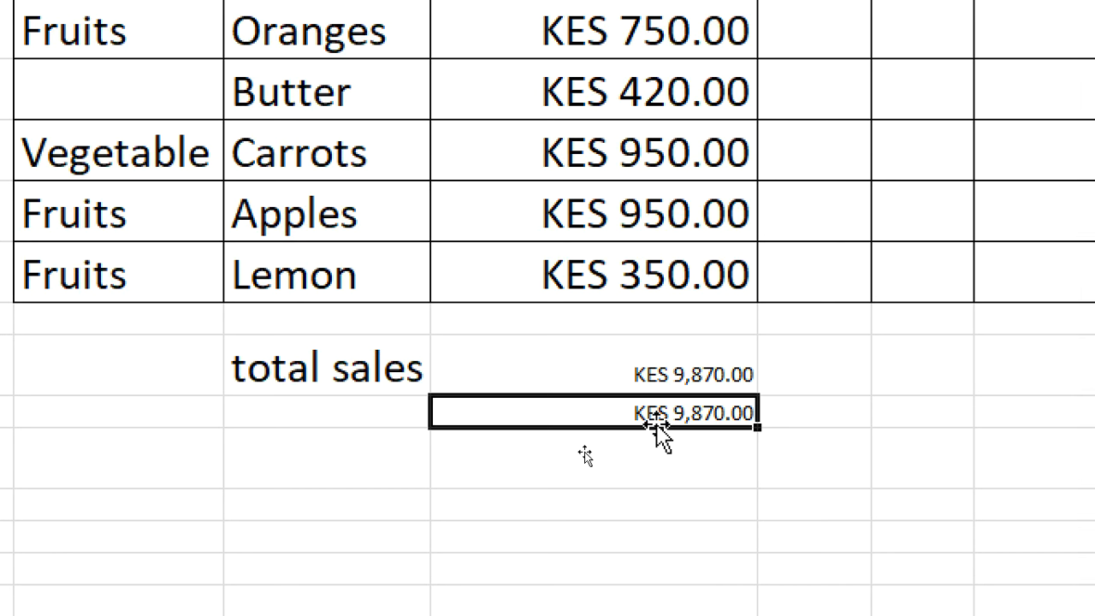
click(656, 377)
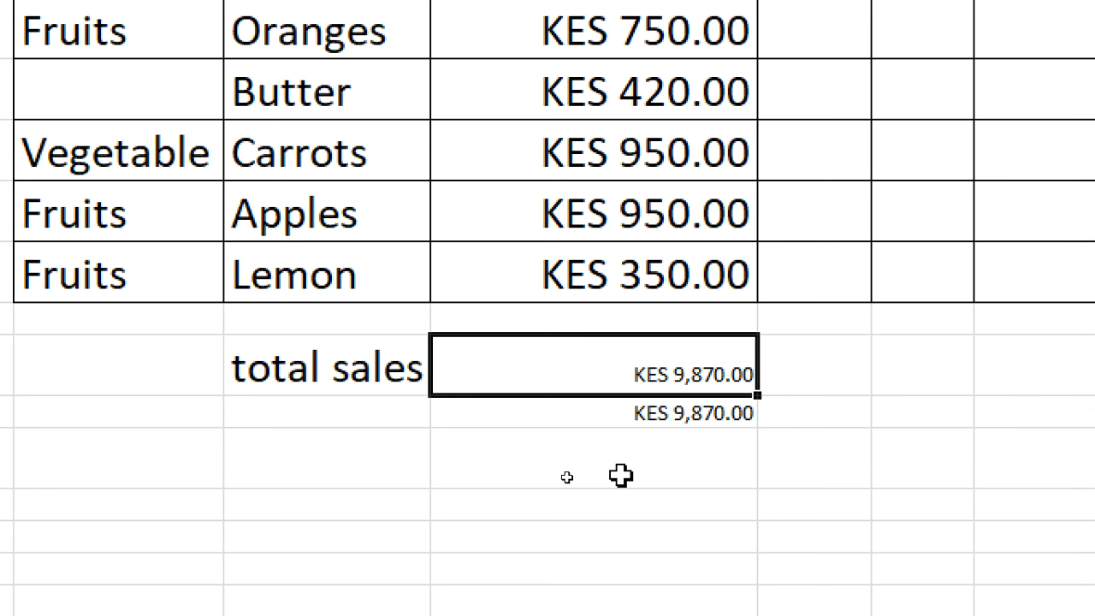
click(665, 416)
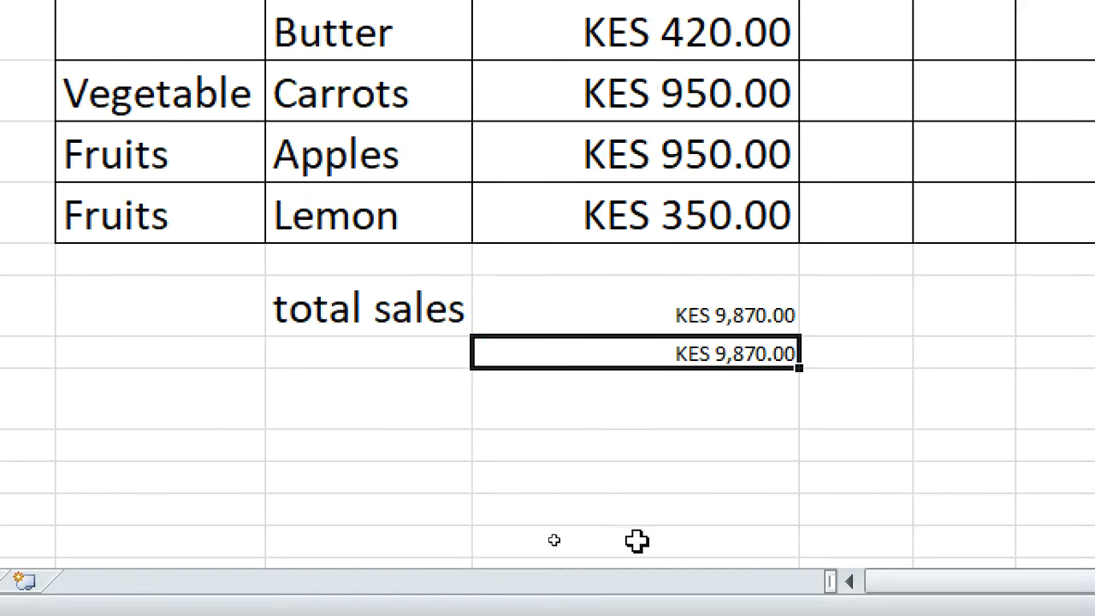
Enter the label "sales of fruits" in cell F12
click(418, 403)
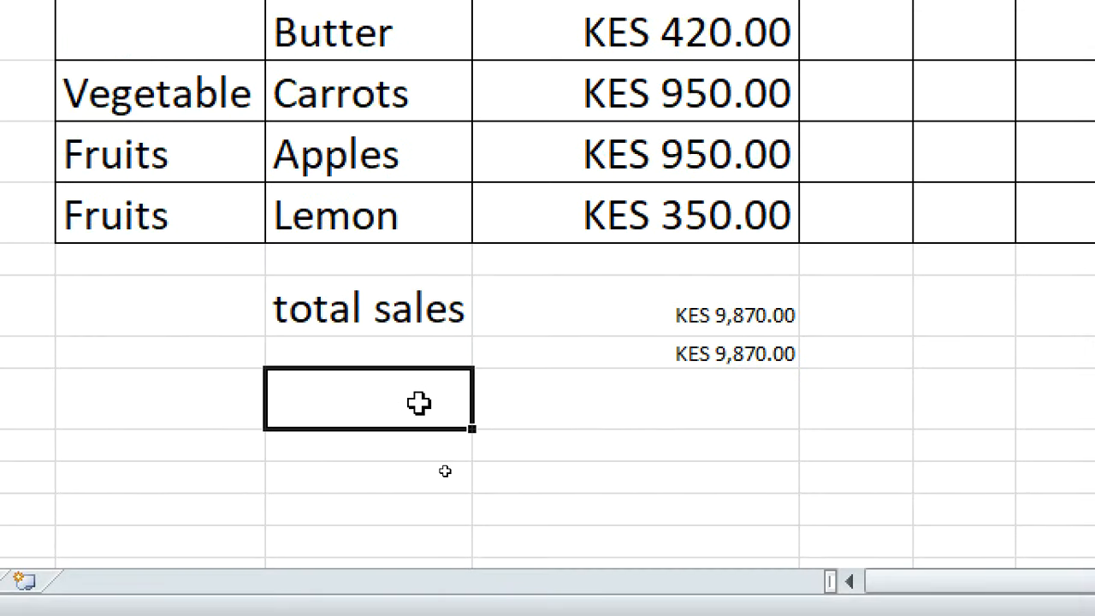
text(sales of)
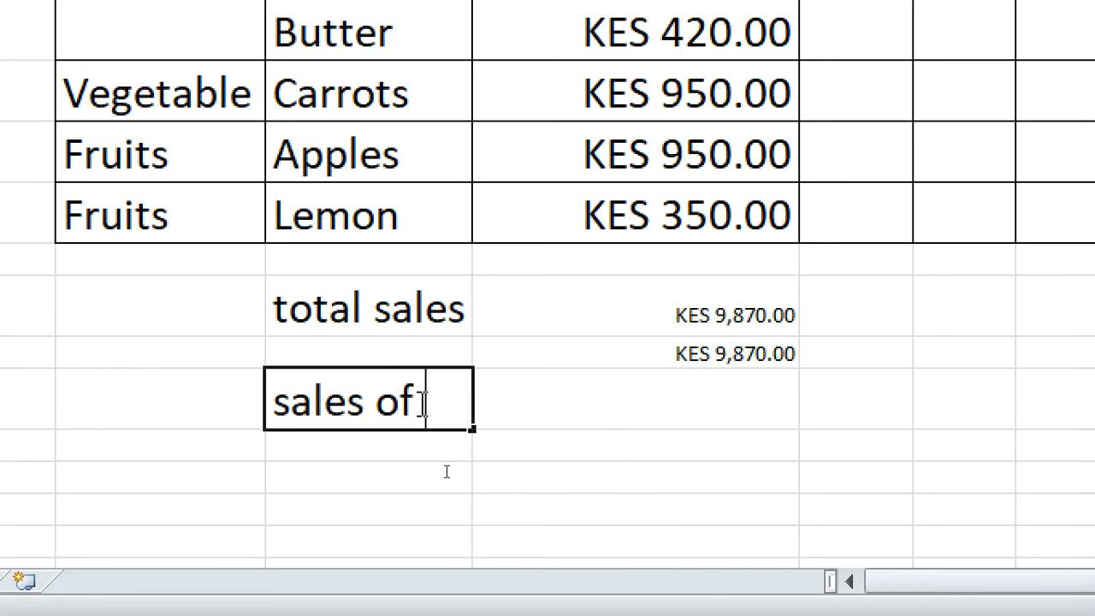
text( fruits)
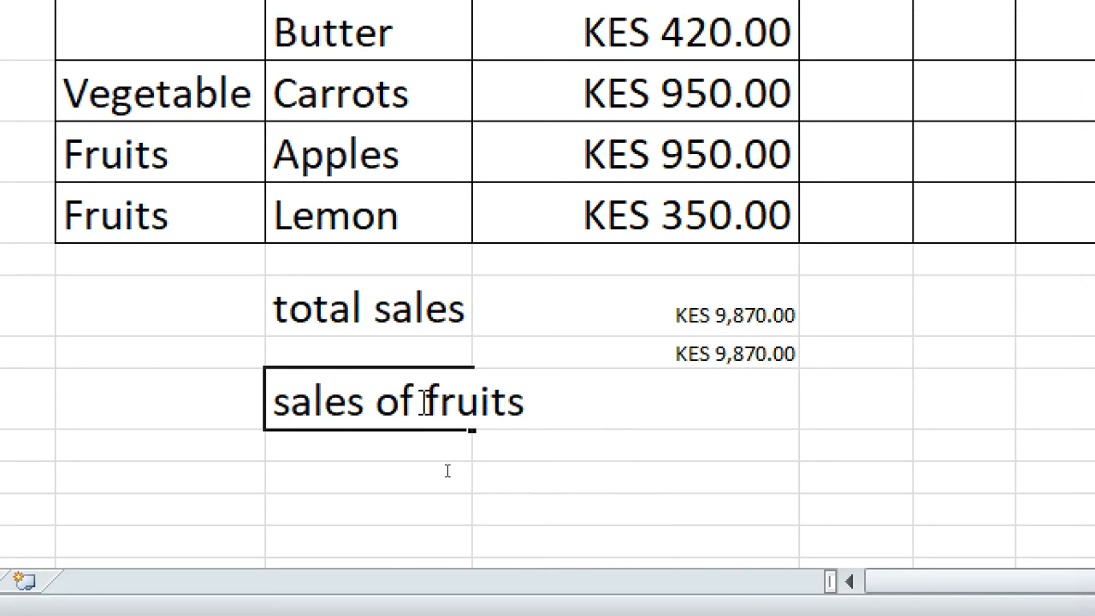
click(724, 482)
Begin a SUMIF formula in cell G12 with the category cells E2:E8 as its range
click(557, 397)
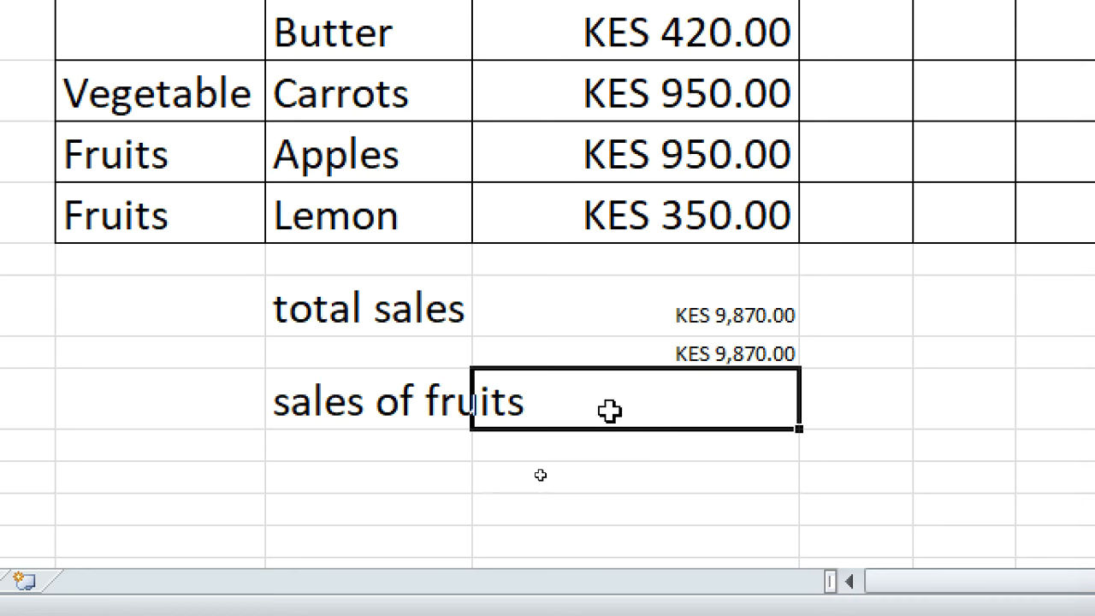
double_click(596, 391)
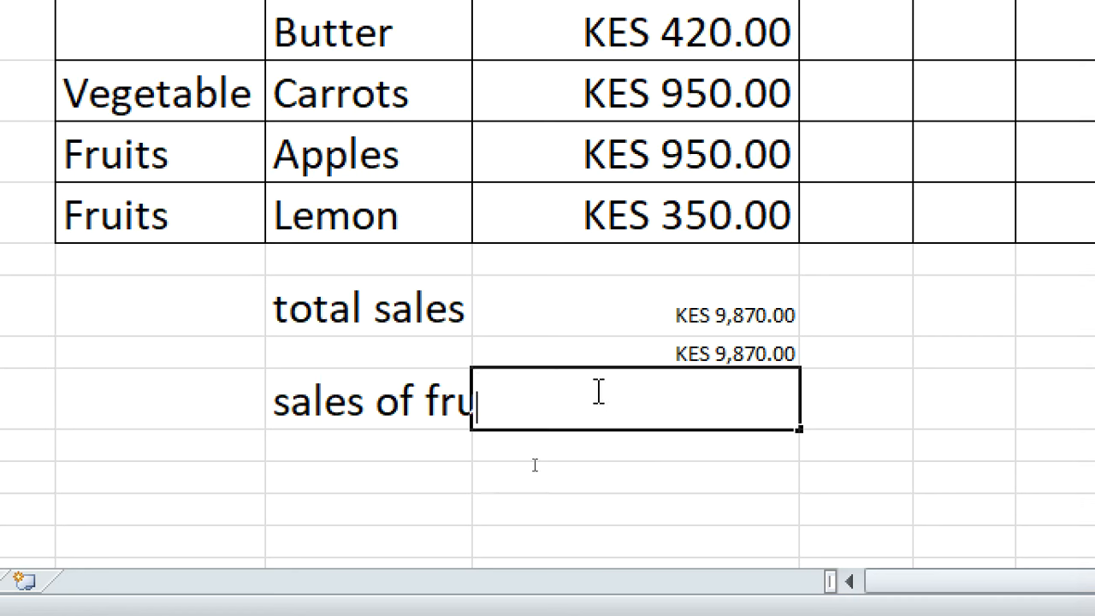
text(=sumif()
scroll(251, 49, up, 2)
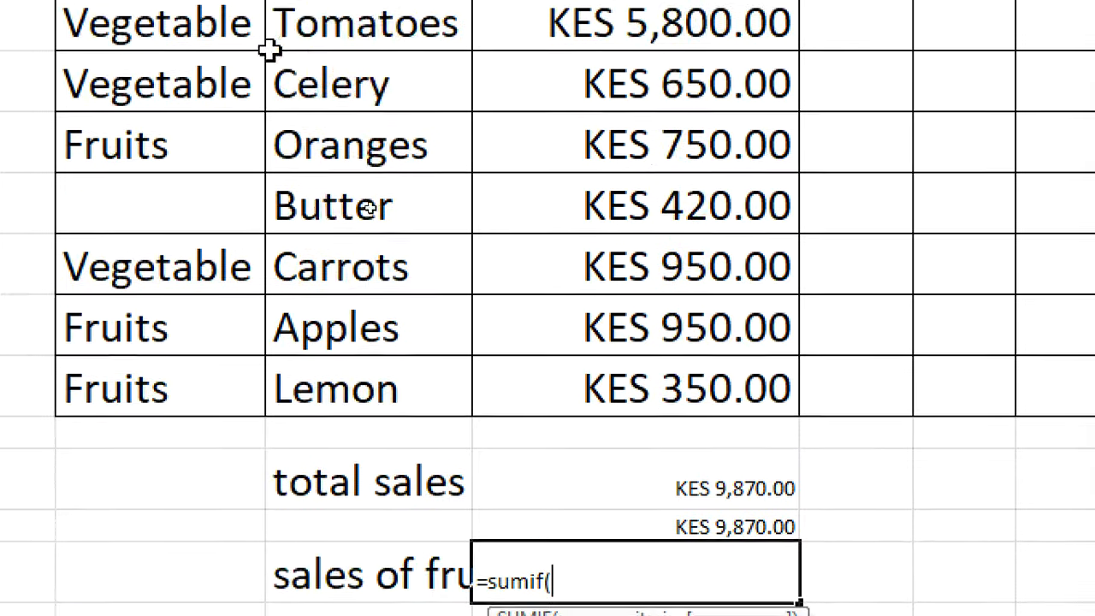
click(156, 112)
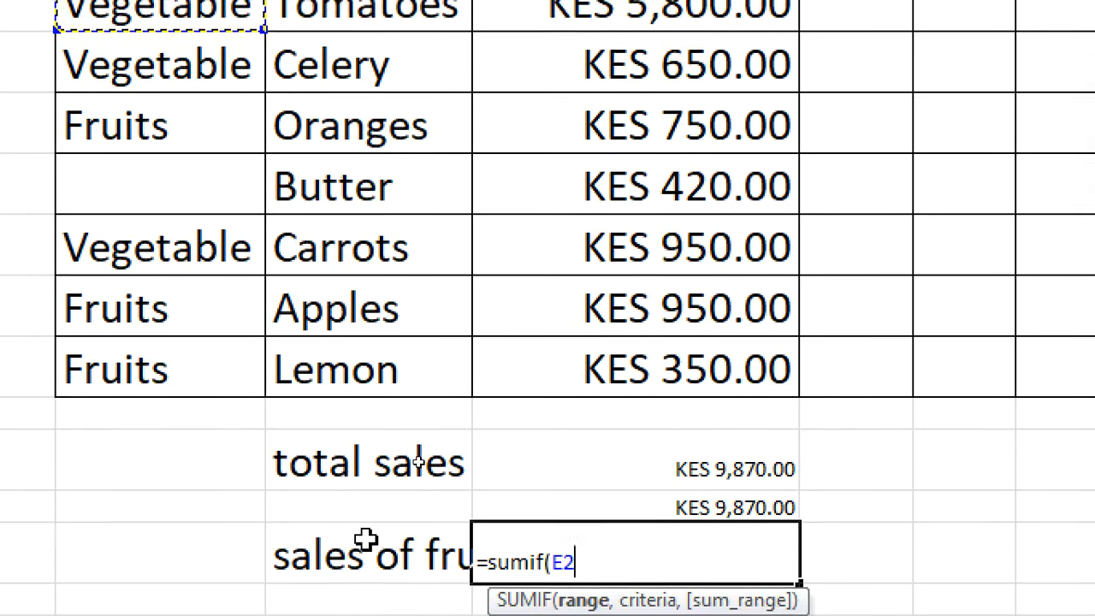
text(:)
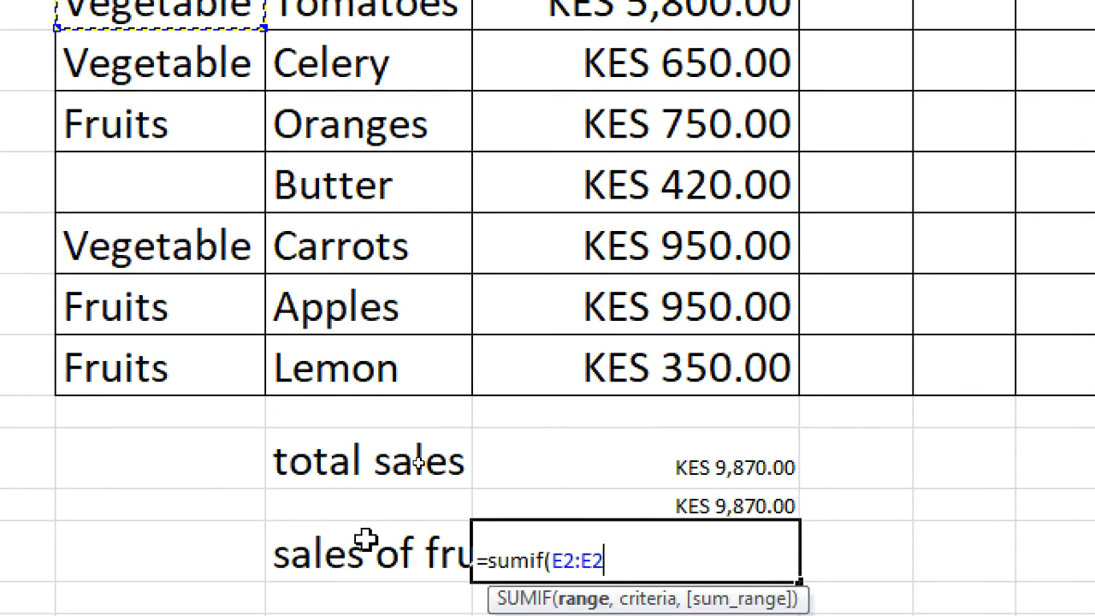
click(151, 371)
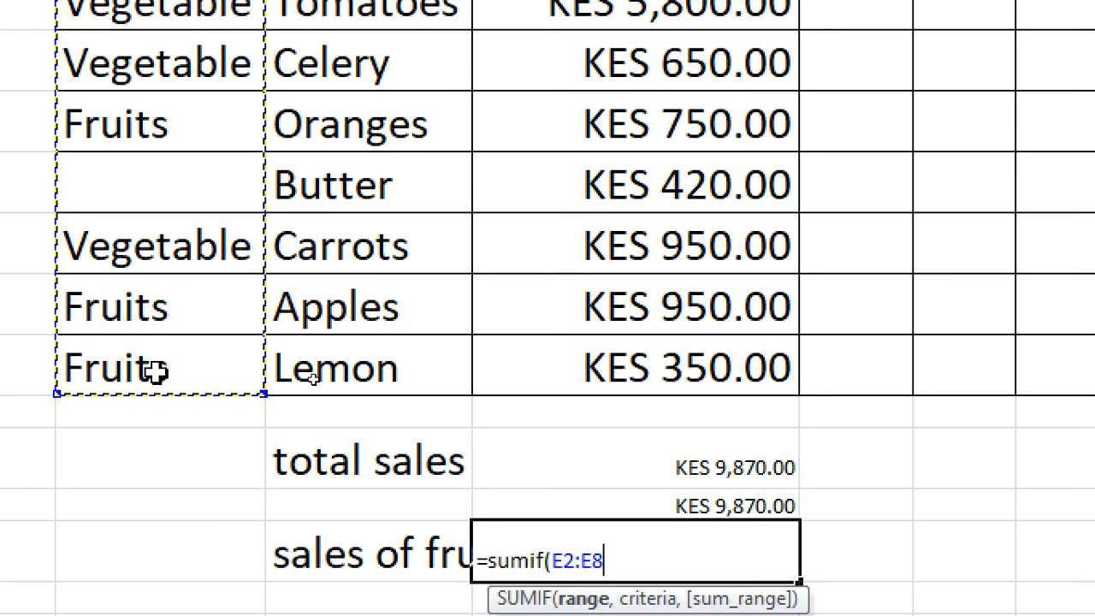
text(,)
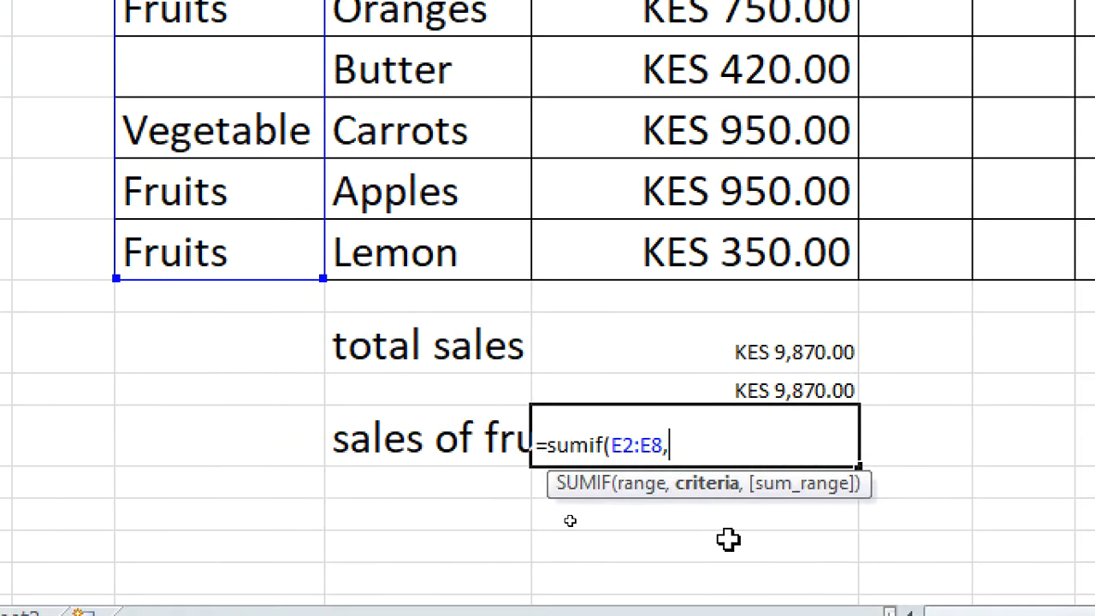
Complete the SUMIF formula in cell G12 with the criterion "Fruits" and the sum range G2:G8
text("Fruit)
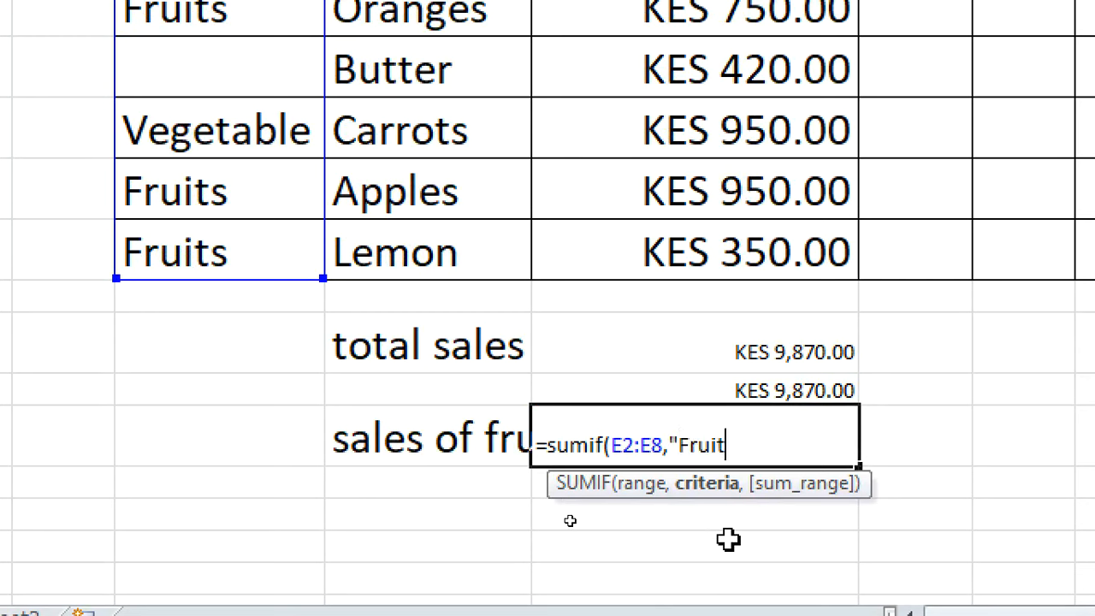
text(")
click(729, 450)
text(s)
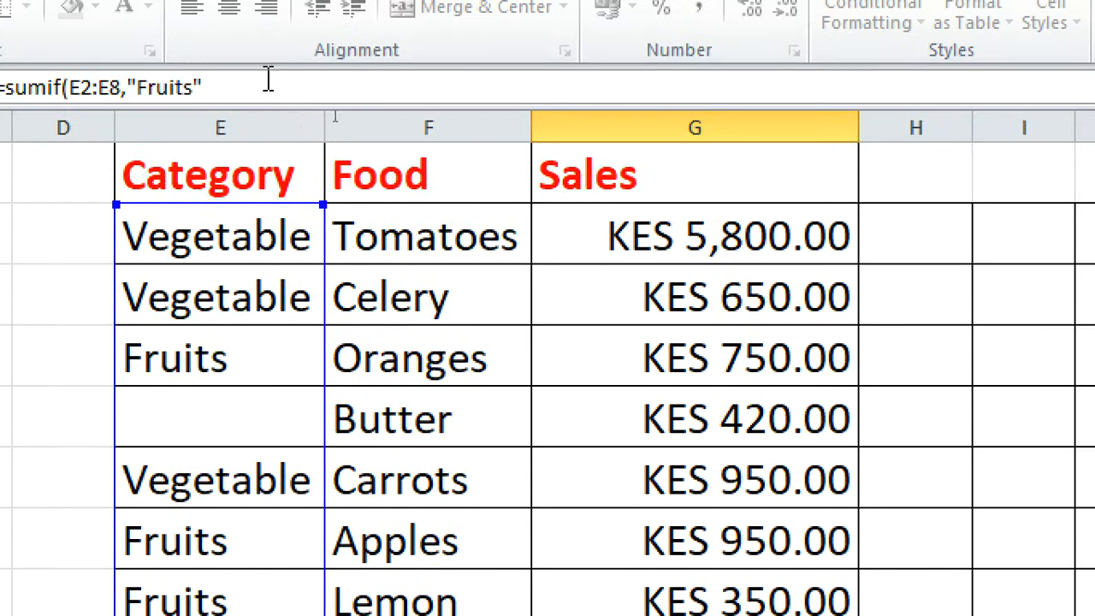
click(253, 87)
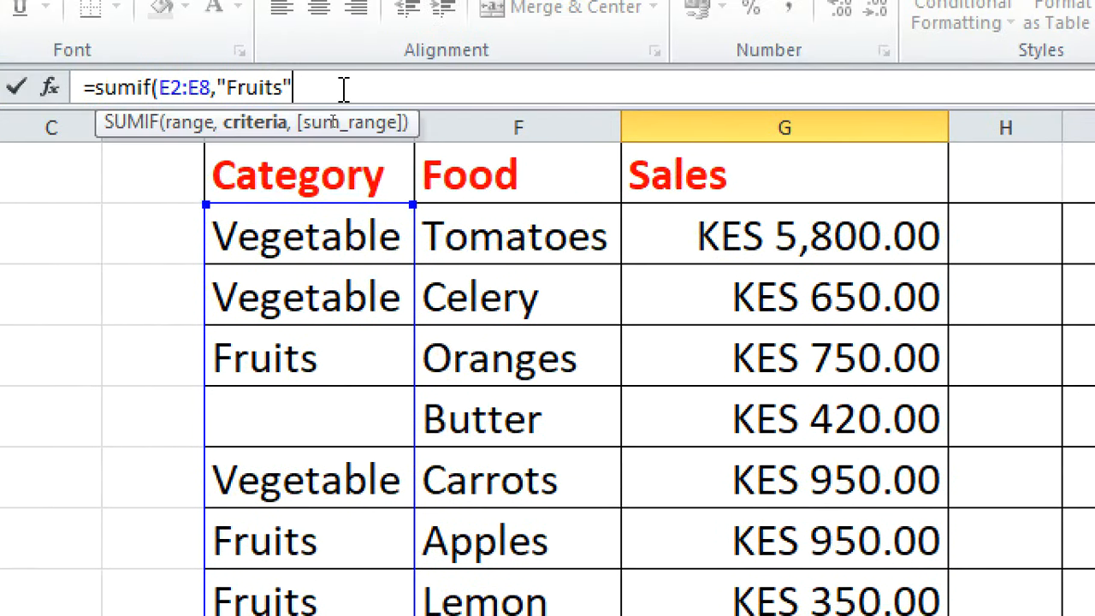
text(,)
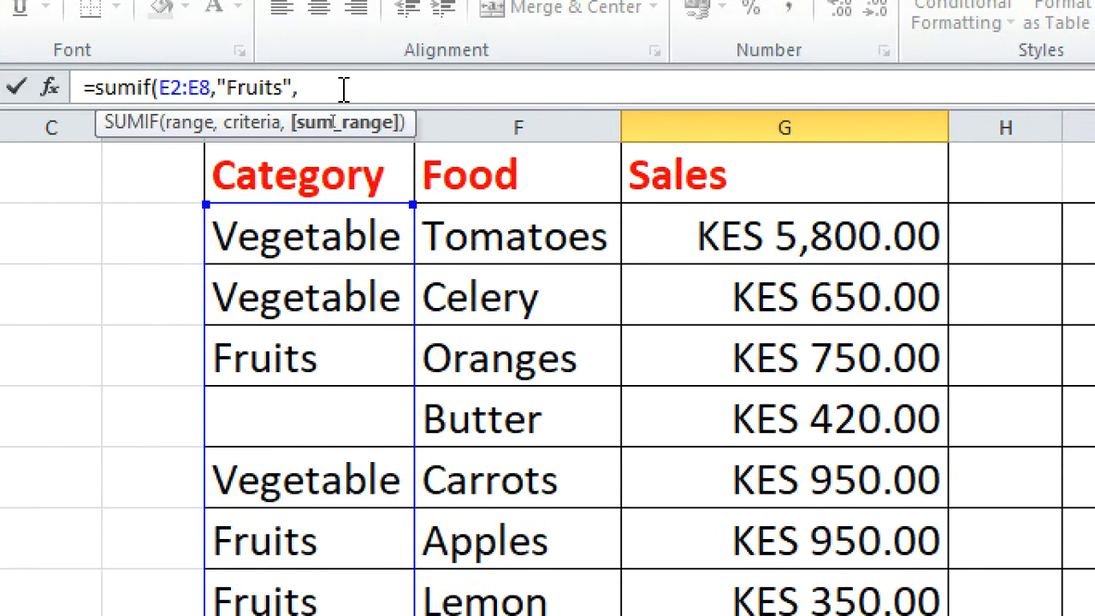
drag(784, 236, 785, 612)
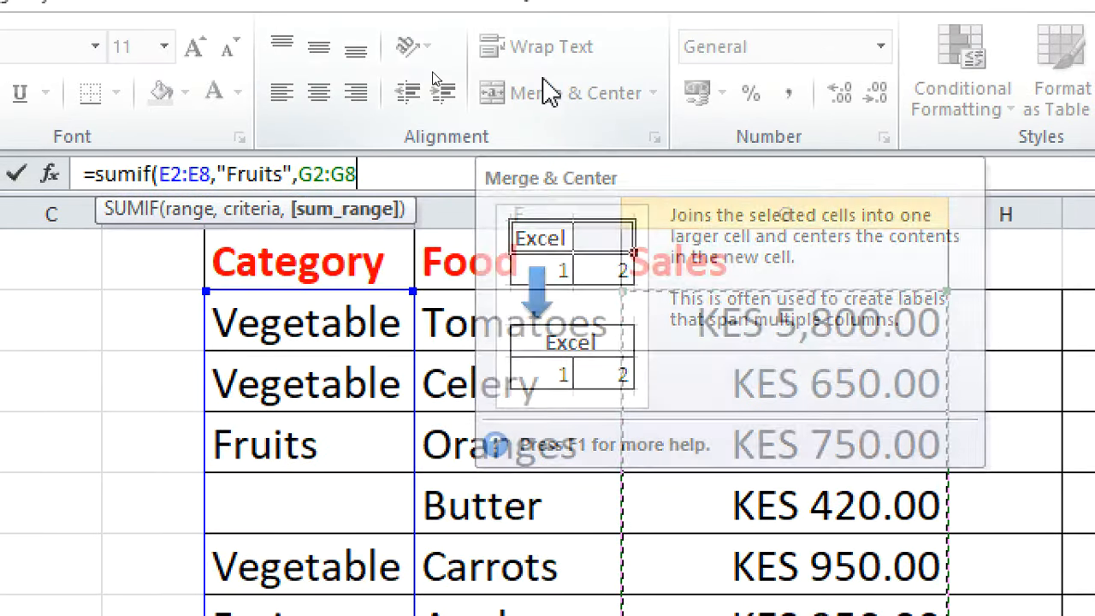
text())
key(Return)
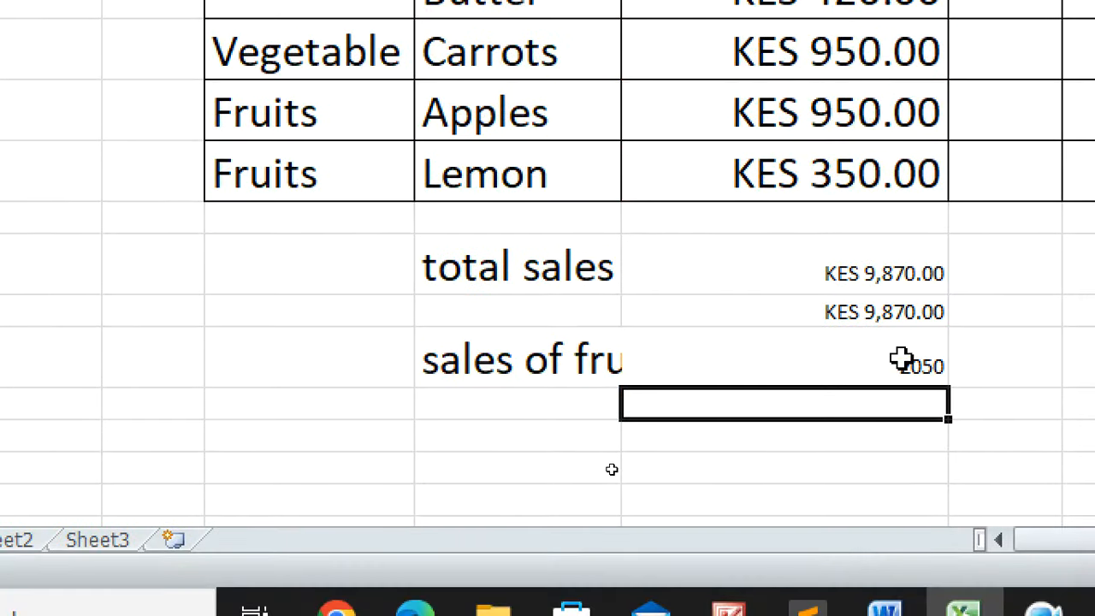
Review the SUMIF formula in cell G12 and its label in F12, discarding any accidental edit
click(904, 363)
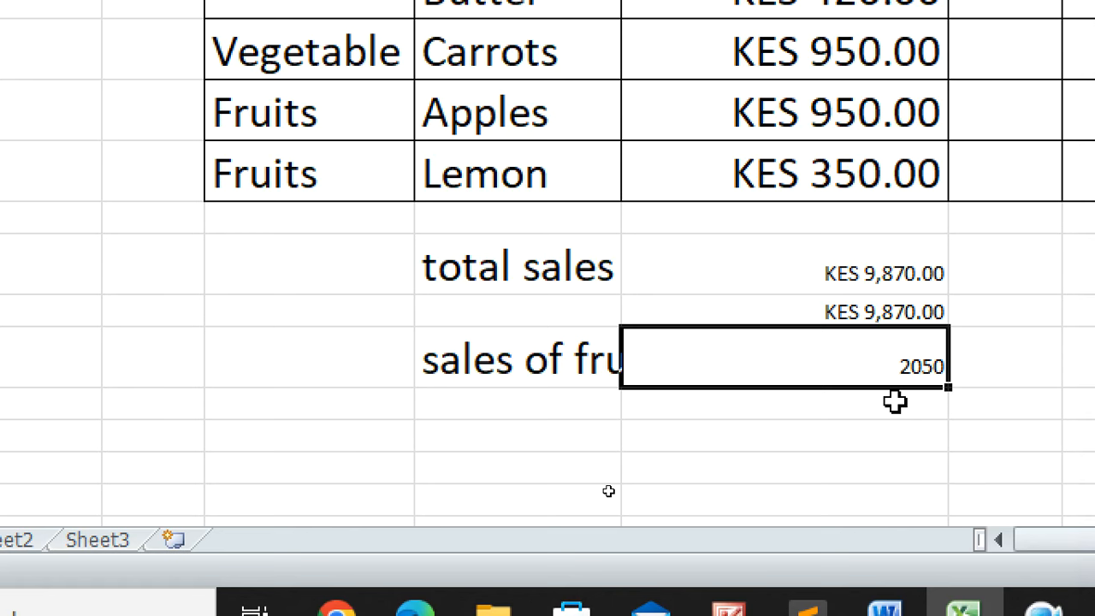
click(483, 357)
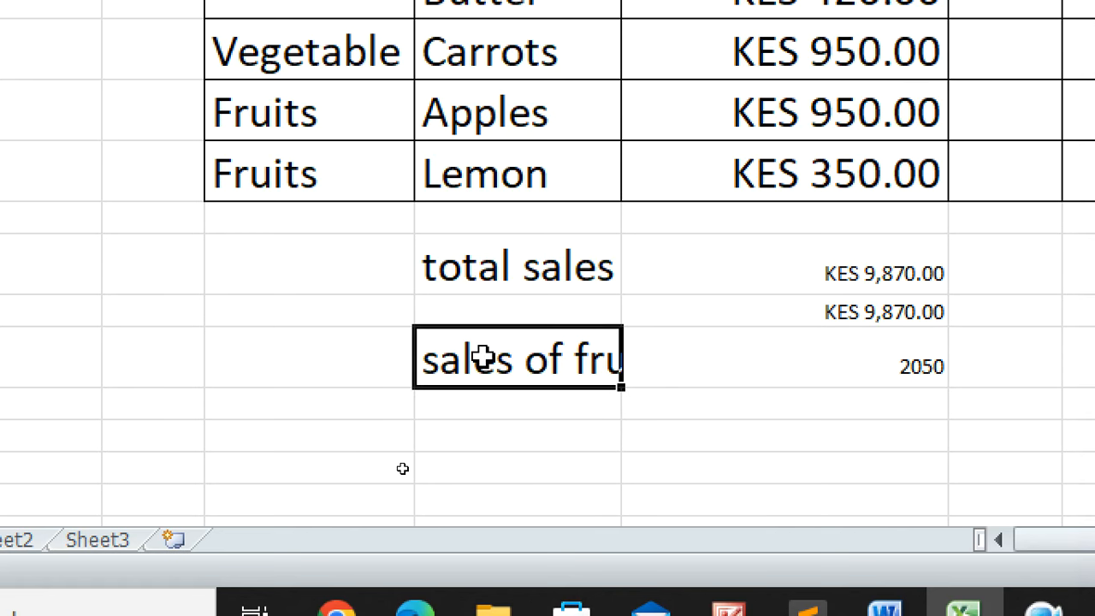
click(850, 367)
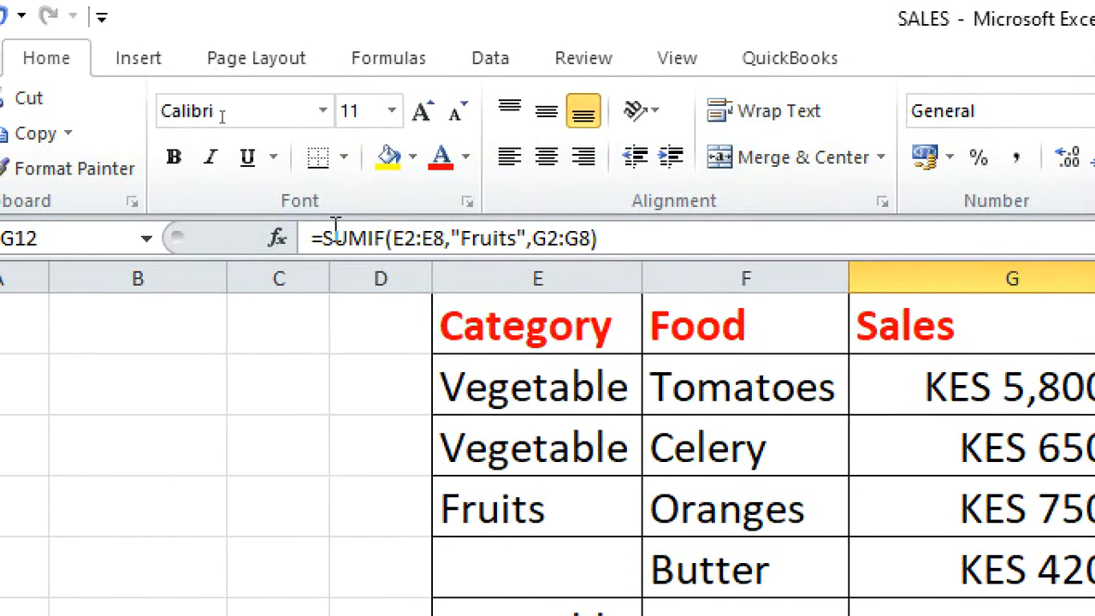
drag(653, 242, 315, 244)
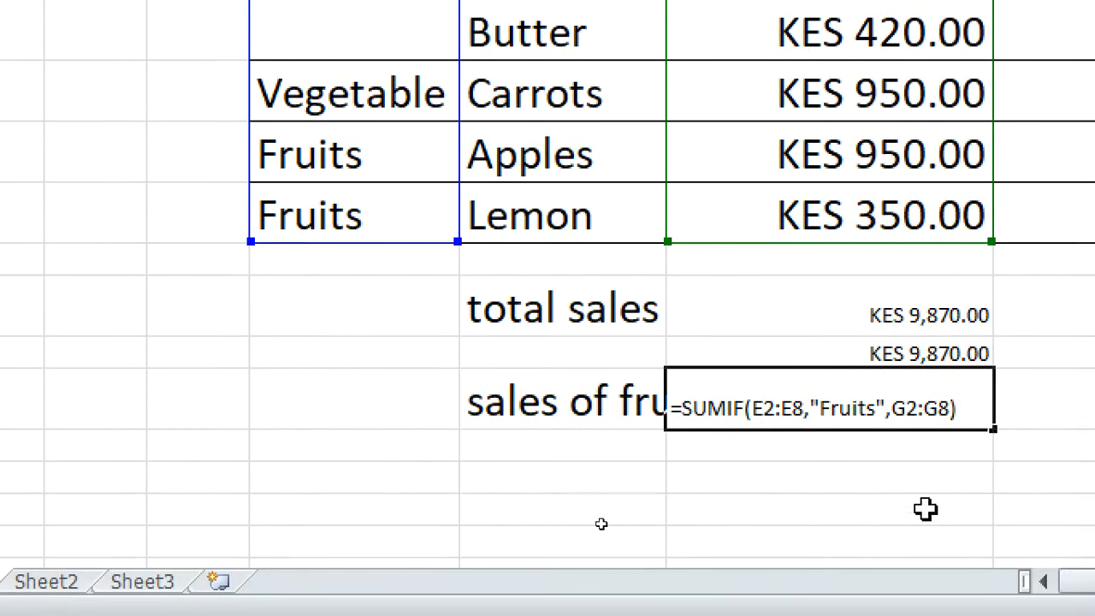
click(584, 454)
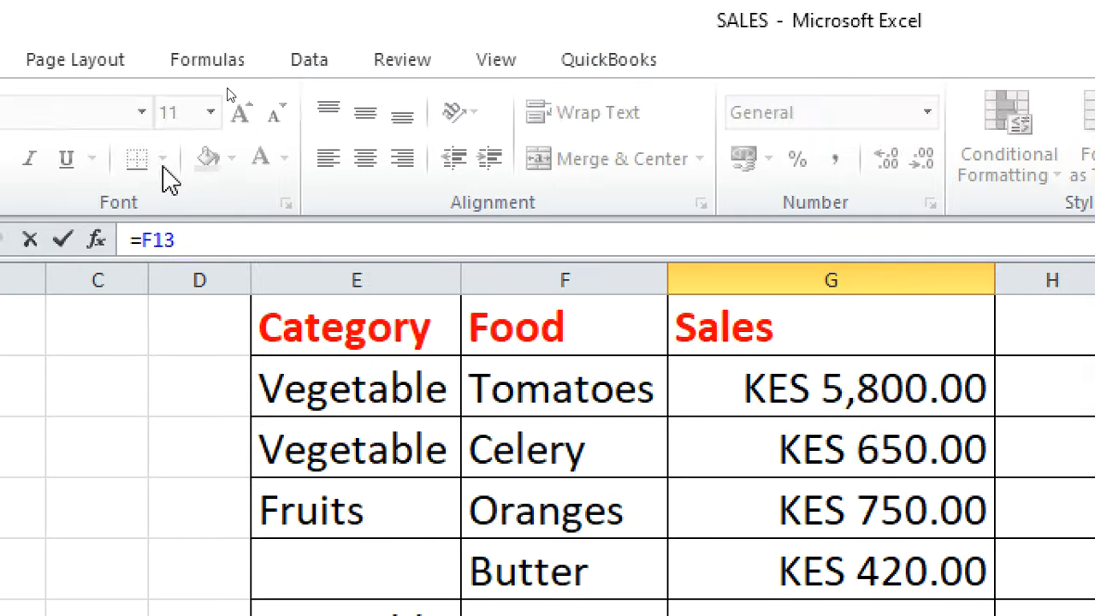
key(Escape)
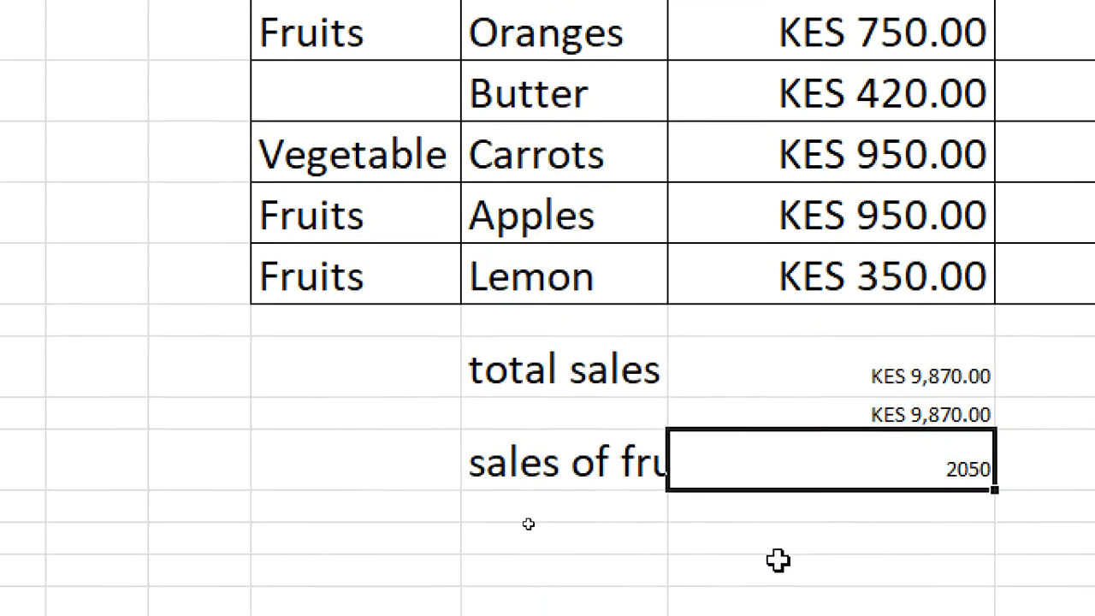
Set the font size of the "sales of fruits" label in cell F12 to 11
click(774, 505)
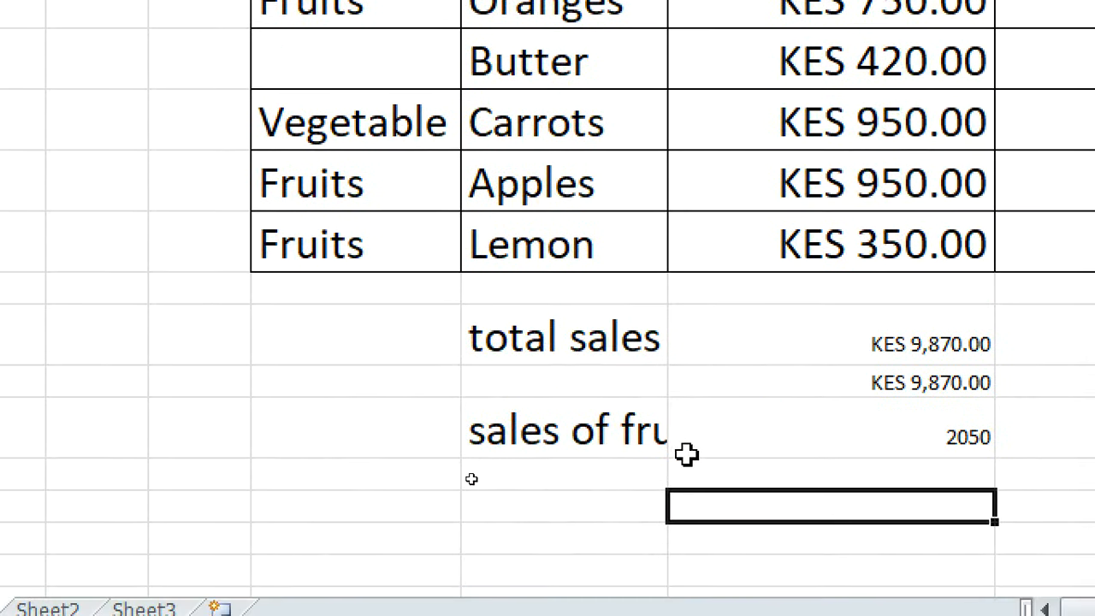
click(608, 436)
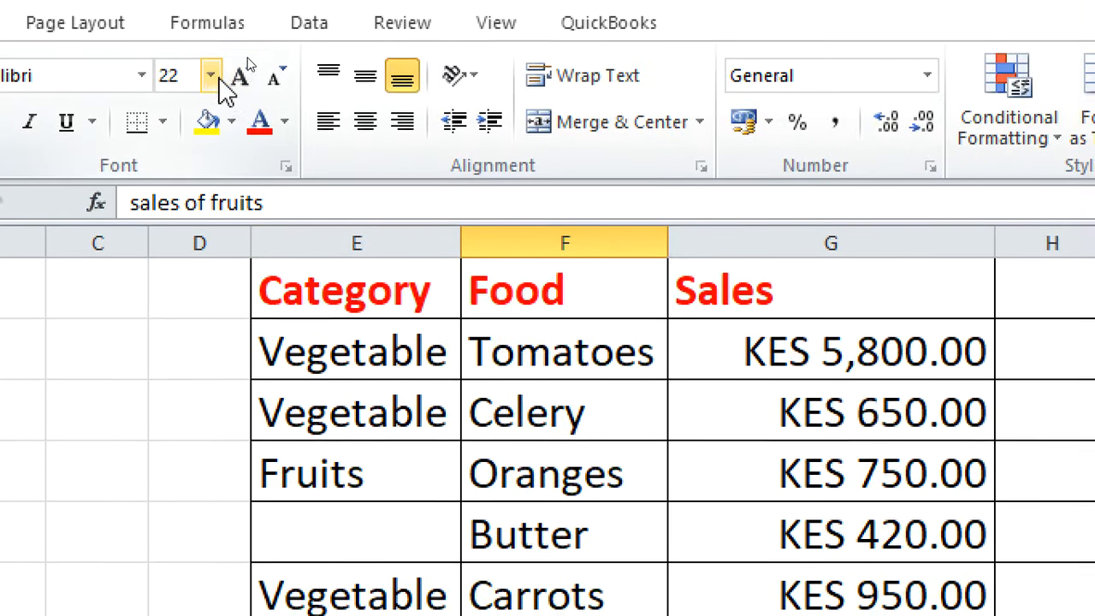
click(210, 56)
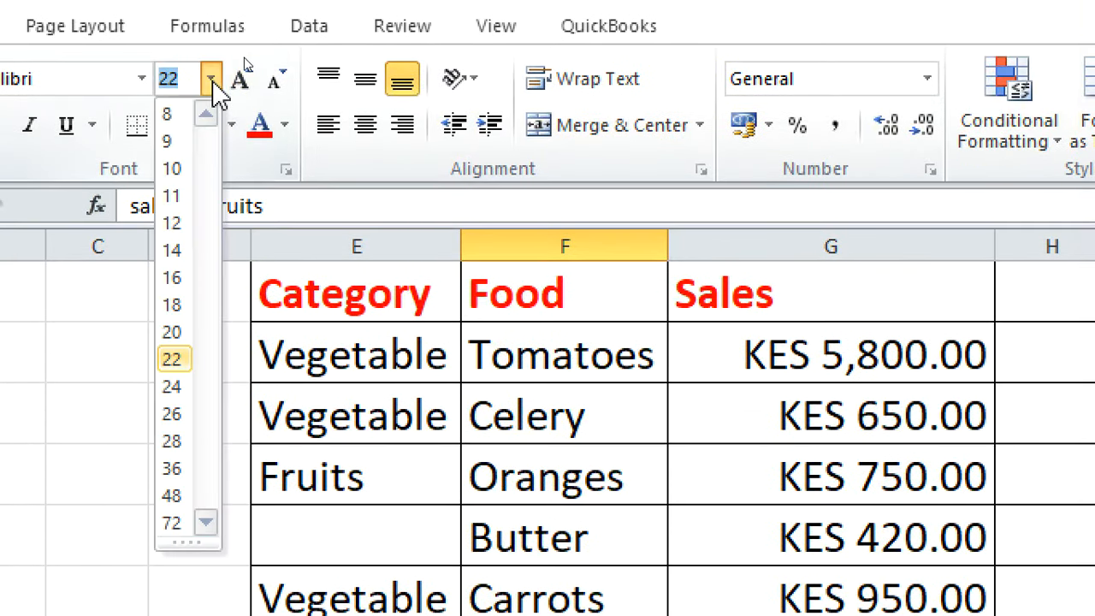
click(172, 197)
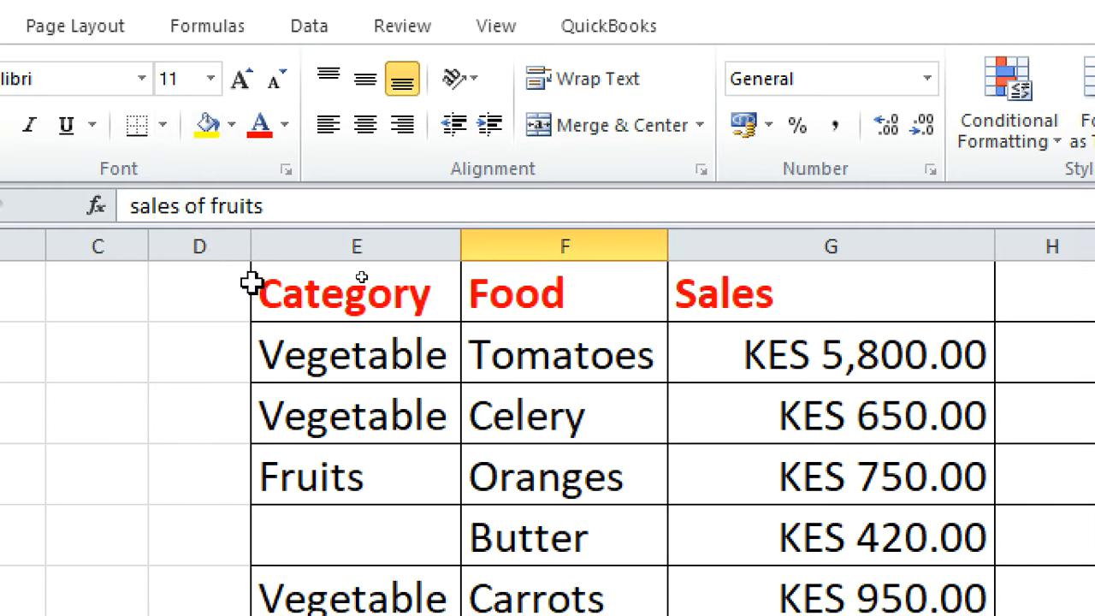
Choose USD as the currency symbol in the cell format of the sales figures G2:G8
click(881, 376)
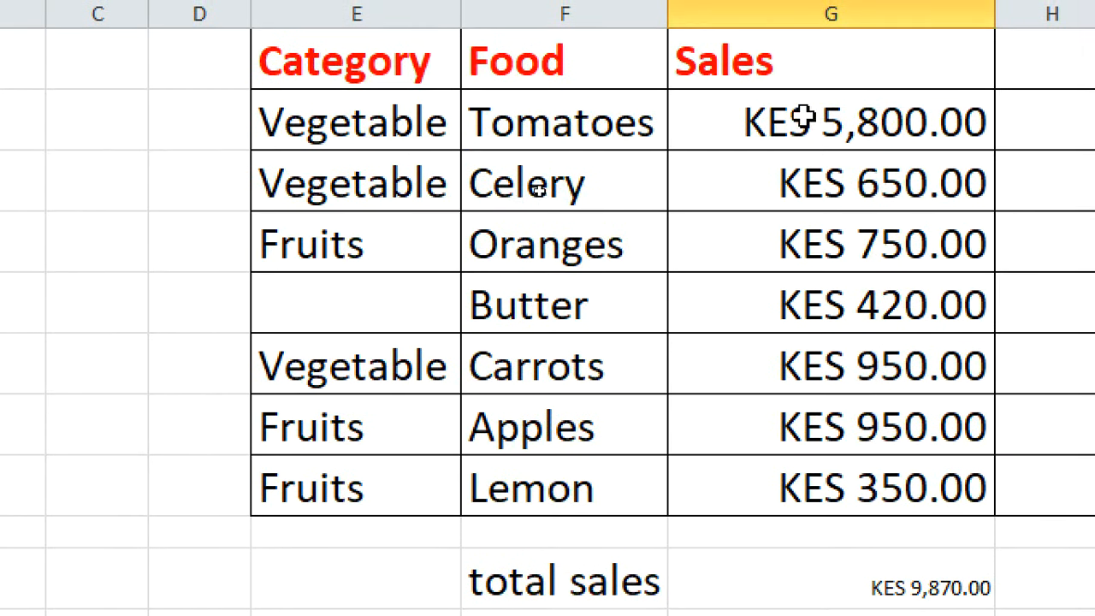
drag(762, 113, 869, 475)
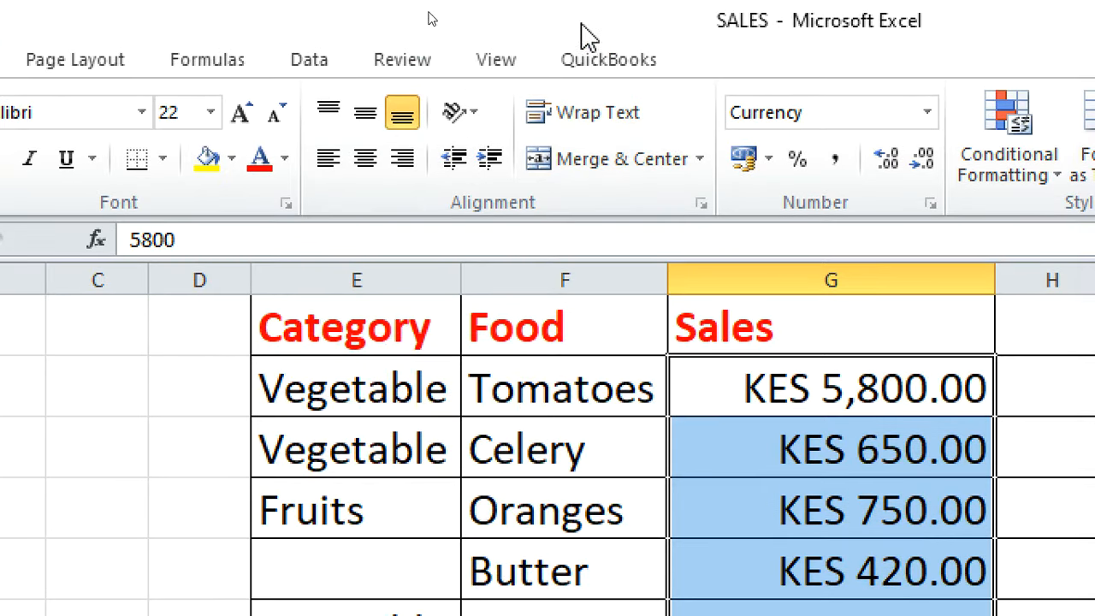
click(933, 210)
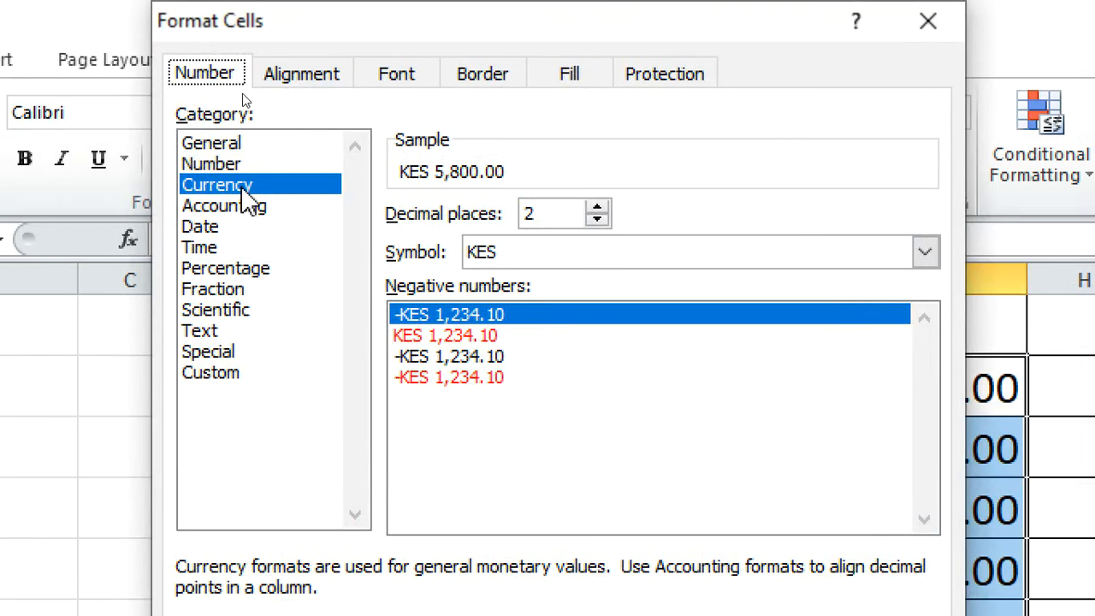
click(923, 253)
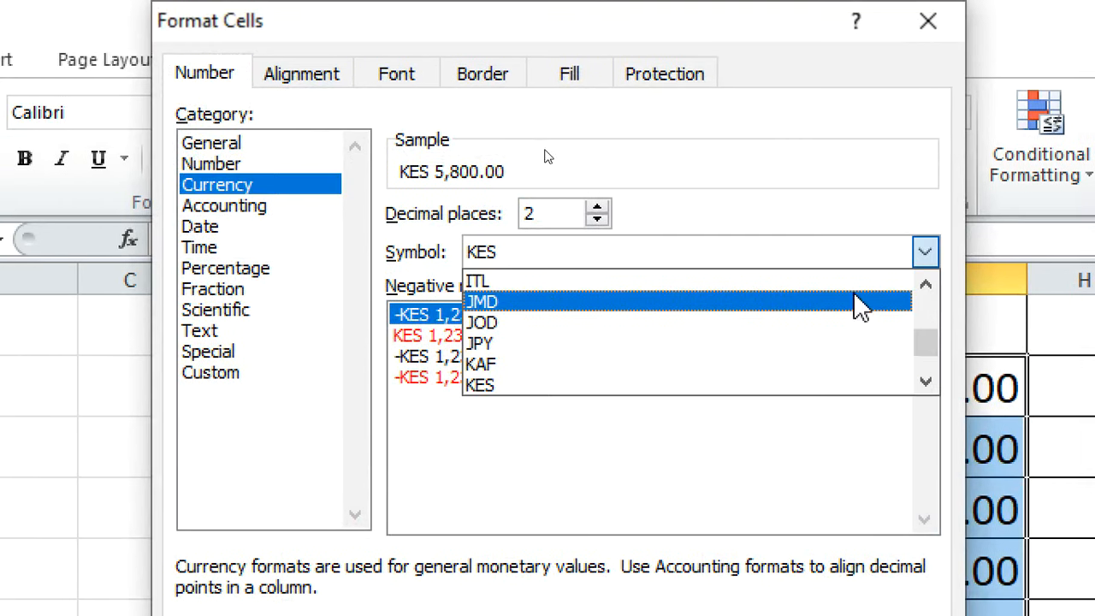
scroll(641, 354, up, 1)
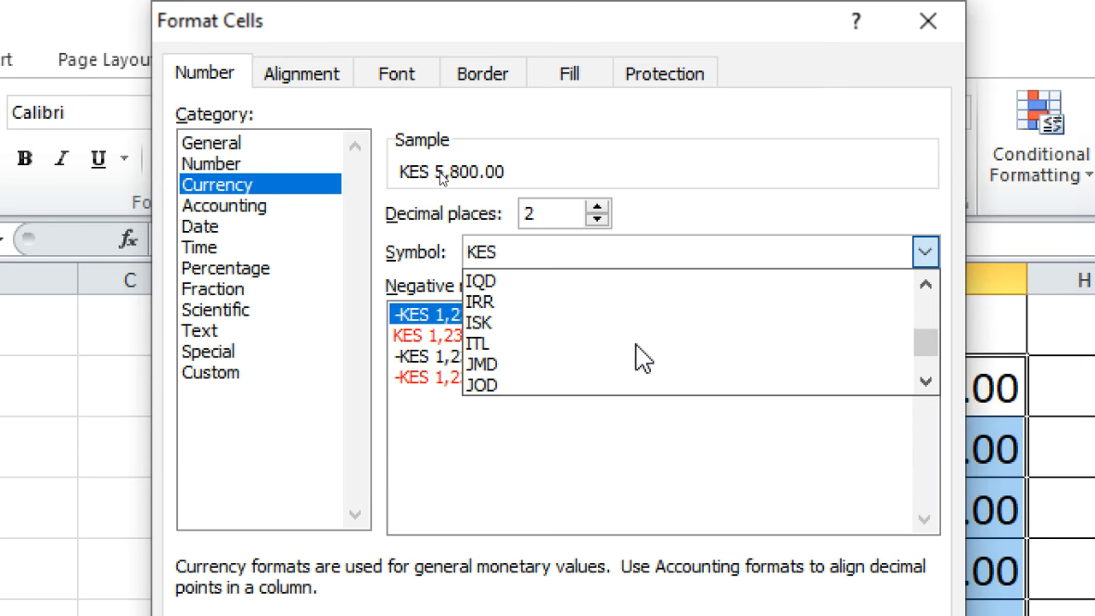
key(u)
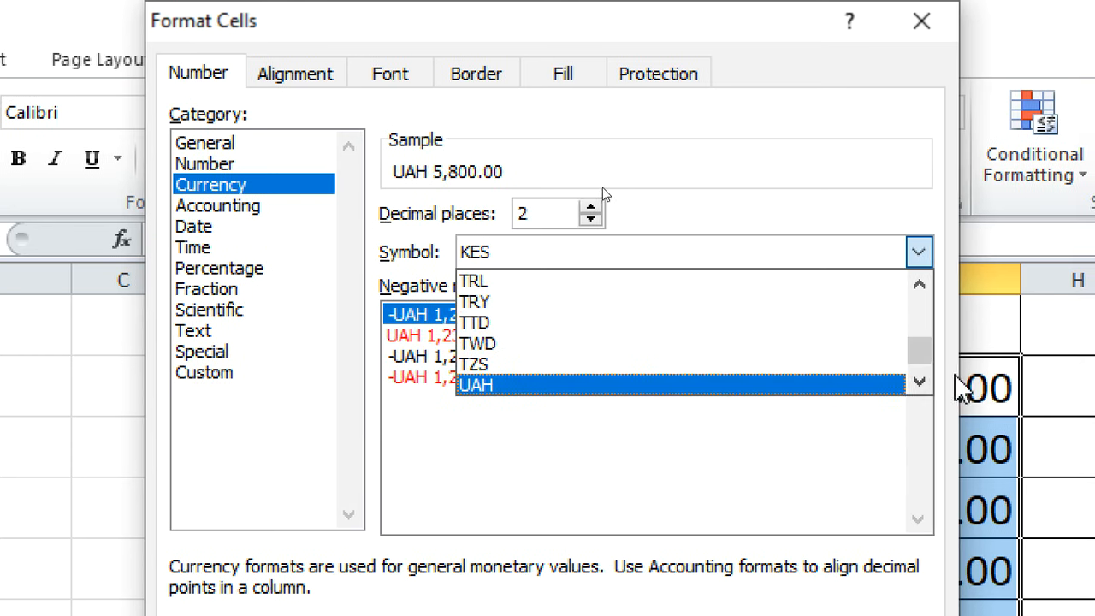
click(918, 382)
click(918, 382)
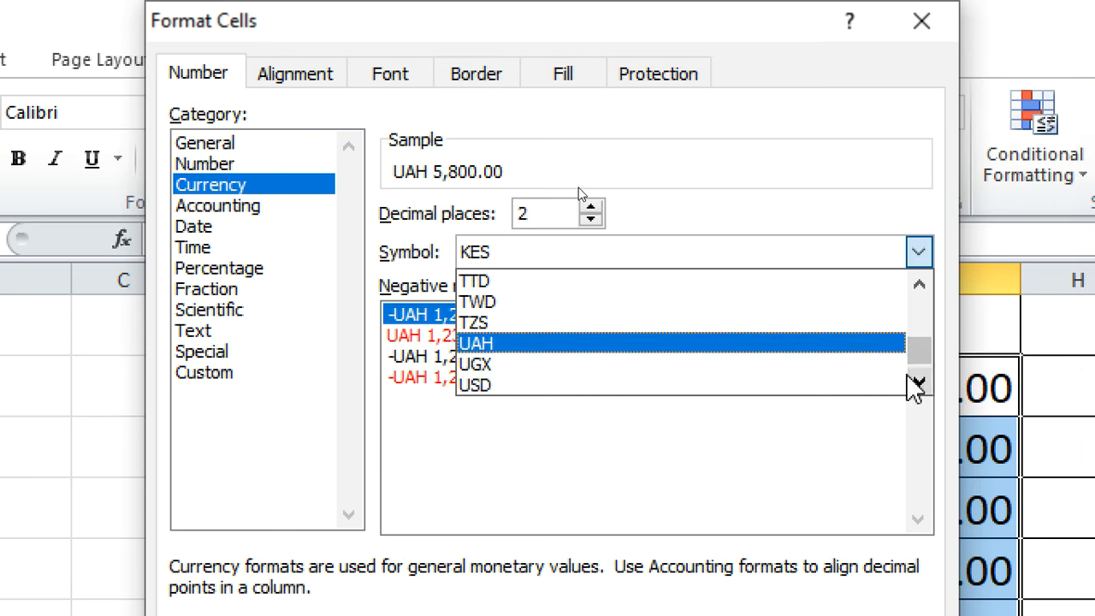
click(917, 382)
click(684, 363)
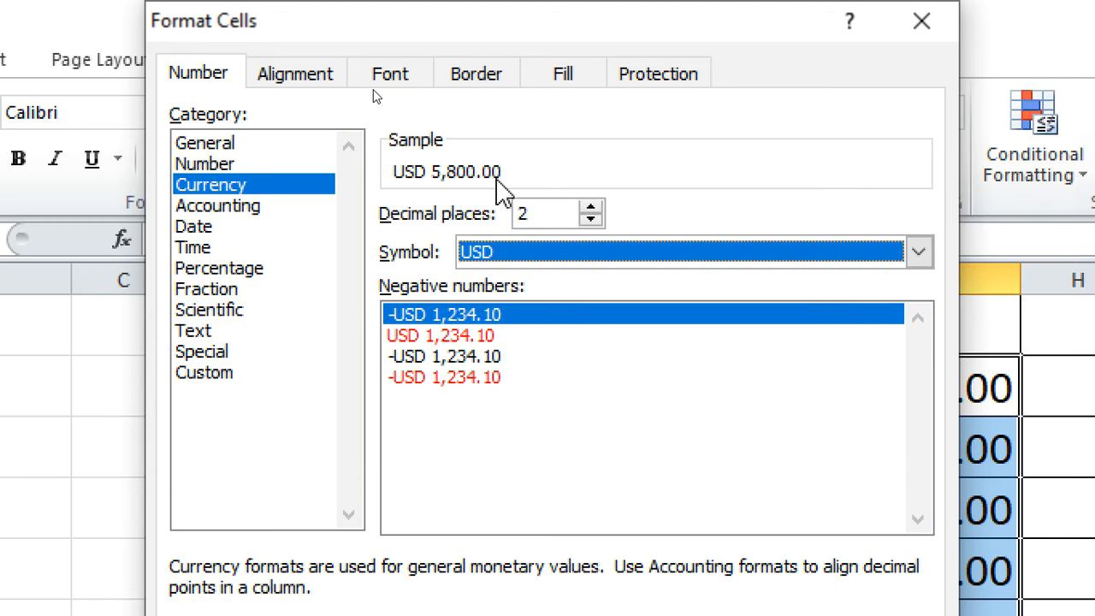
Set the currency format's decimal places to 0 and apply it to the sales figures
drag(546, 212, 492, 210)
text(0)
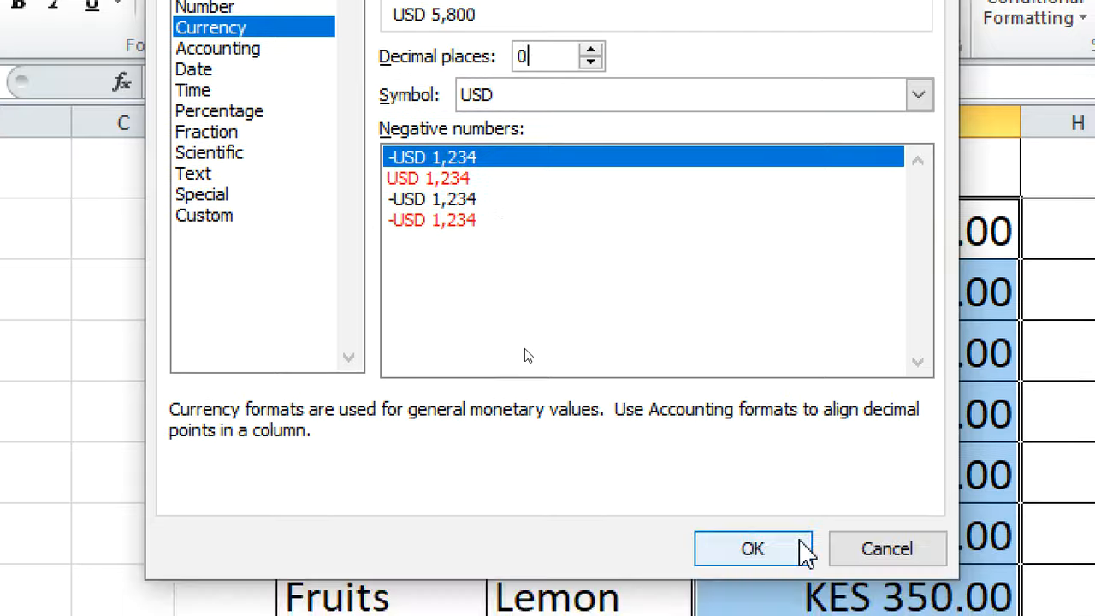
click(770, 544)
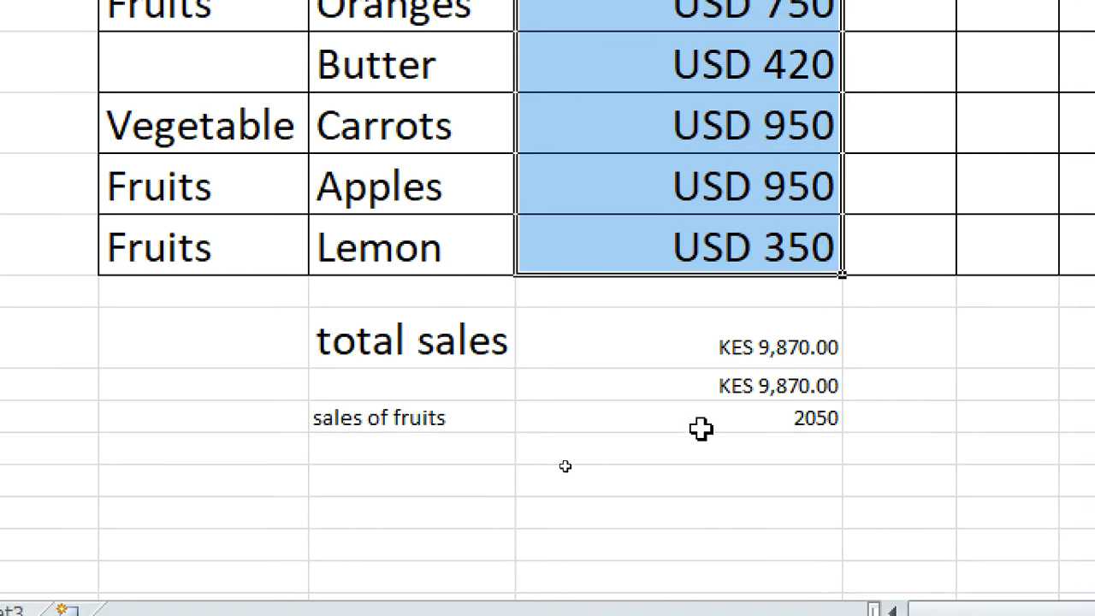
Enter the label "count of sales" in cell F9, directly above the total sales label
click(434, 539)
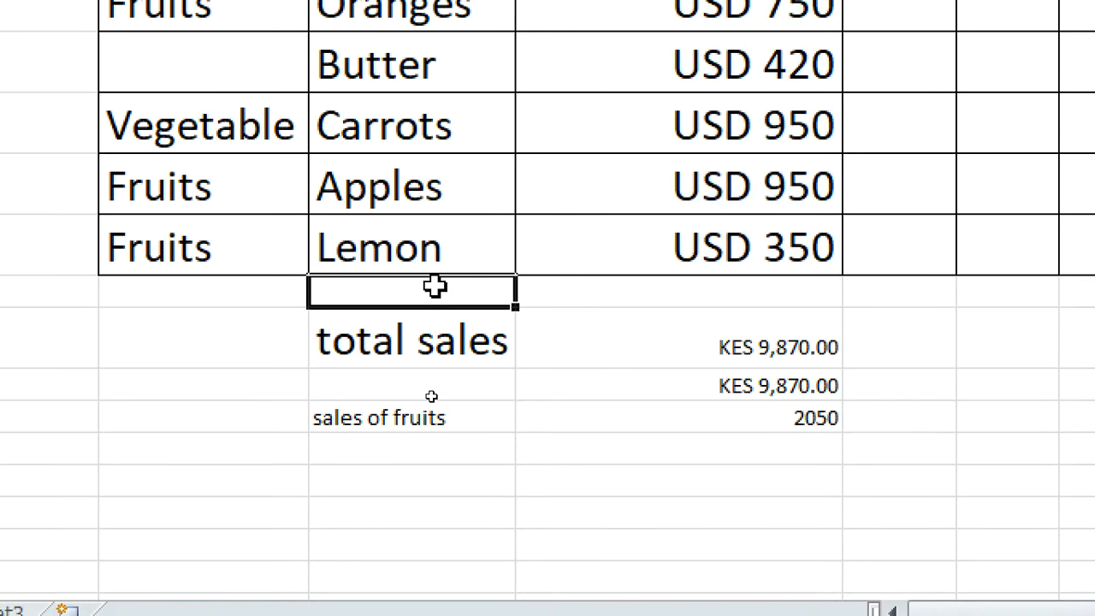
text(coun)
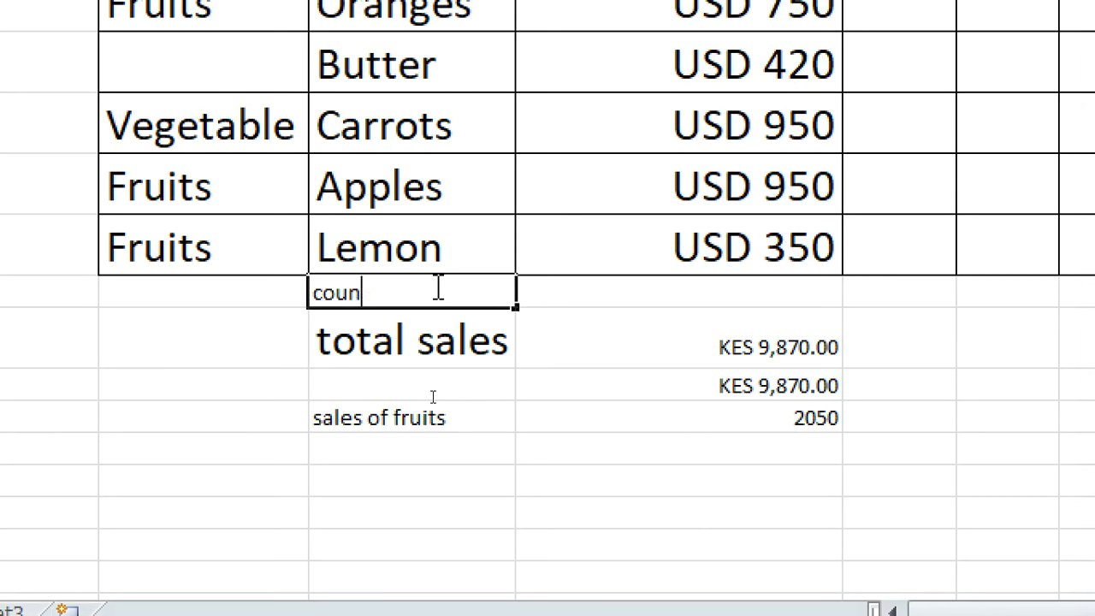
text(t of sales)
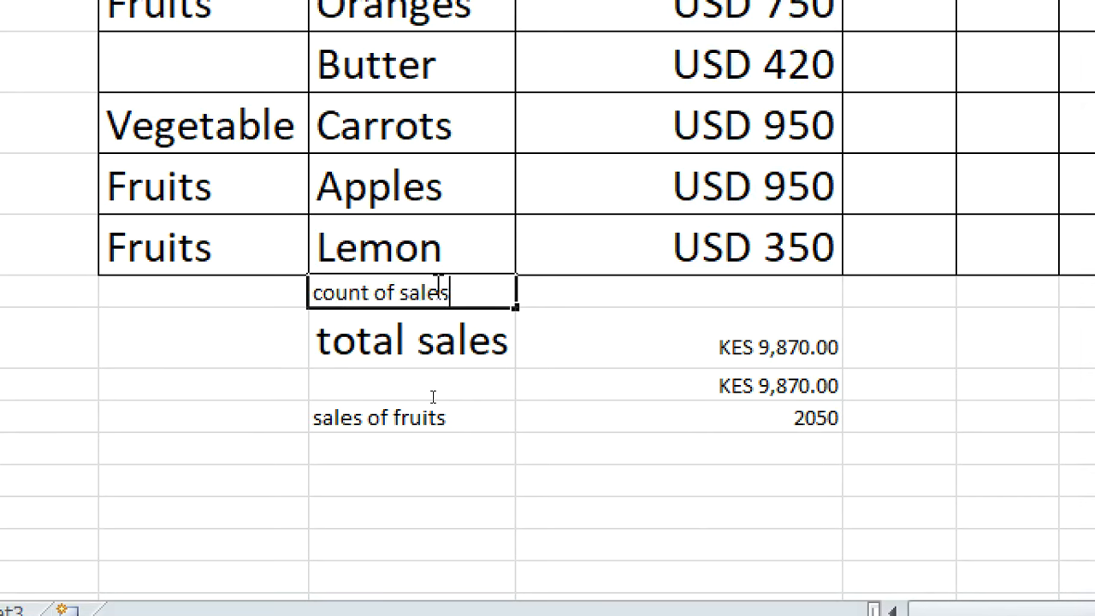
Count the sales entries in cell G9 with the formula =count(G2:G8)
click(605, 300)
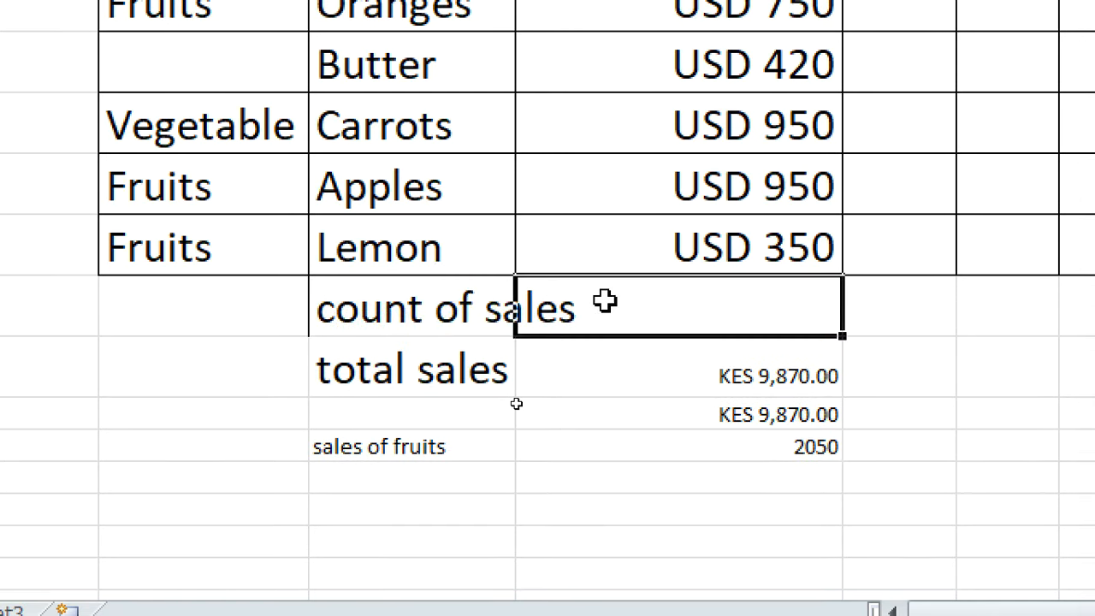
text(=cou)
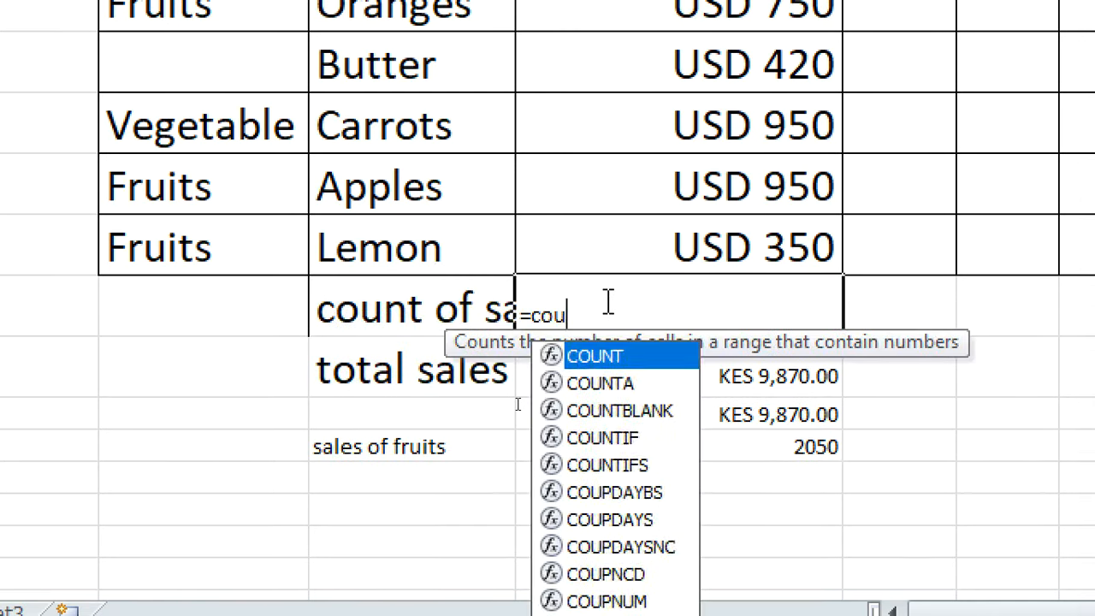
text(nt()
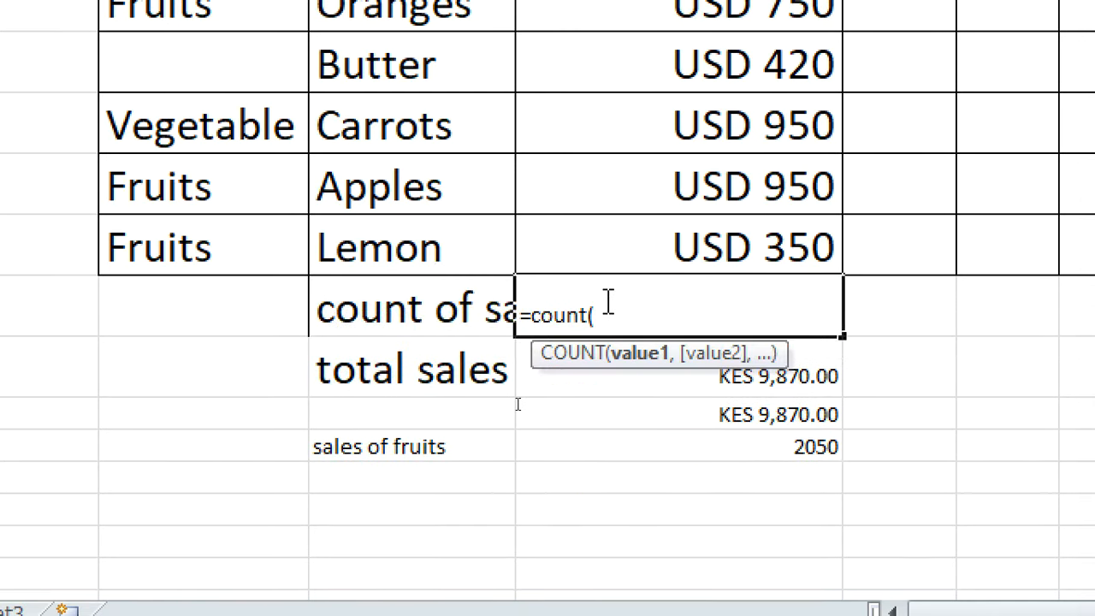
scroll(746, 44, up, 1)
click(747, 68)
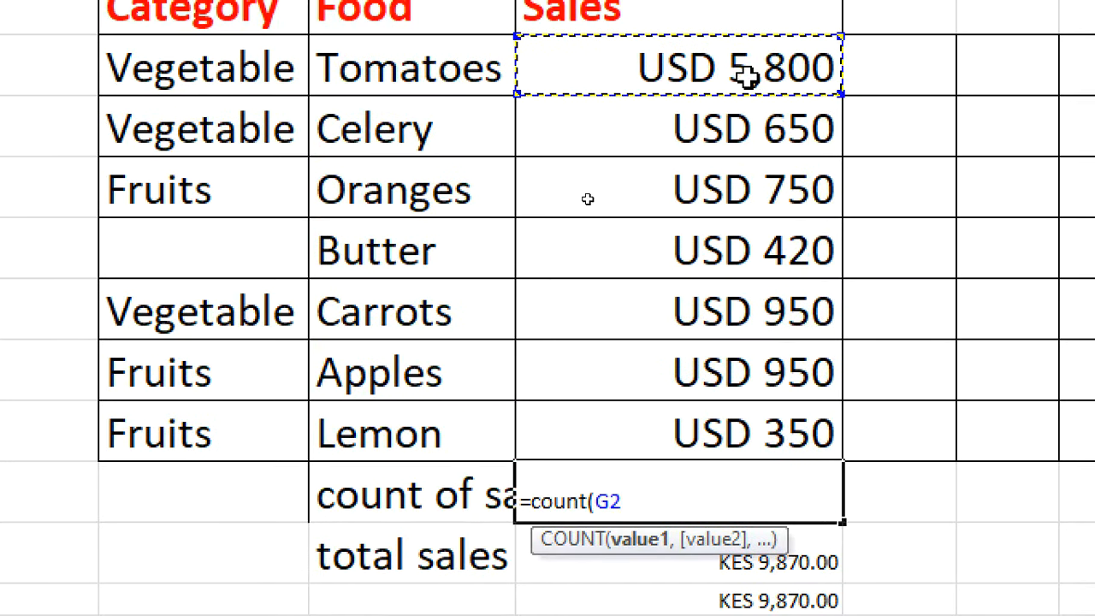
drag(747, 77, 750, 433)
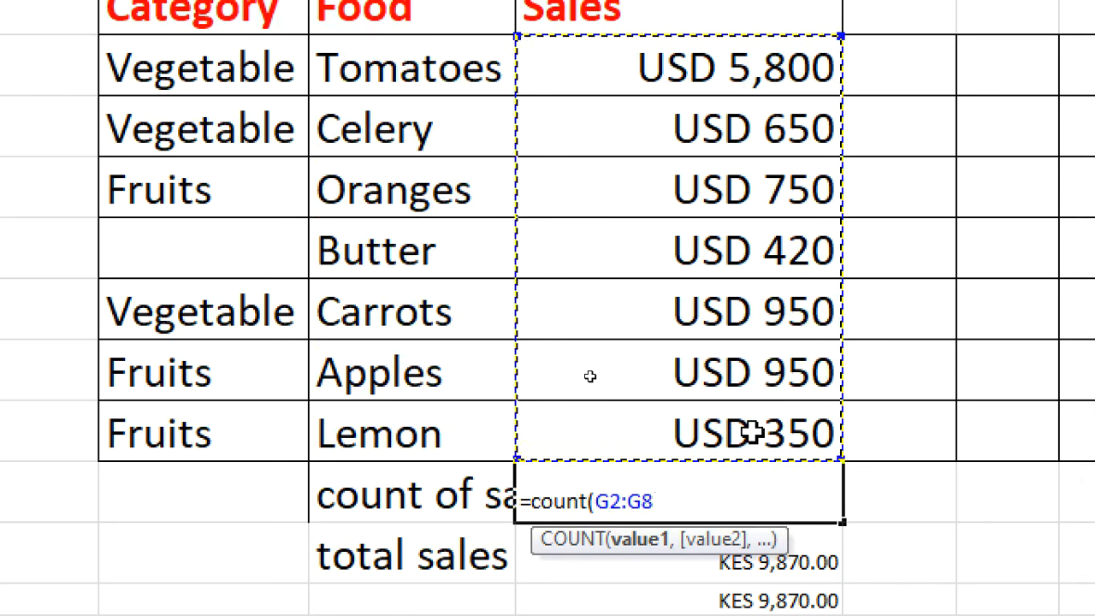
text())
key(Return)
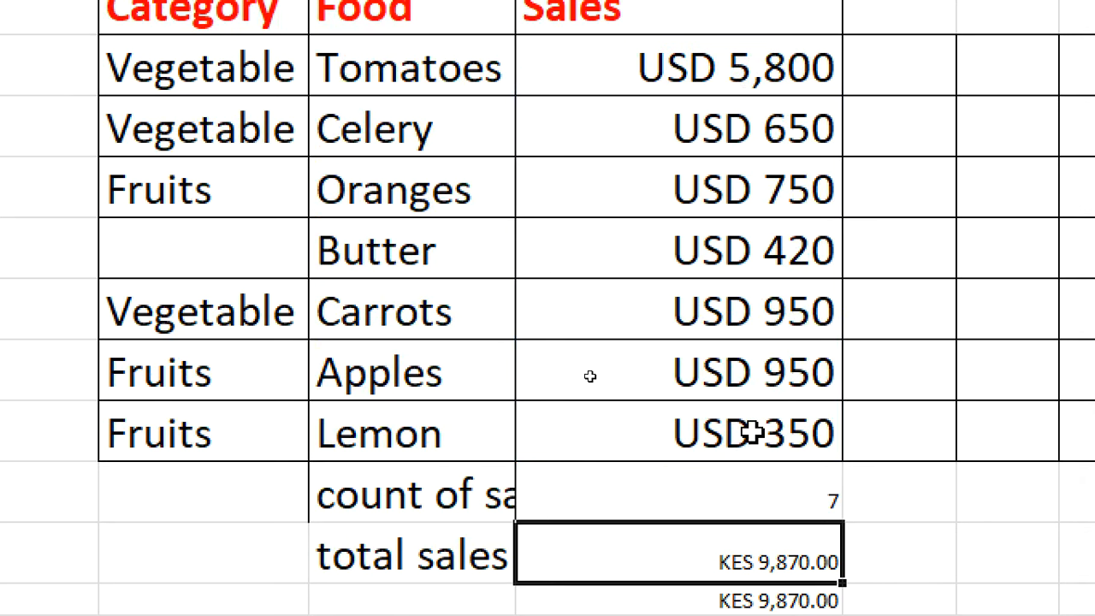
Enter the label "count of blanks" in cell F13, directly below the sales of fruits label
scroll(750, 433, down, 1)
click(726, 394)
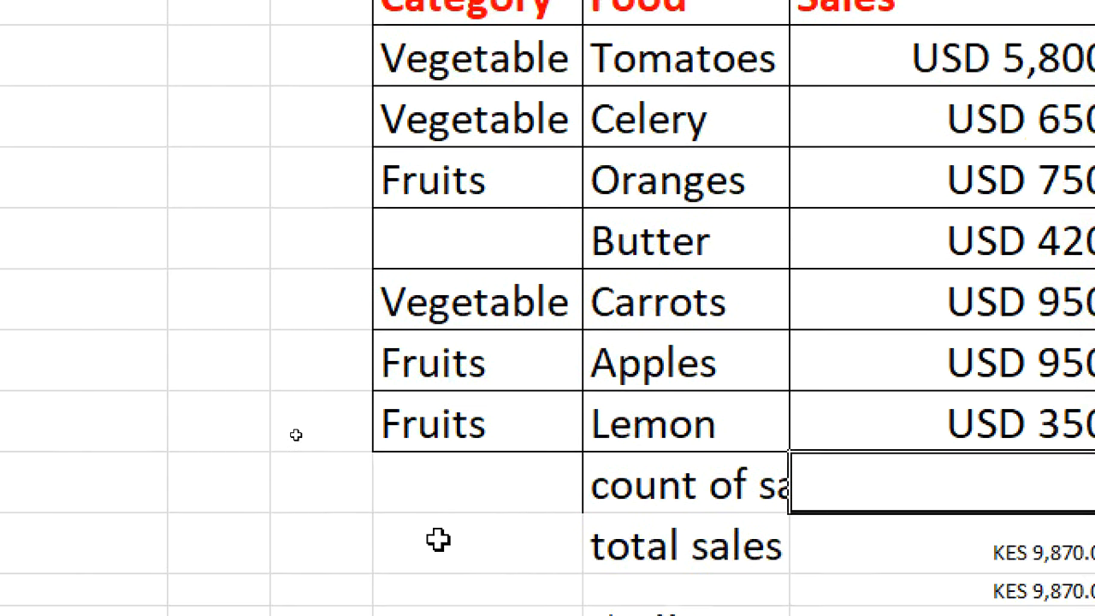
click(638, 376)
click(644, 396)
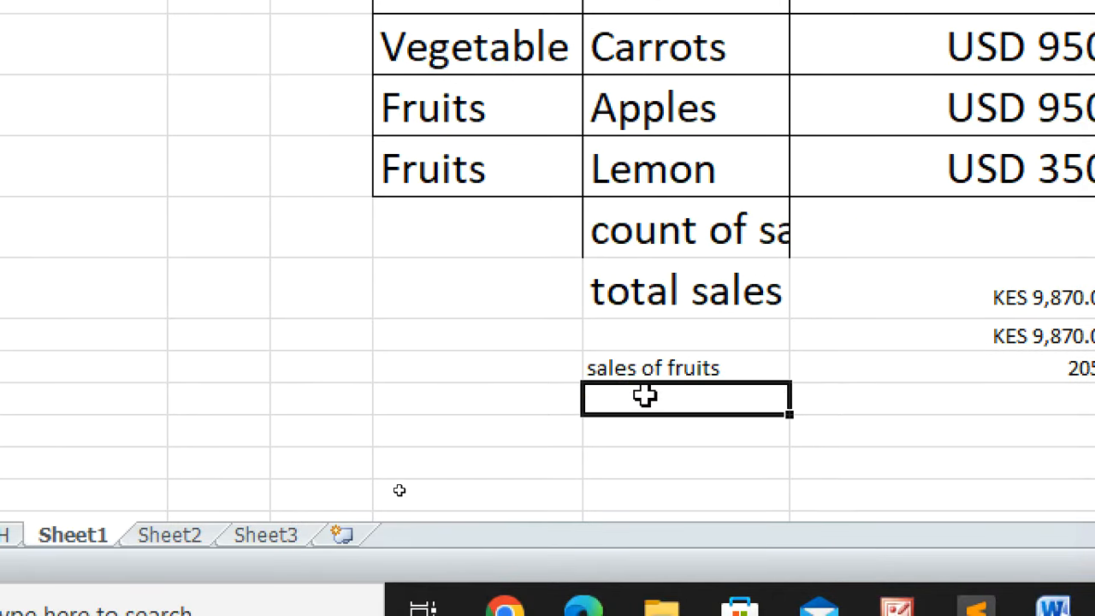
text(count)
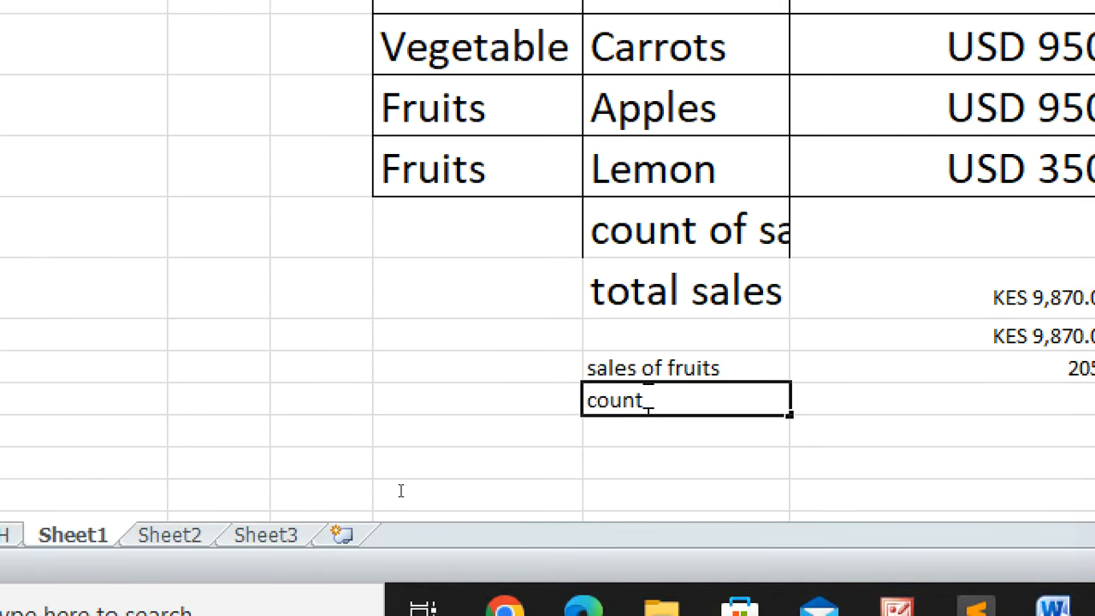
text( of blan)
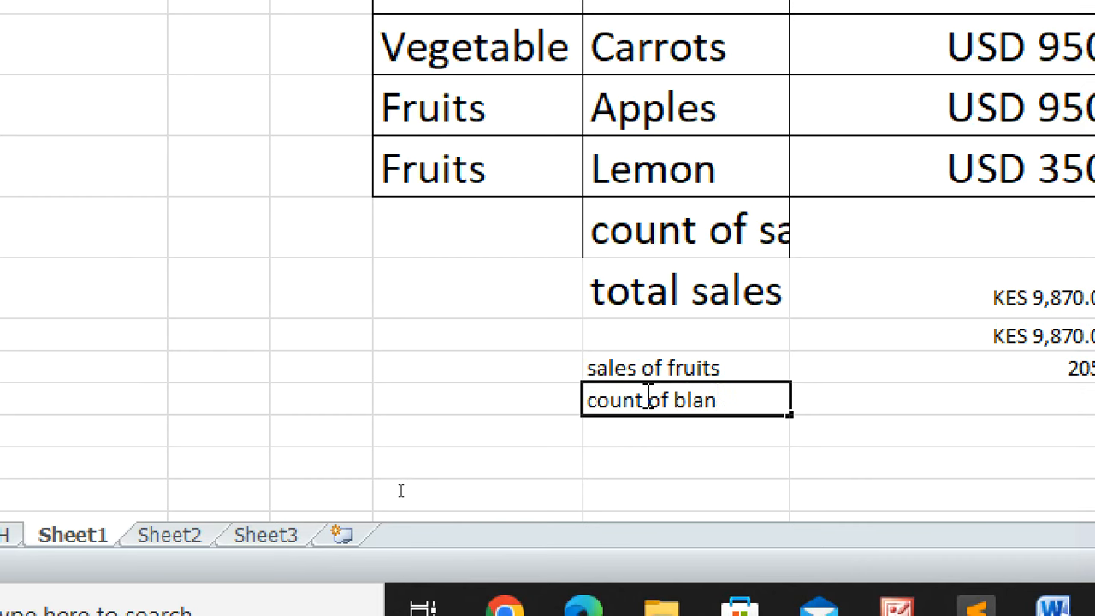
text(ks)
key(Tab)
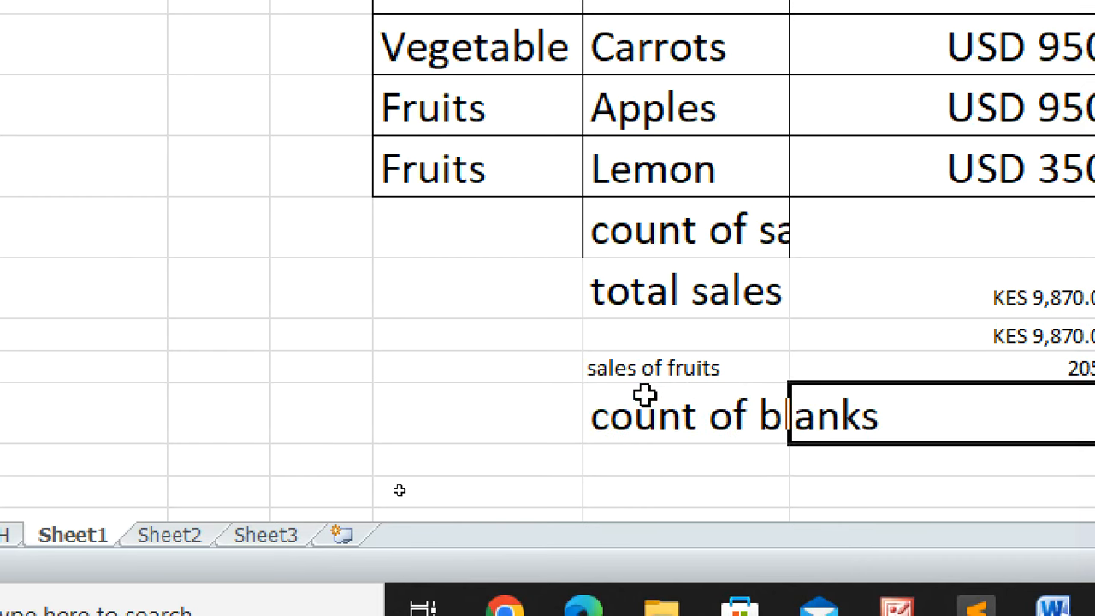
Count the blank category cells in G13 with a COUNTBLANK formula over the range E2:E8
text(=)
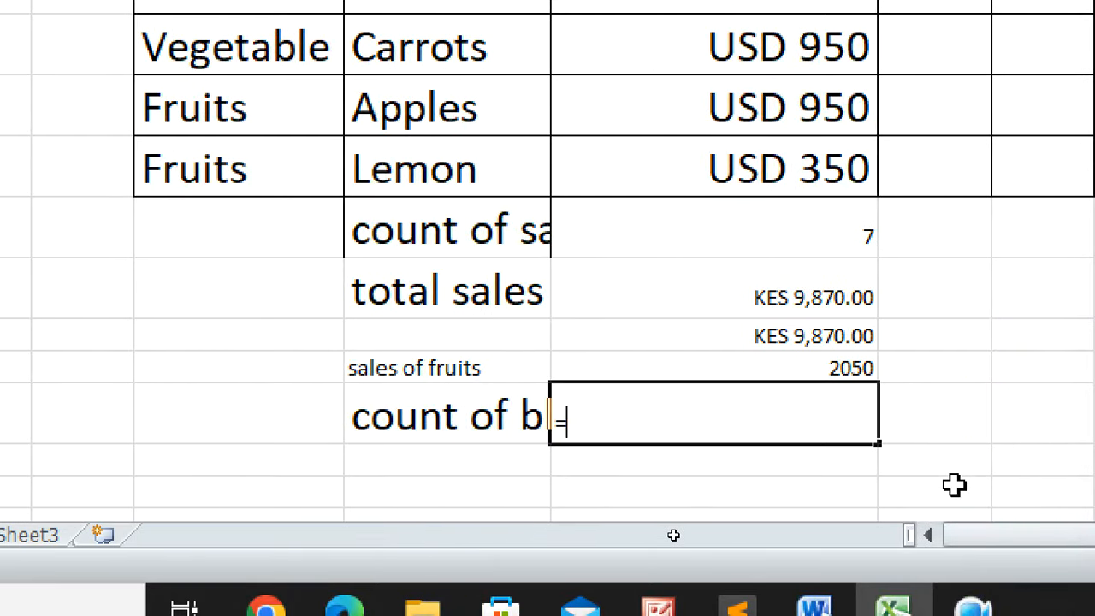
text(count)
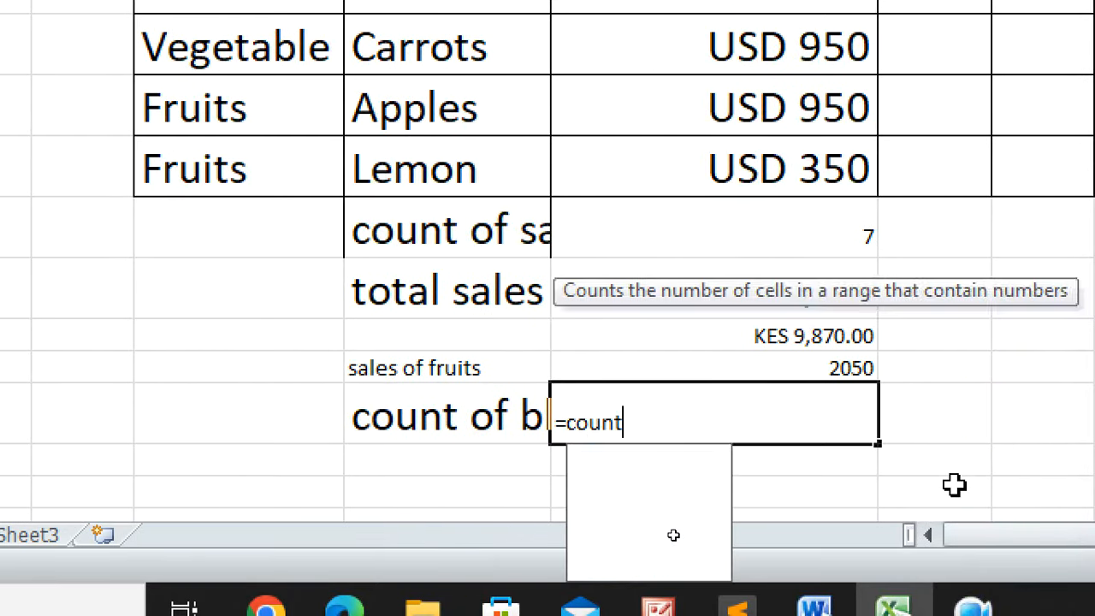
key(Down)
key(Down)
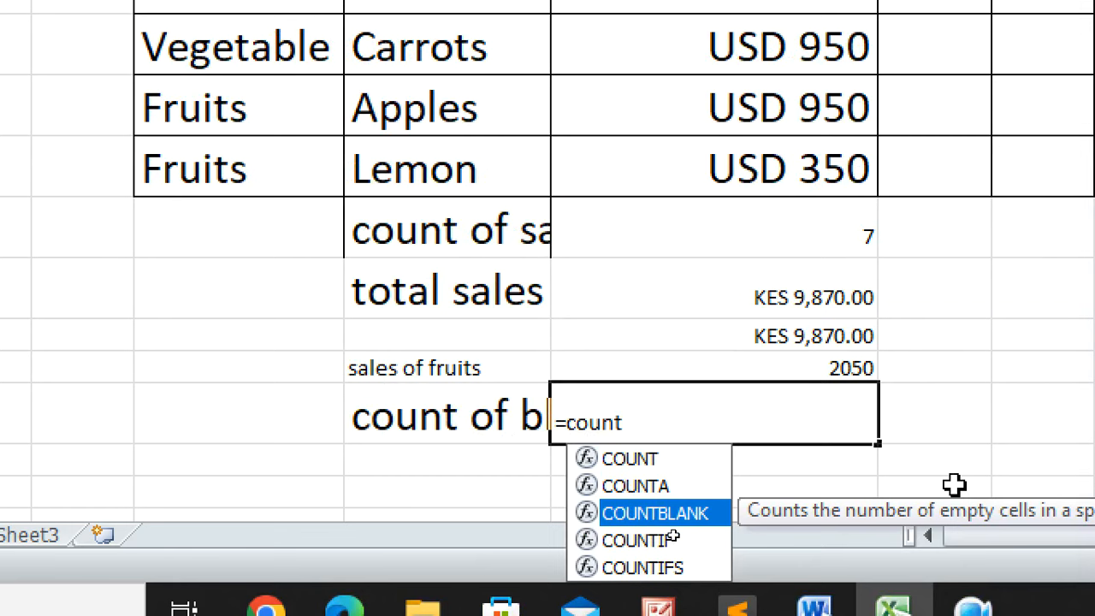
key(Tab)
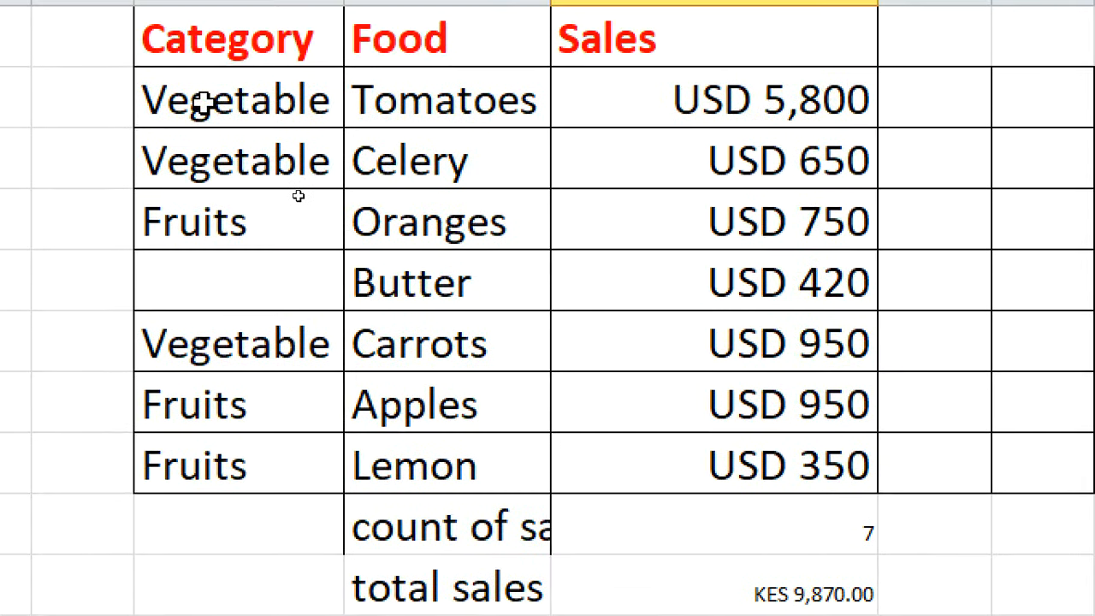
click(200, 56)
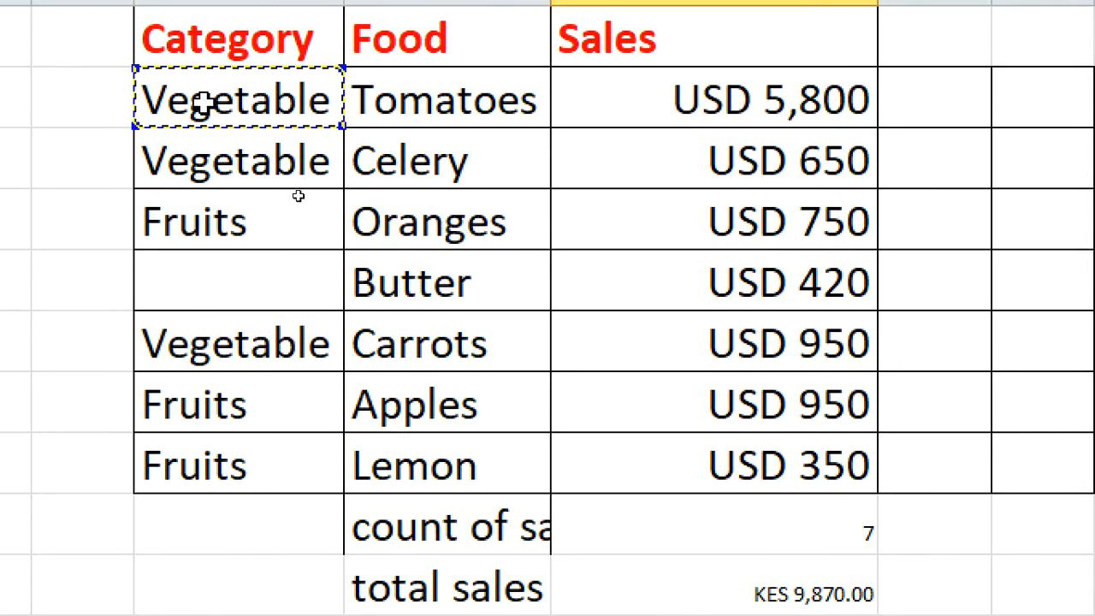
drag(200, 101, 209, 454)
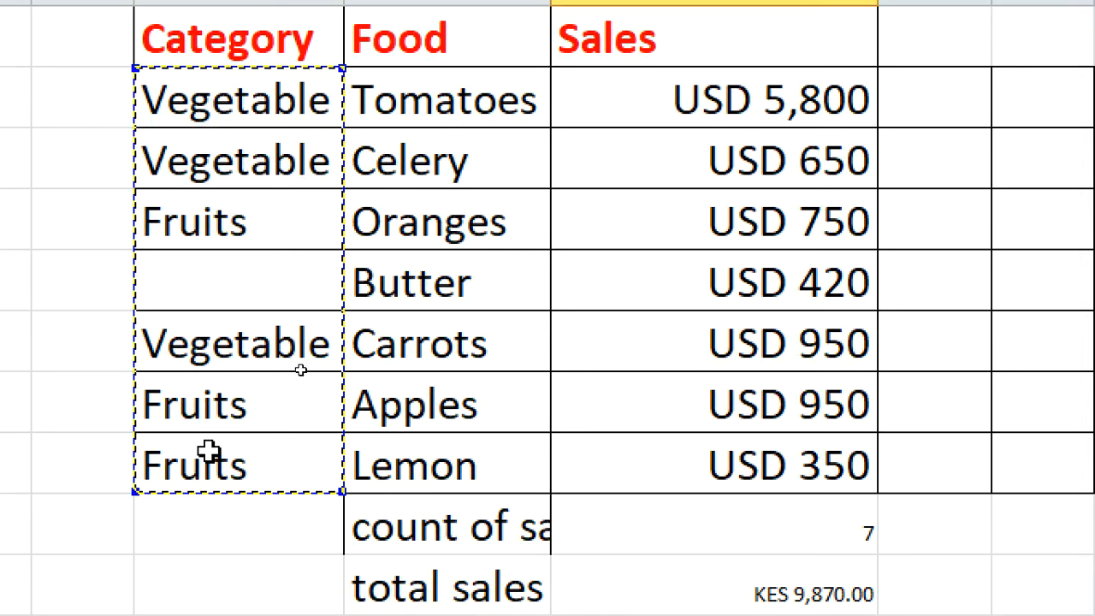
text(,)
key(Return)
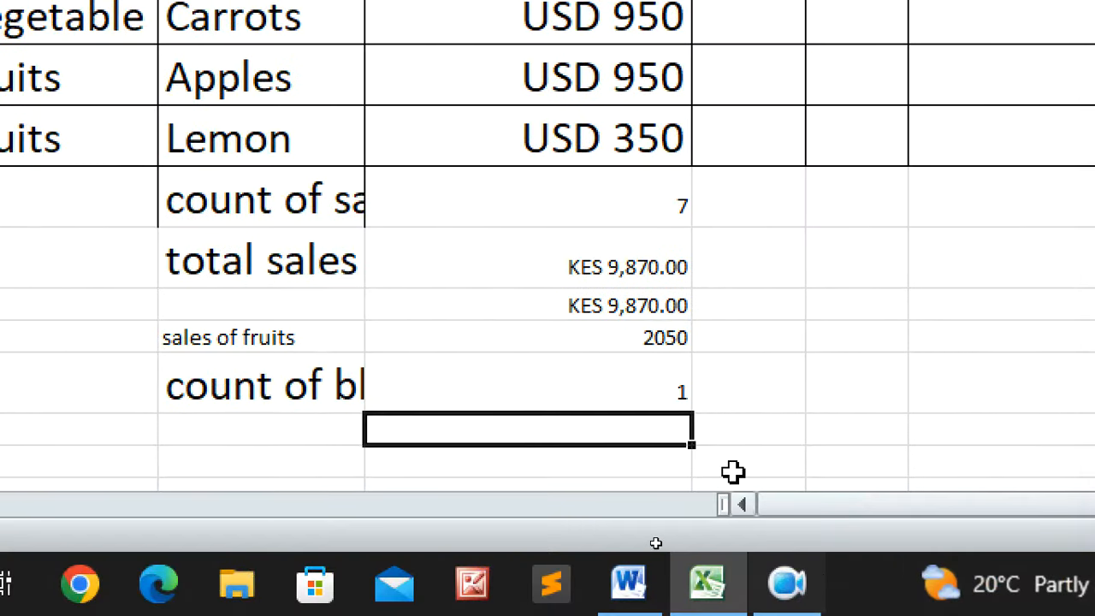
click(607, 391)
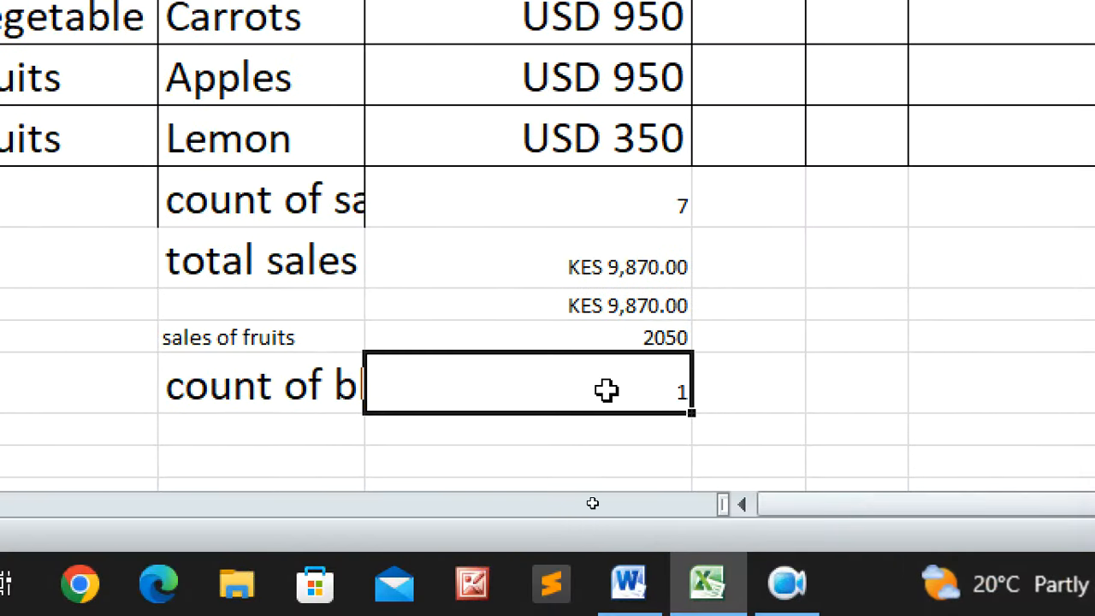
Reduce the font size of the "count of blanks" label to match the sales of fruits label above it
click(289, 389)
click(337, 115)
click(322, 229)
click(511, 467)
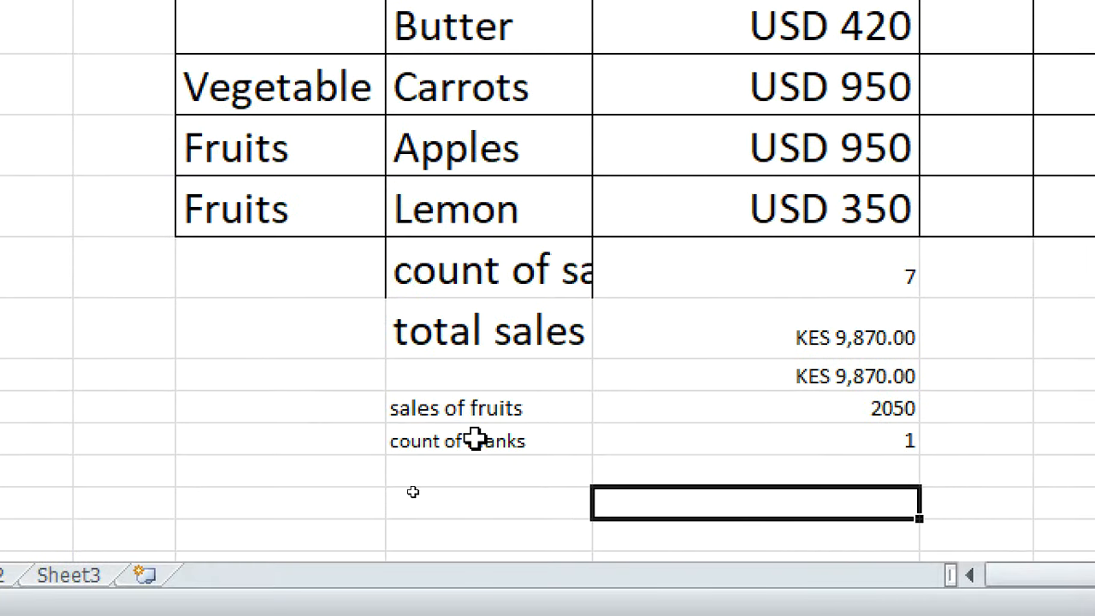
Enter the label "count of occupied" in cell F14, directly below the count of blanks label
click(489, 467)
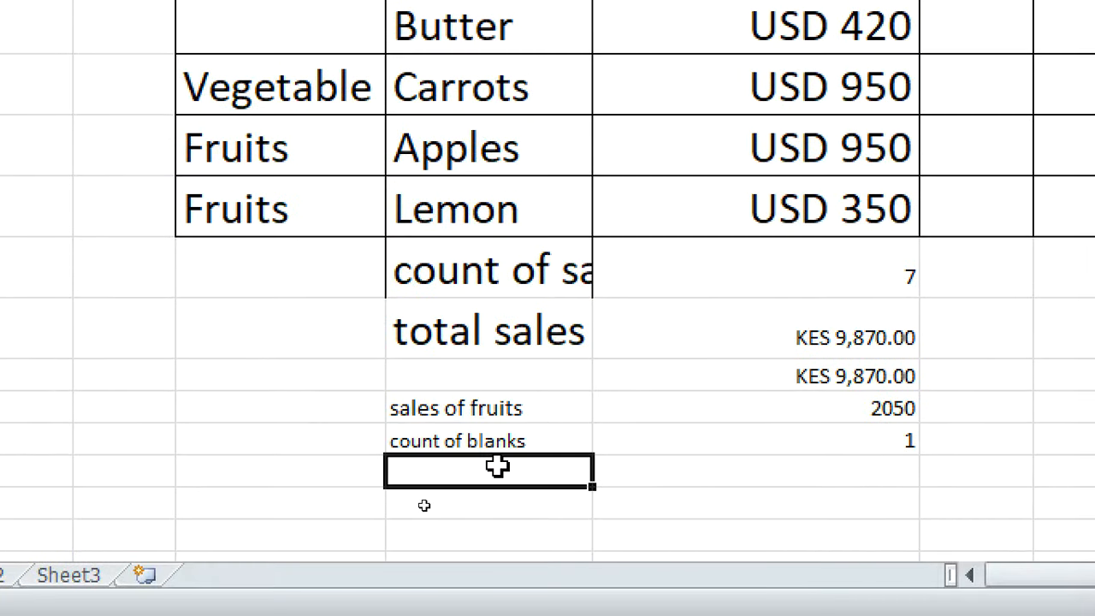
text(count of occupied)
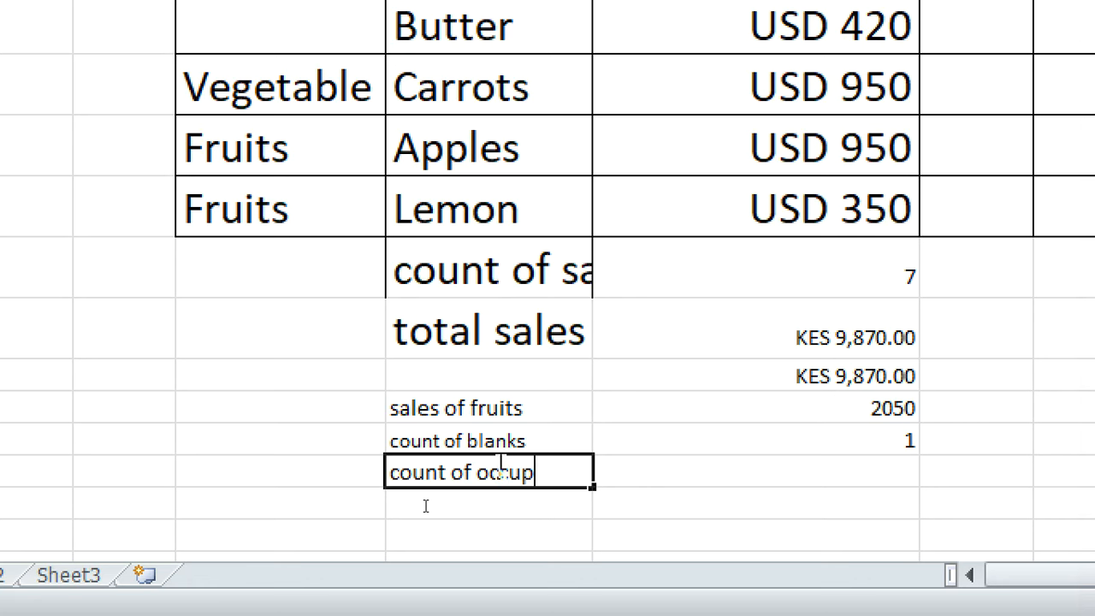
click(650, 460)
Start a COUNTBLANK formula in cell G14 beside the count of occupied label
text(=cu)
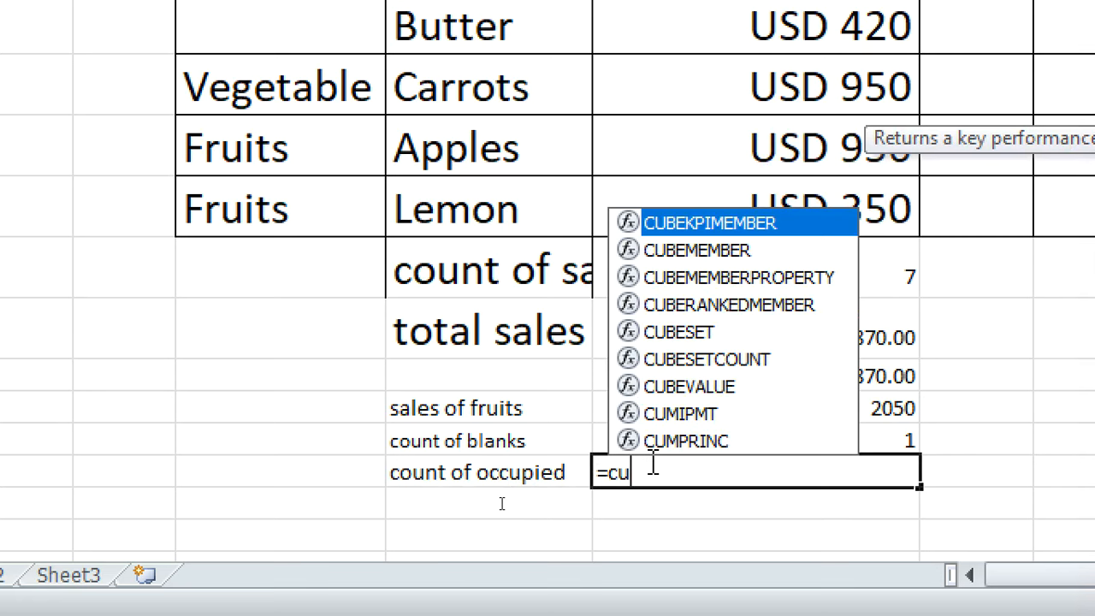
key(BackSpace)
text(p)
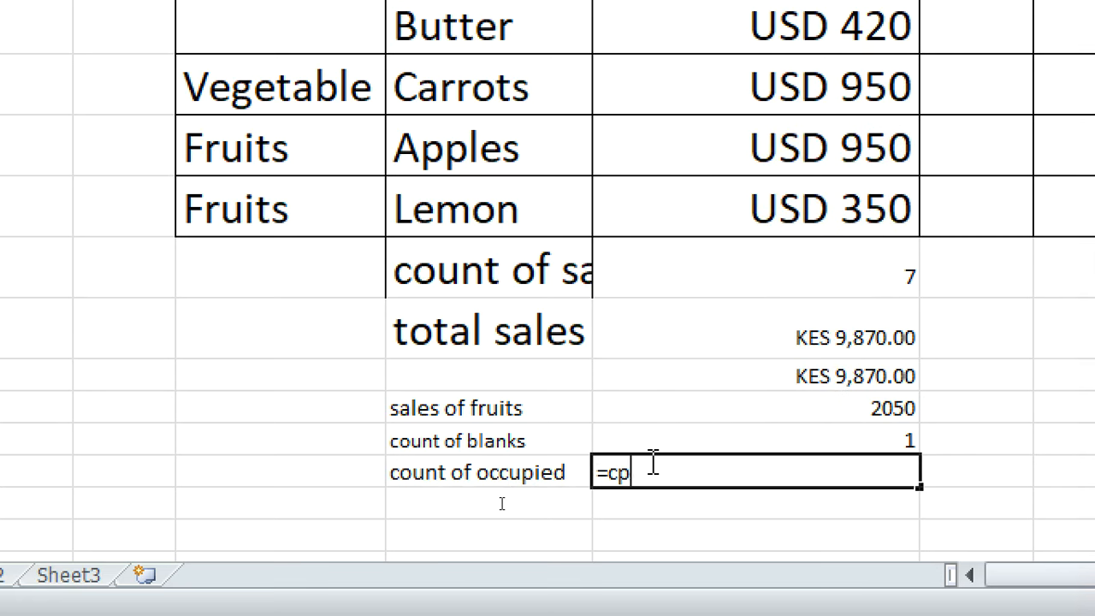
key(BackSpace)
text(ount)
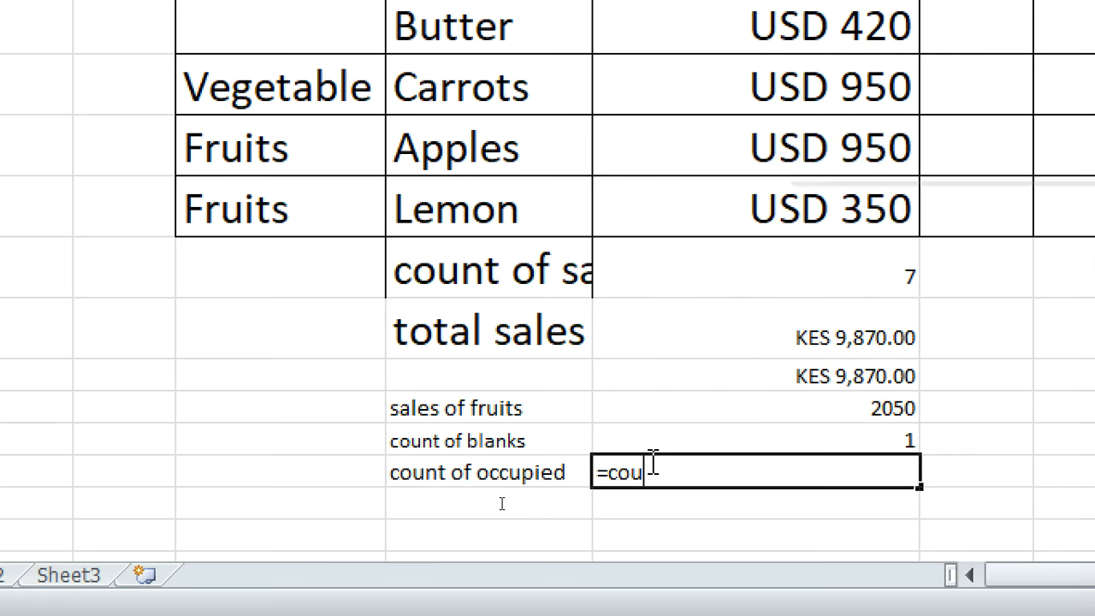
key(Down)
key(Down)
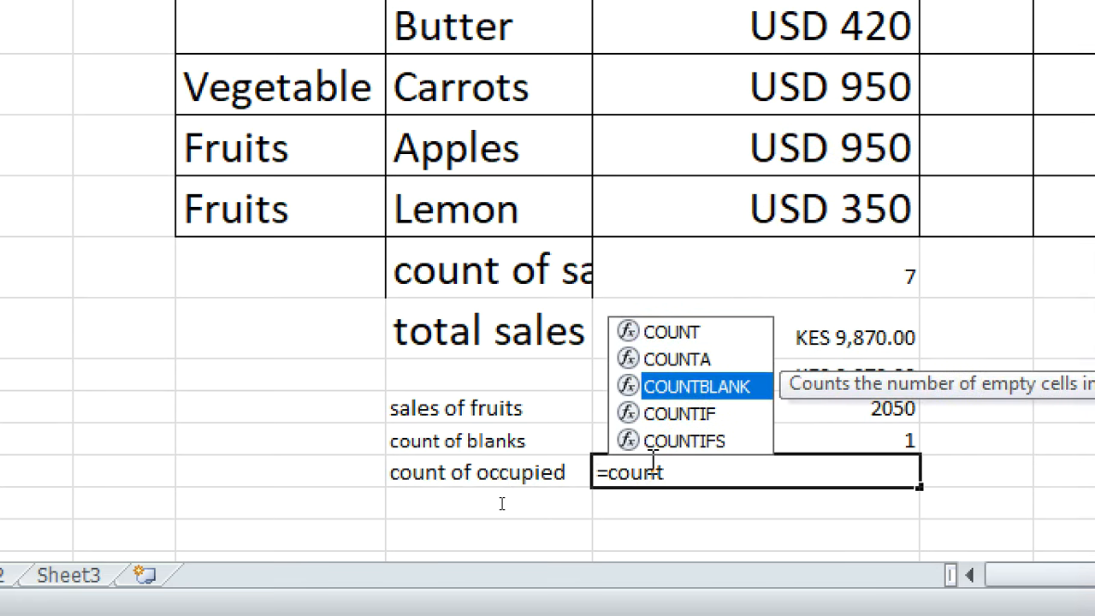
key(Tab)
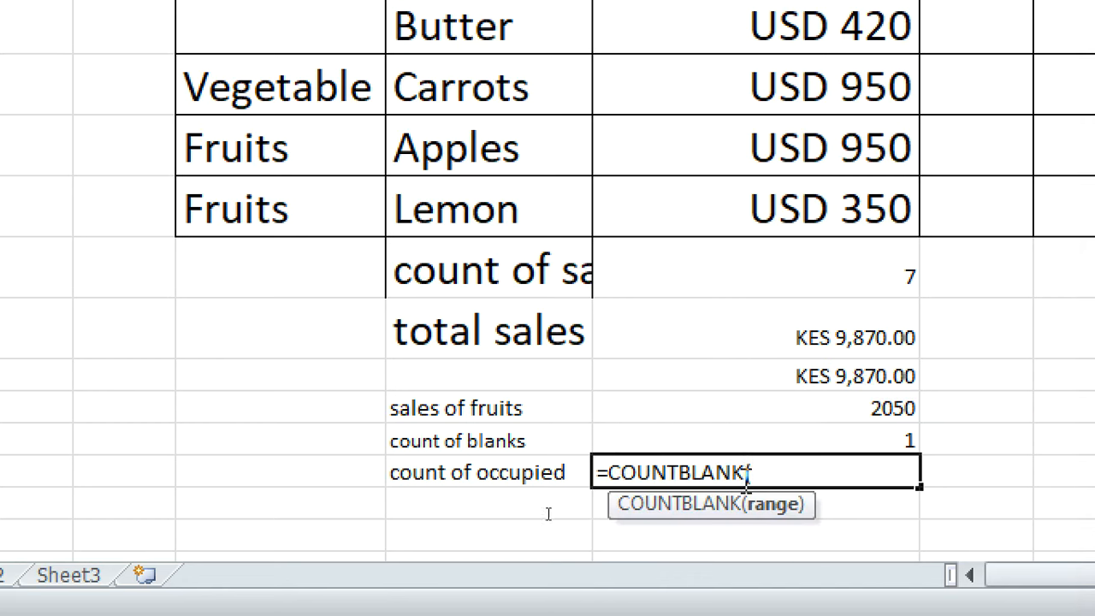
Replace COUNTBLANK with COUNTA in cell G14 and count the occupied cells of the Category column's data rows
key(BackSpace)
key(BackSpace)
key(BackSpace)
key(BackSpace)
key(BackSpace)
key(BackSpace)
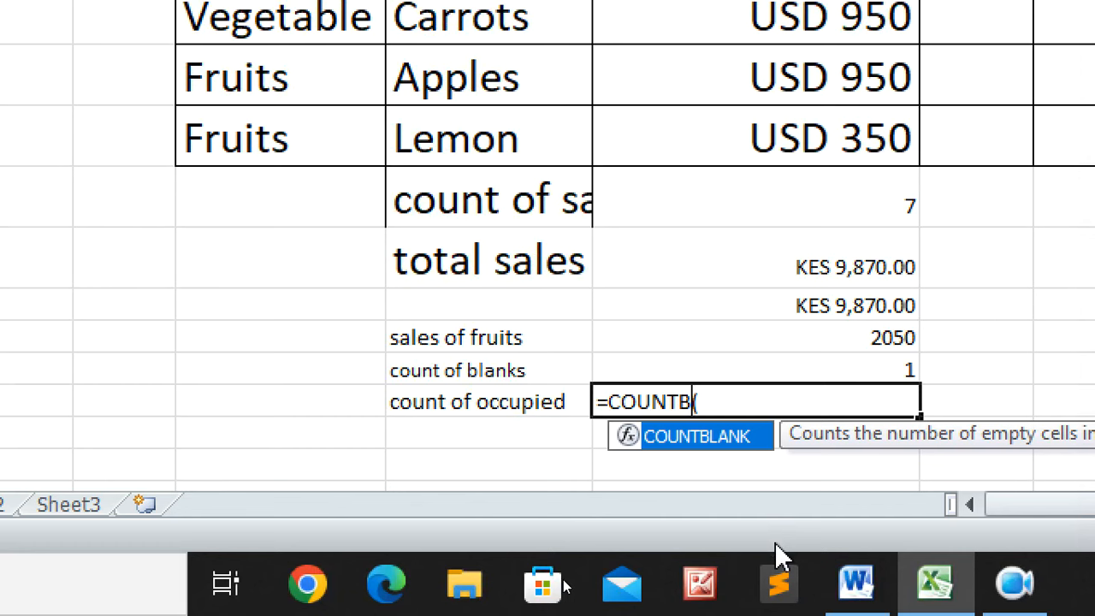
text(()
key(BackSpace)
text(A()
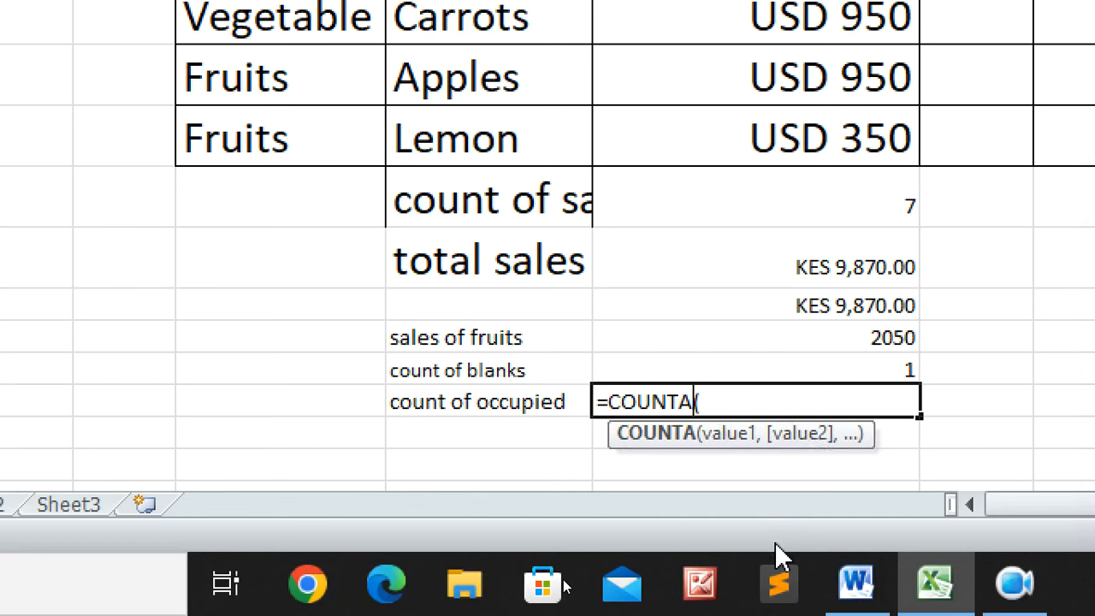
drag(830, 17, 830, 138)
key(Return)
click(827, 399)
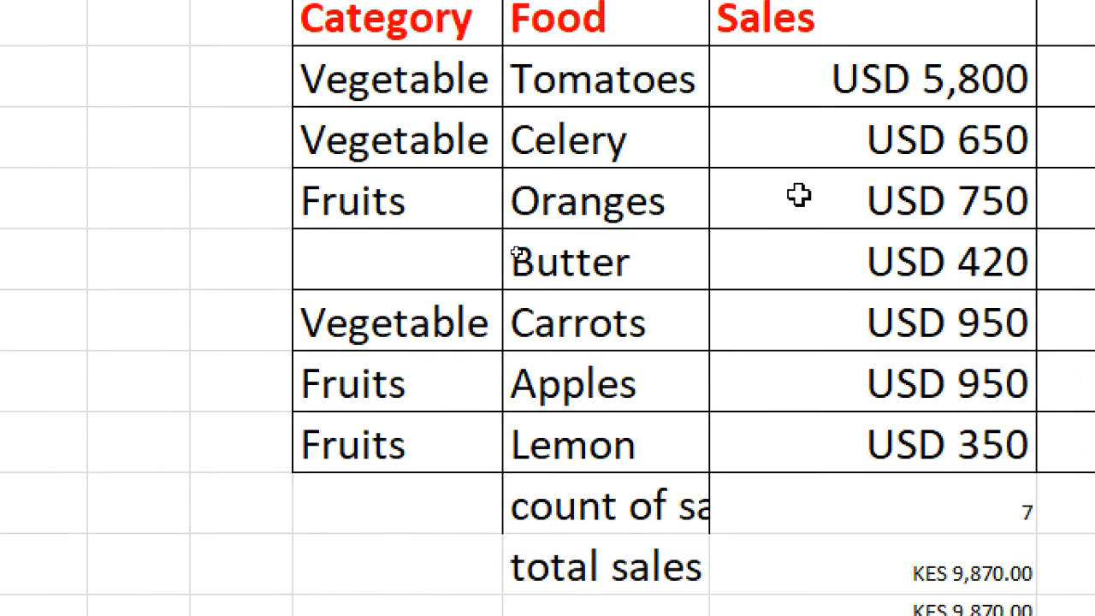
click(506, 493)
text(ORANGES)
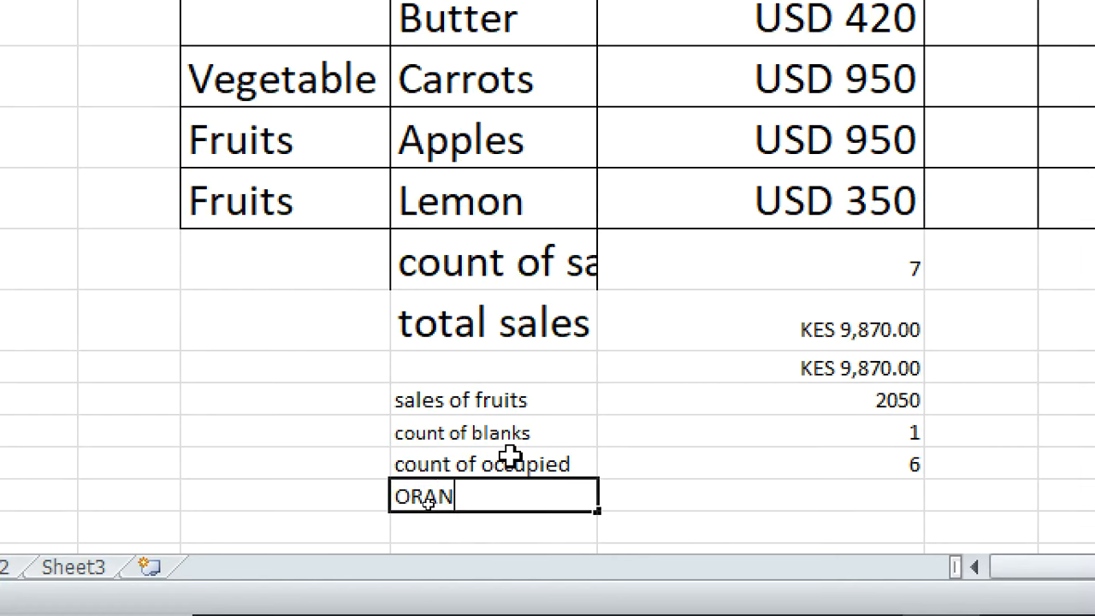
key(BackSpace)
key(BackSpace)
key(BackSpace)
key(BackSpace)
key(BackSpace)
key(BackSpace)
key(BackSpace)
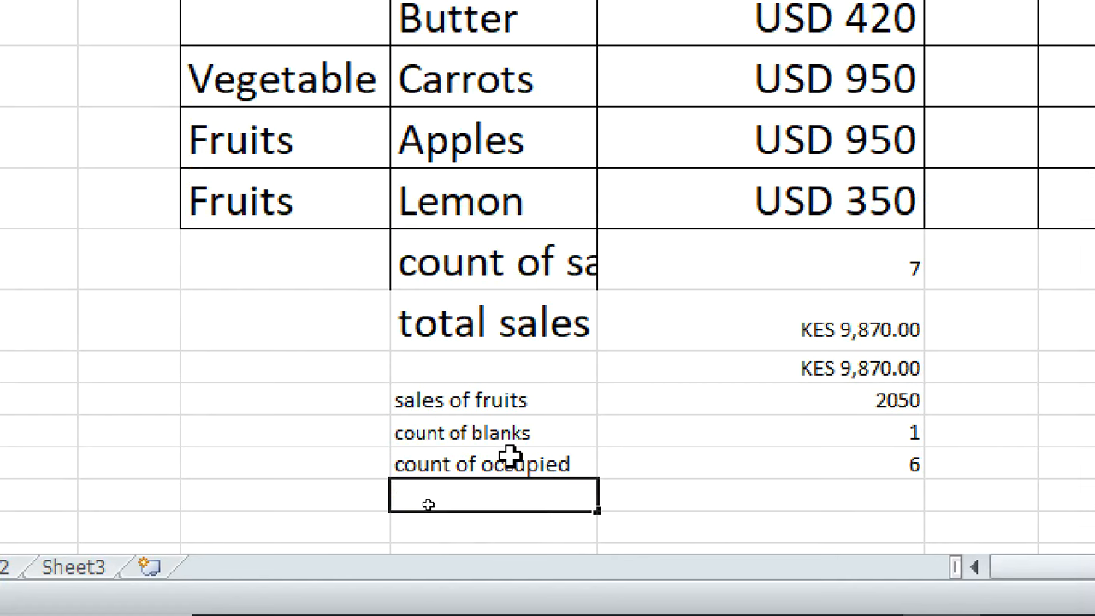
Label cell F15 "Sales of oranges" and count the matching foods in G15 with =countif(F2:F8,"Oranges")
text(Sales of oranges)
key(Tab)
text(=count)
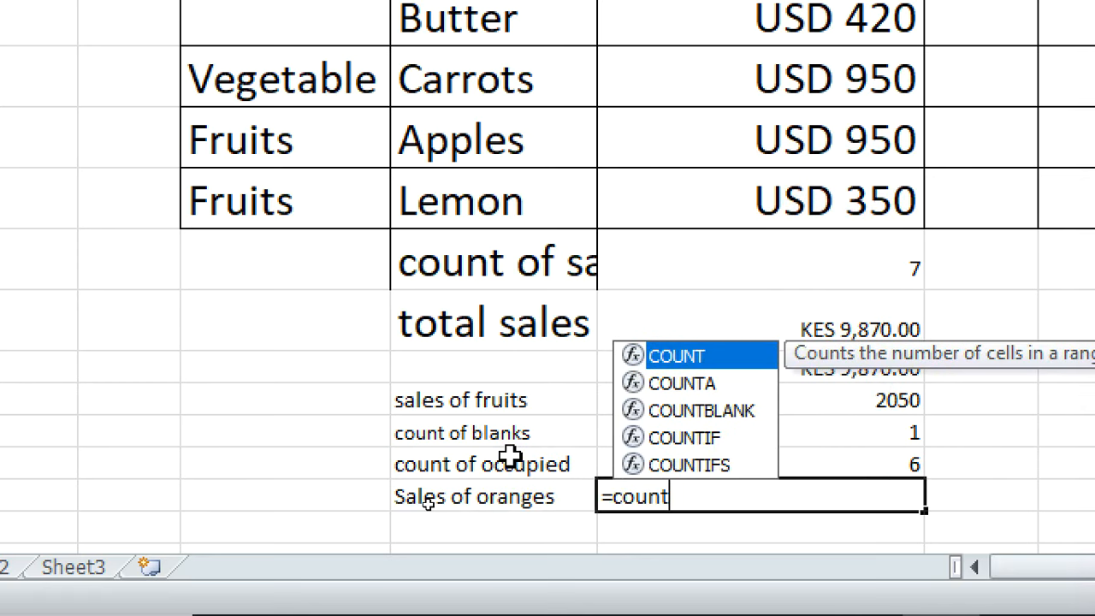
text(if()
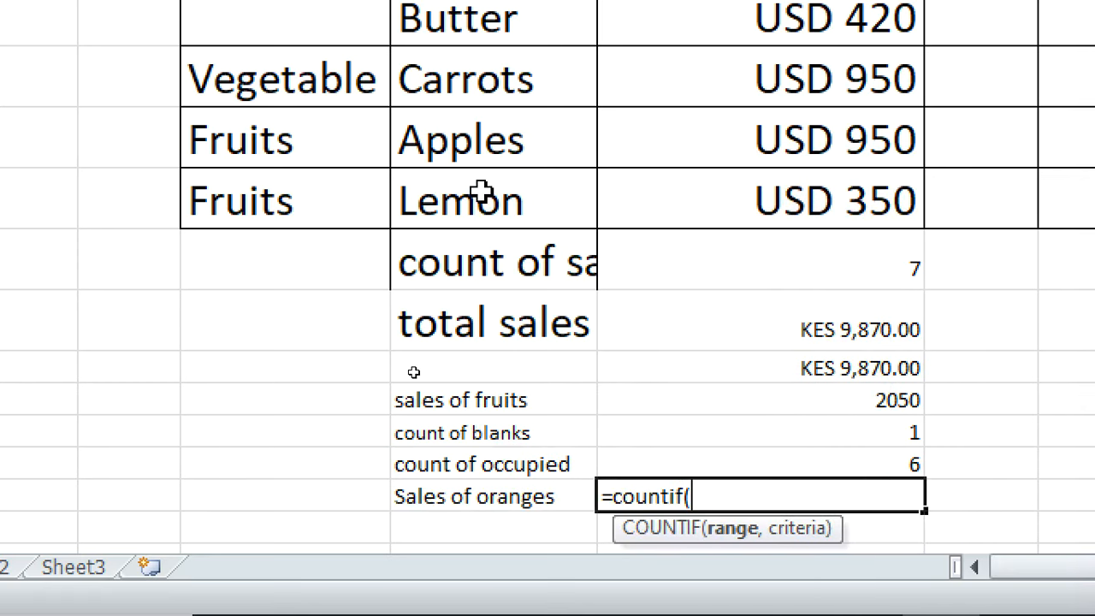
scroll(457, 68, up, 1)
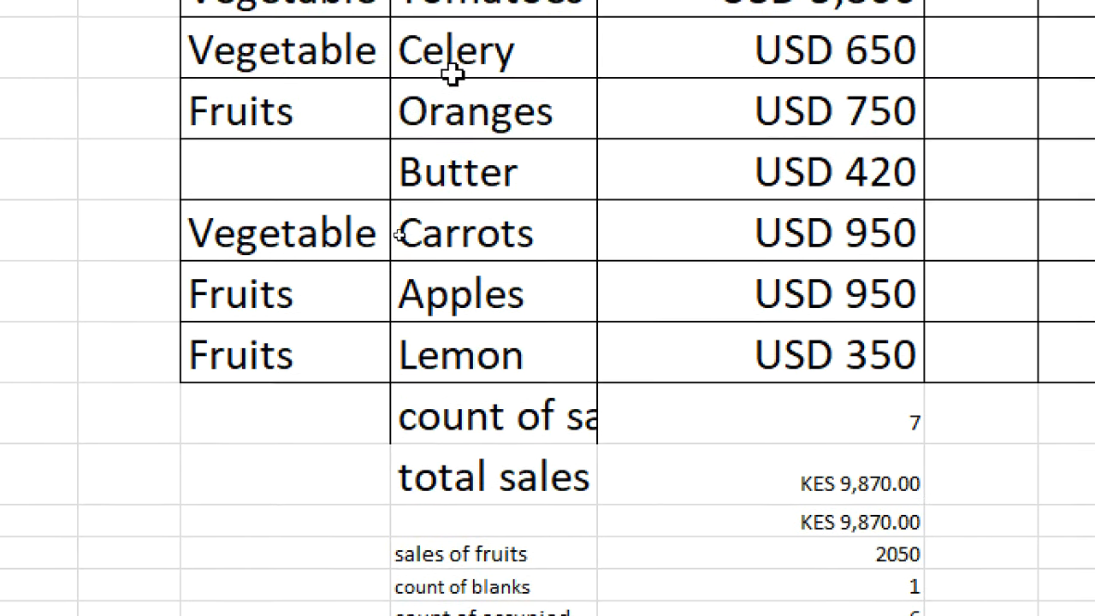
scroll(453, 75, up, 3)
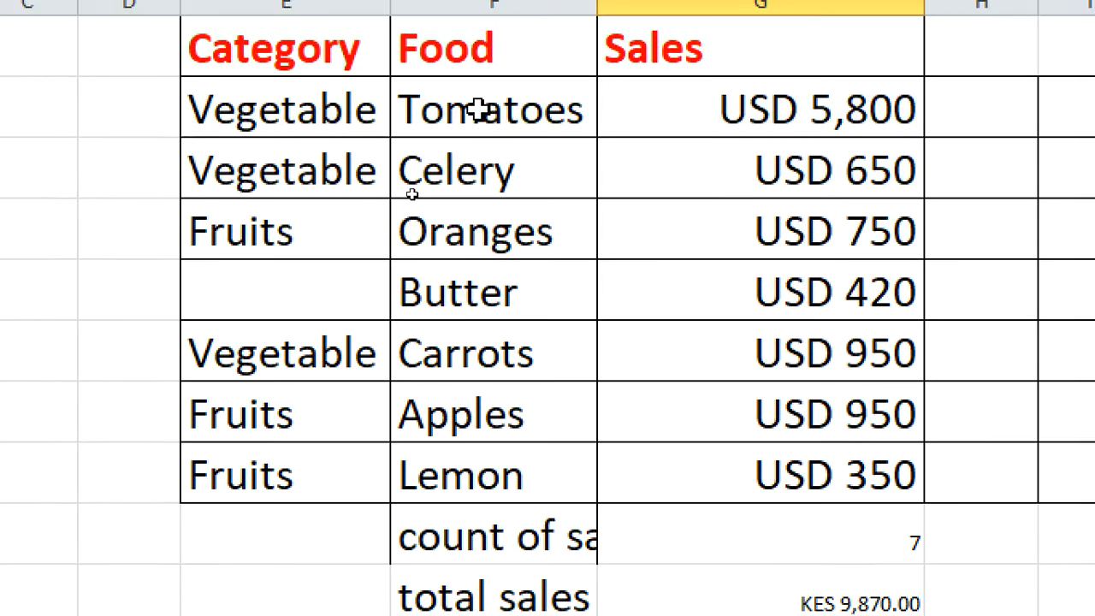
click(479, 109)
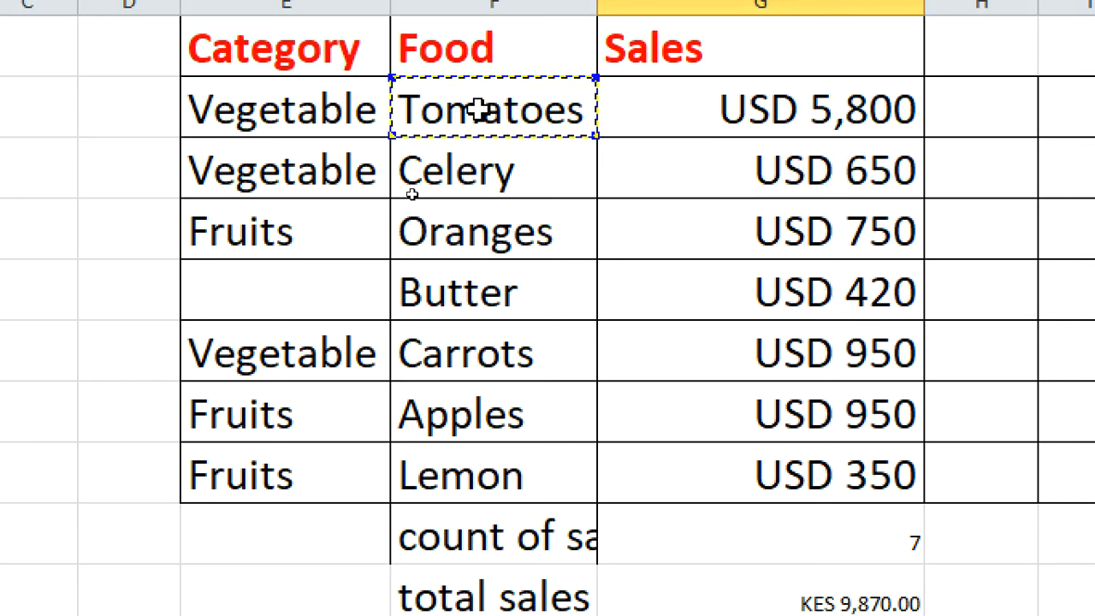
drag(480, 110, 487, 479)
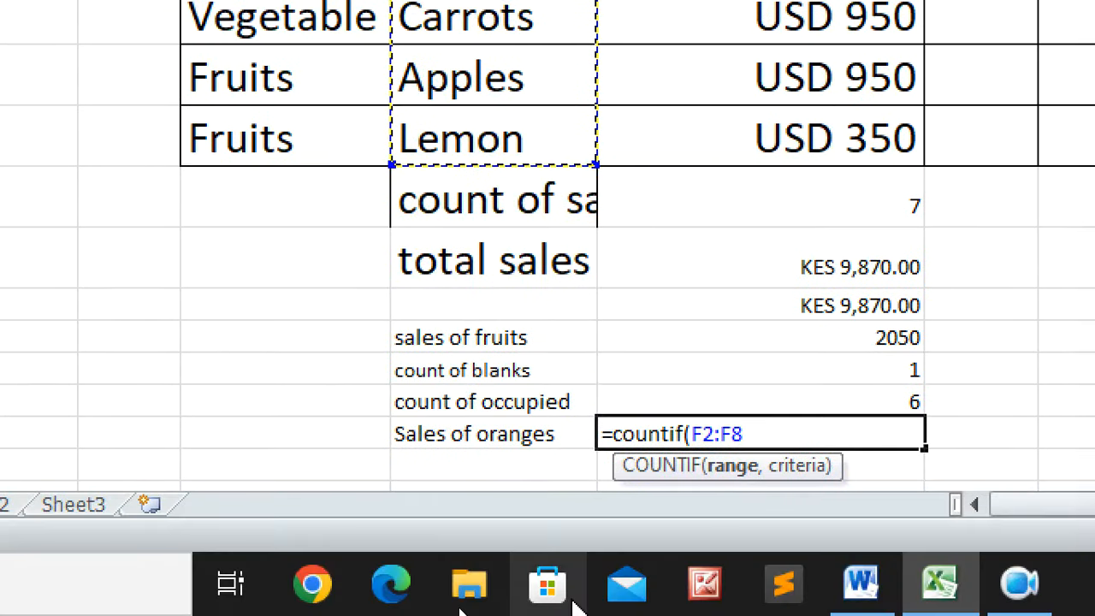
text(,)
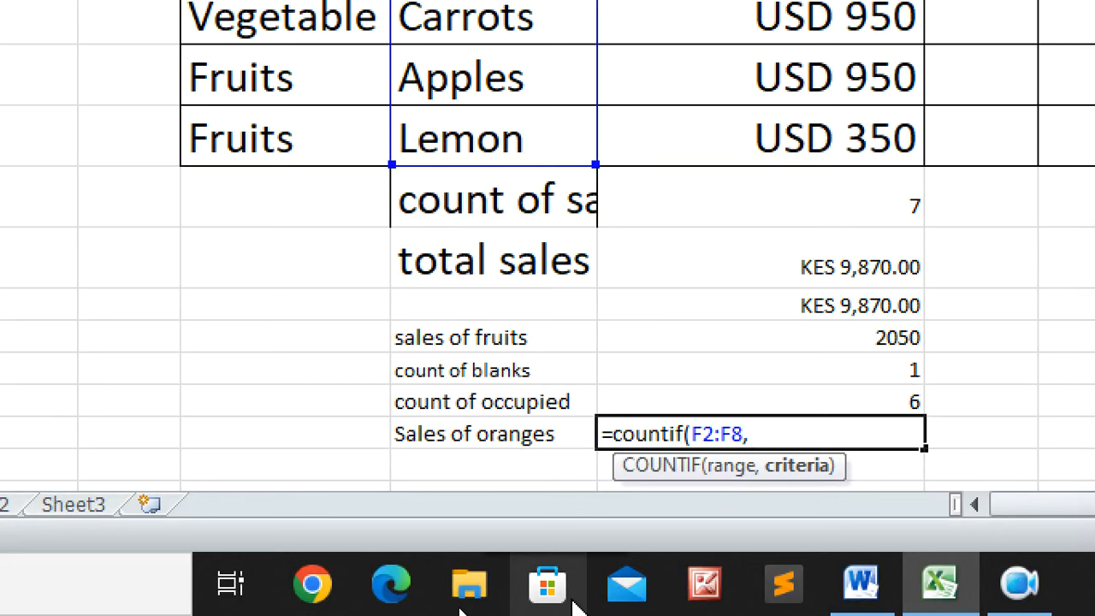
text("Oranges)
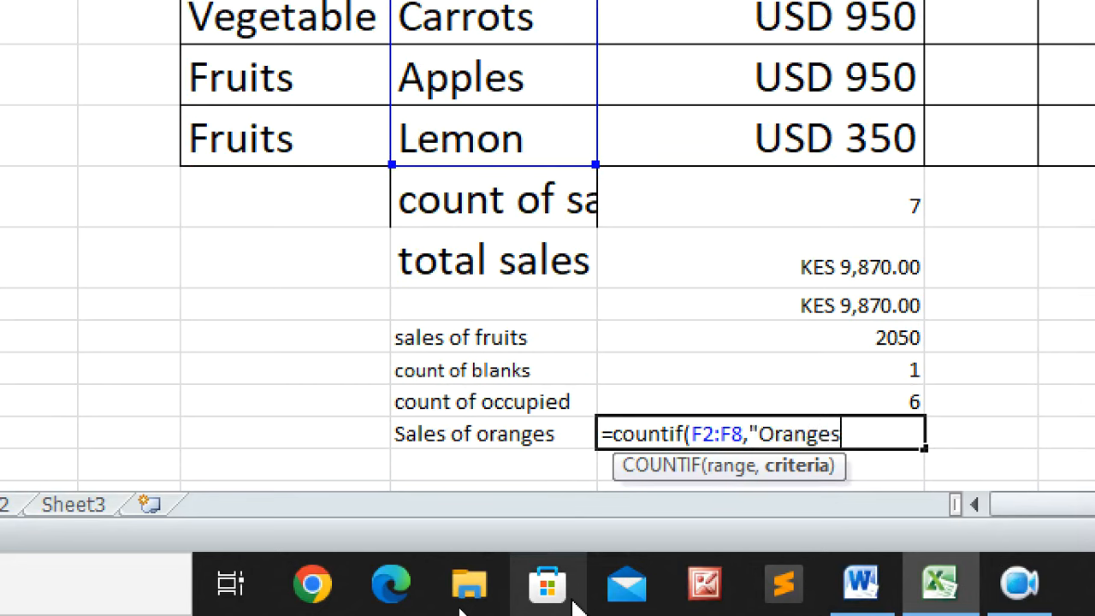
text("))
key(Return)
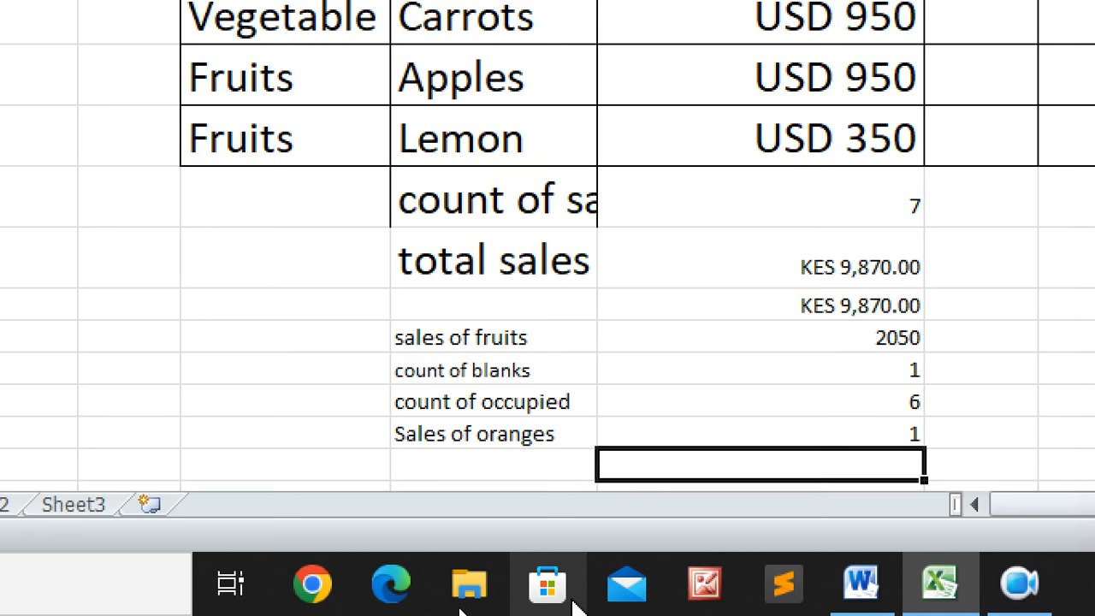
Change the label in cell F15 to read "Occurances of oranges" instead of sales
click(468, 438)
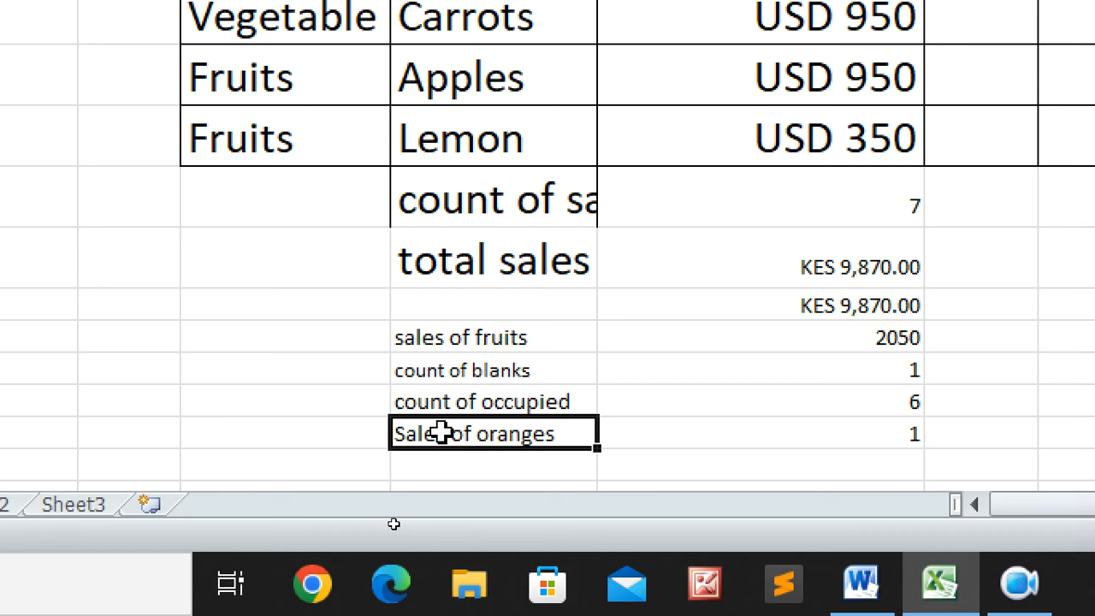
double_click(442, 433)
key(BackSpace)
key(BackSpace)
key(BackSpace)
key(BackSpace)
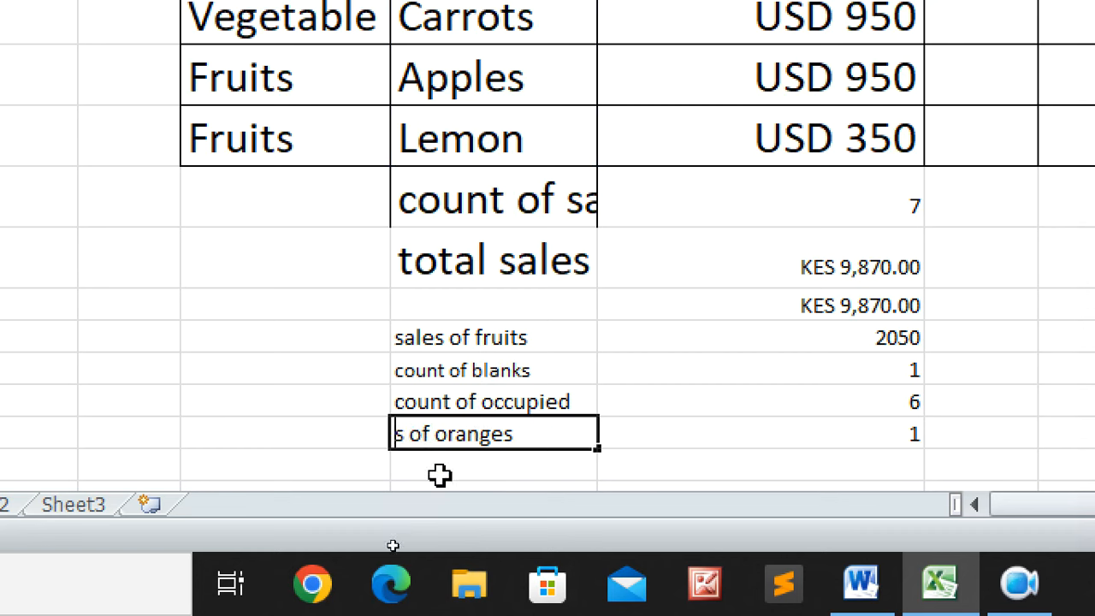
text(O)
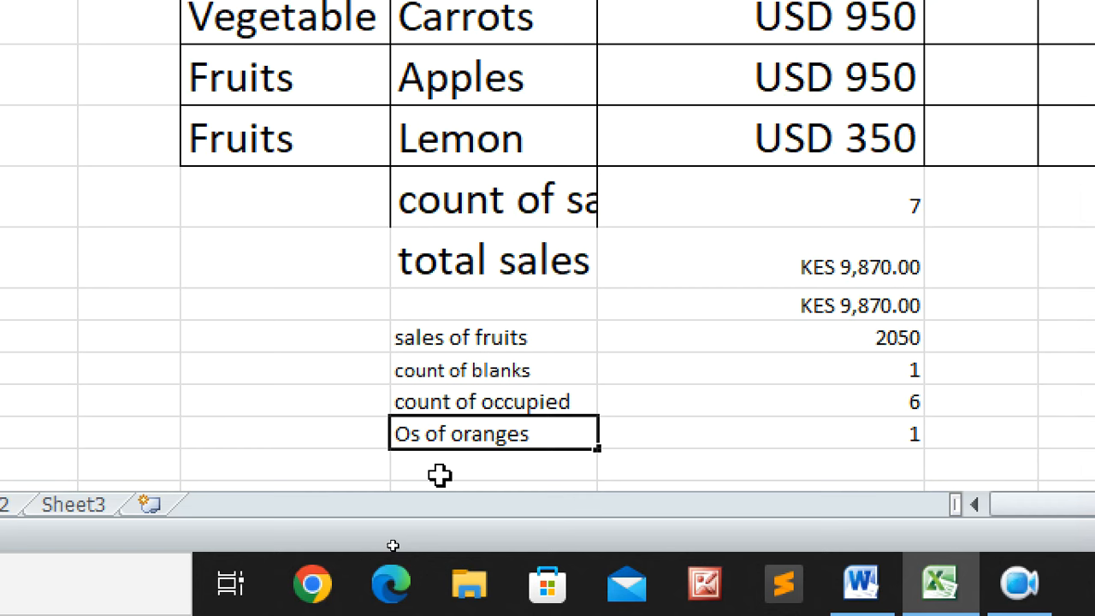
text(ccura)
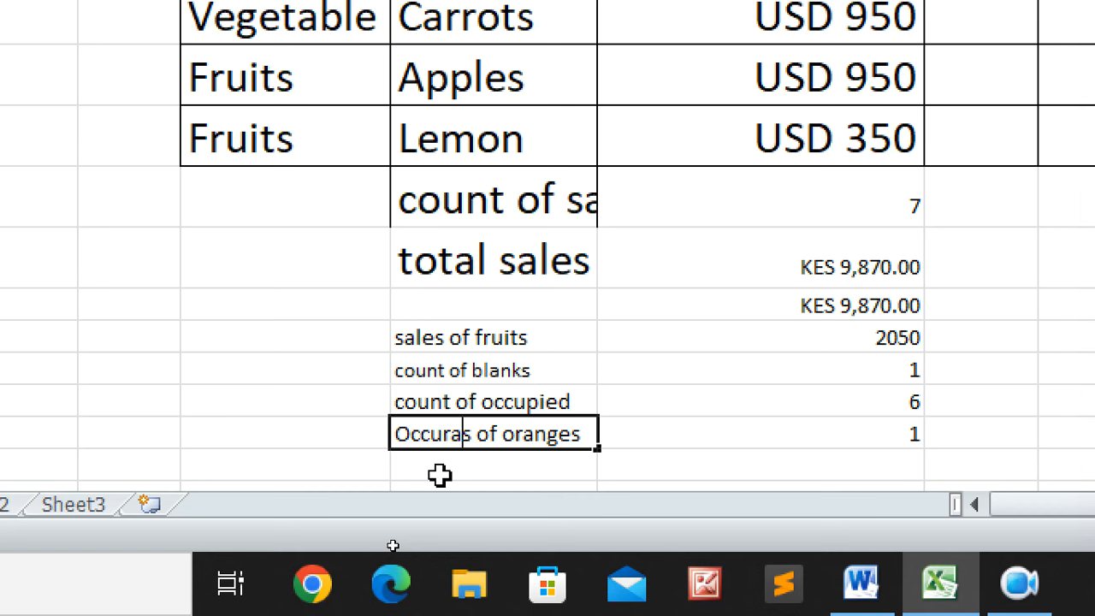
text(n)
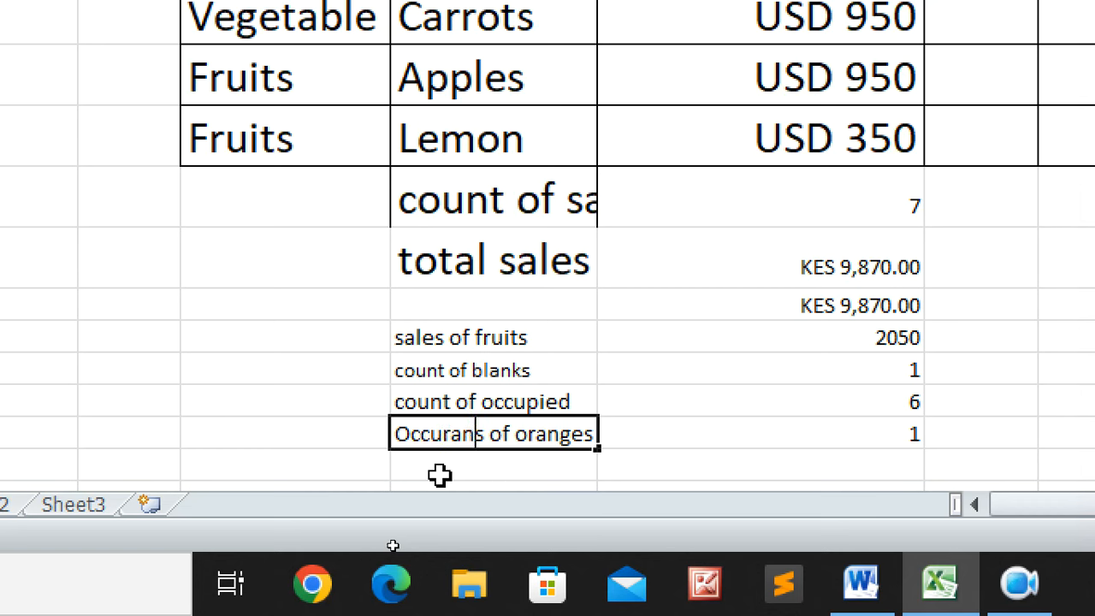
text(ces)
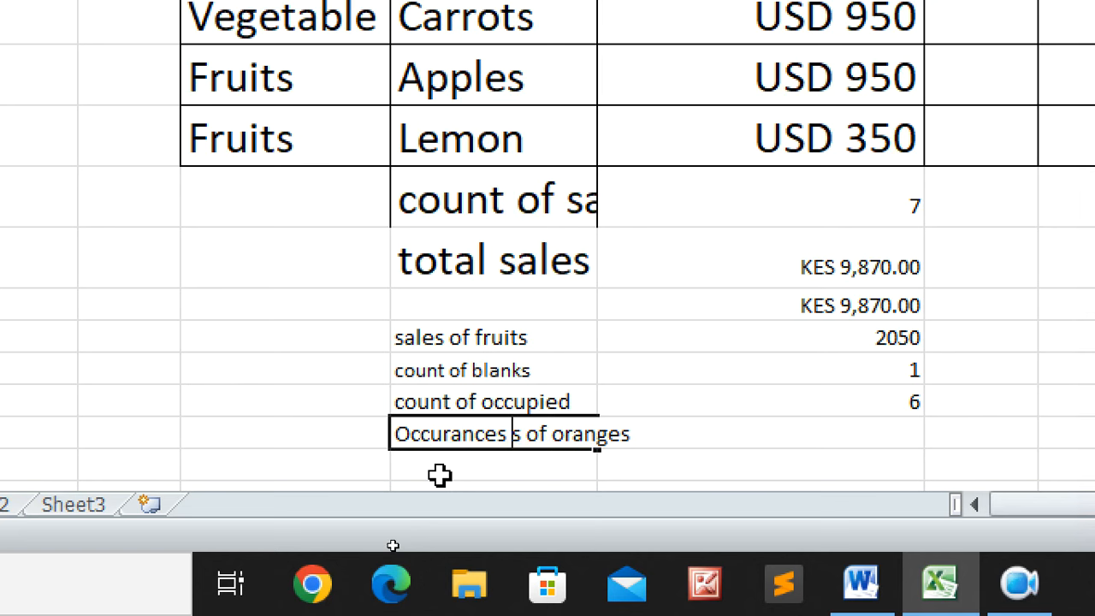
key(Delete)
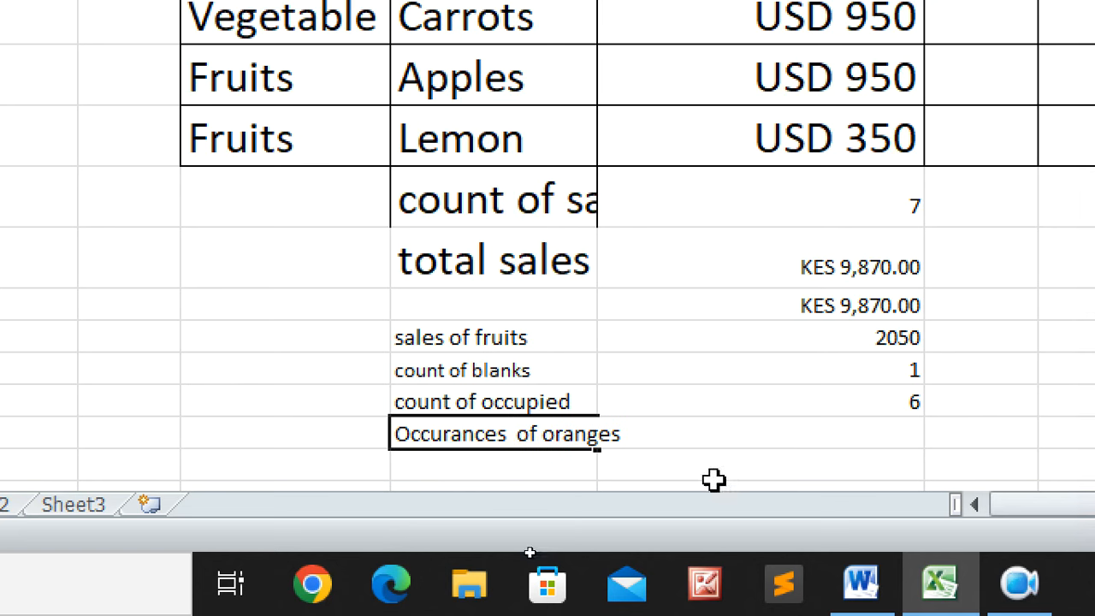
click(675, 452)
click(870, 433)
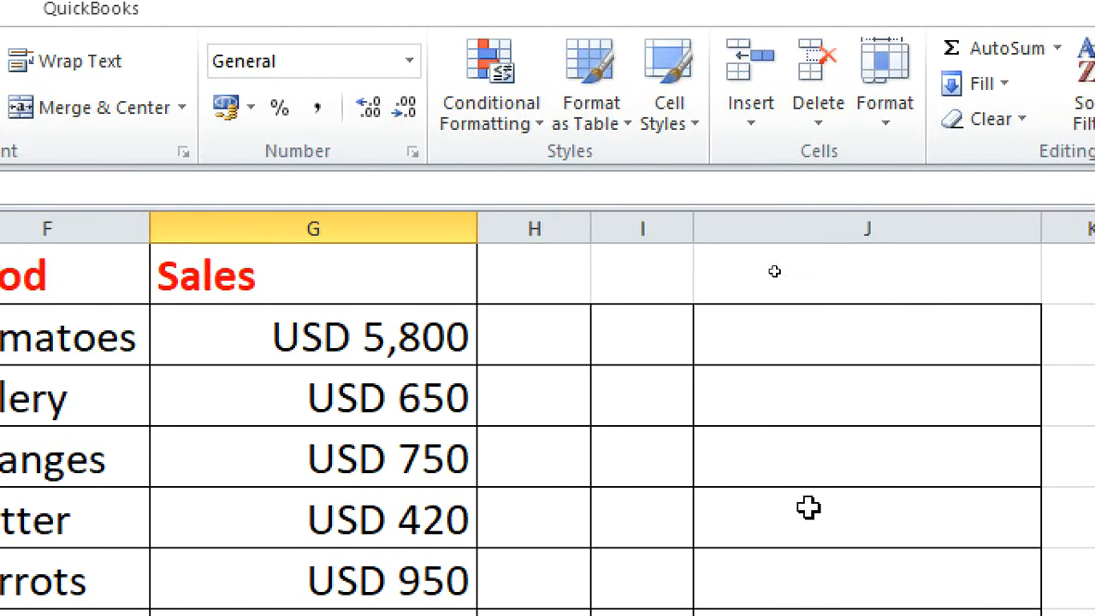
Add the column header "VAT" in cell H1, next to the Sales header
click(534, 279)
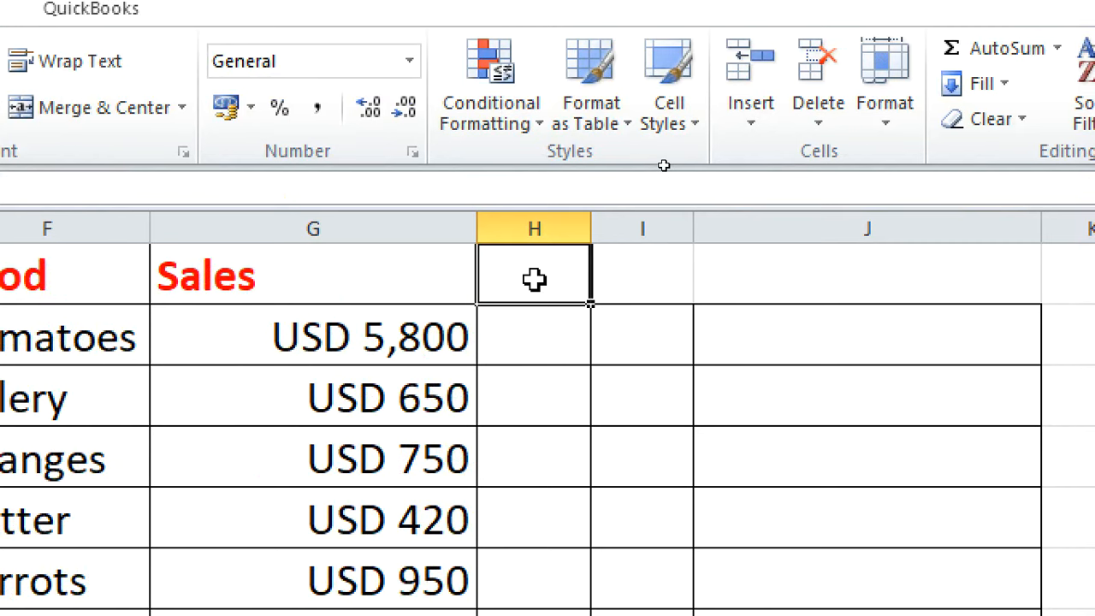
text(vA)
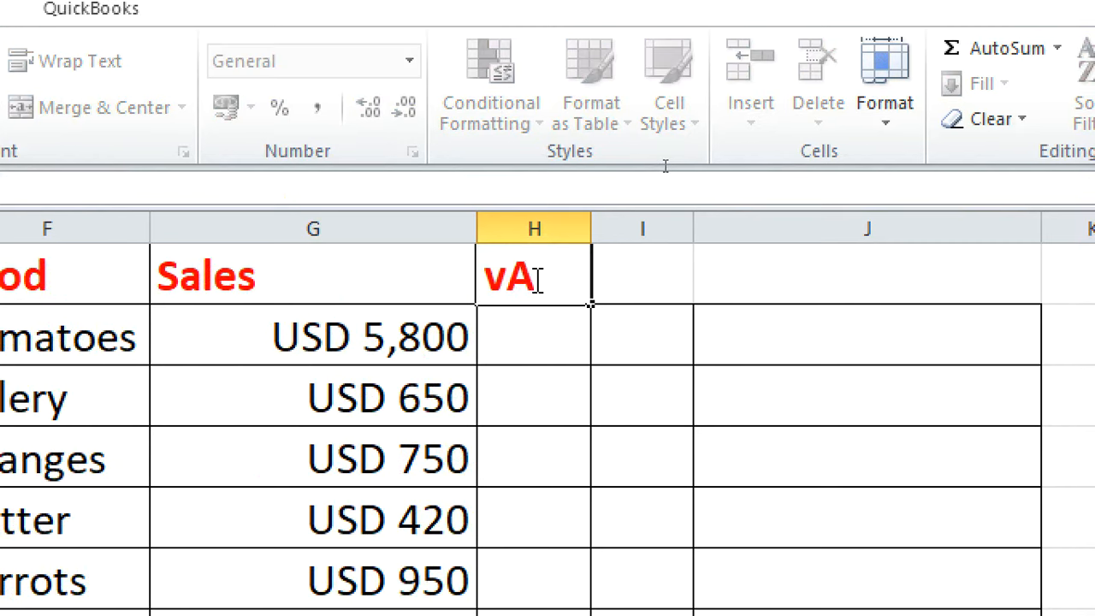
text(T)
key(ctrl+Return)
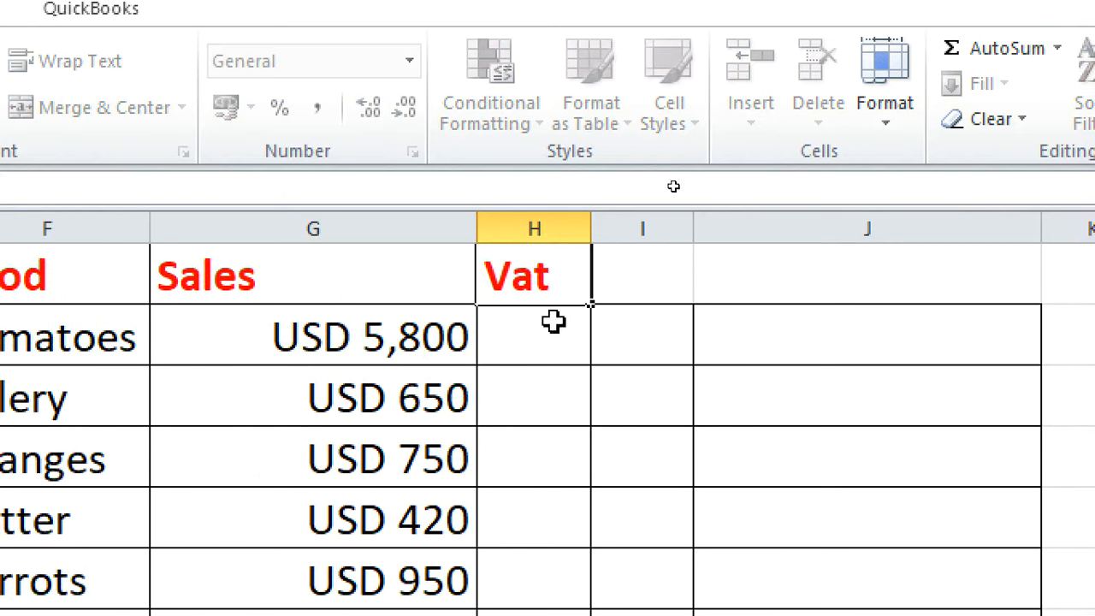
double_click(557, 281)
key(BackSpace)
key(BackSpace)
text(A)
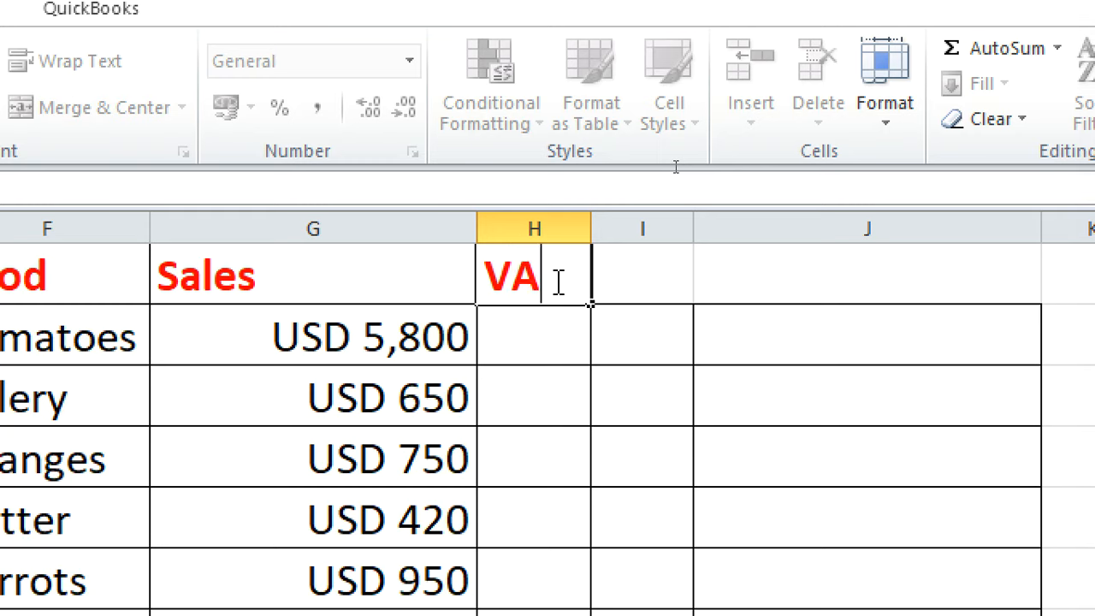
text(T)
click(918, 274)
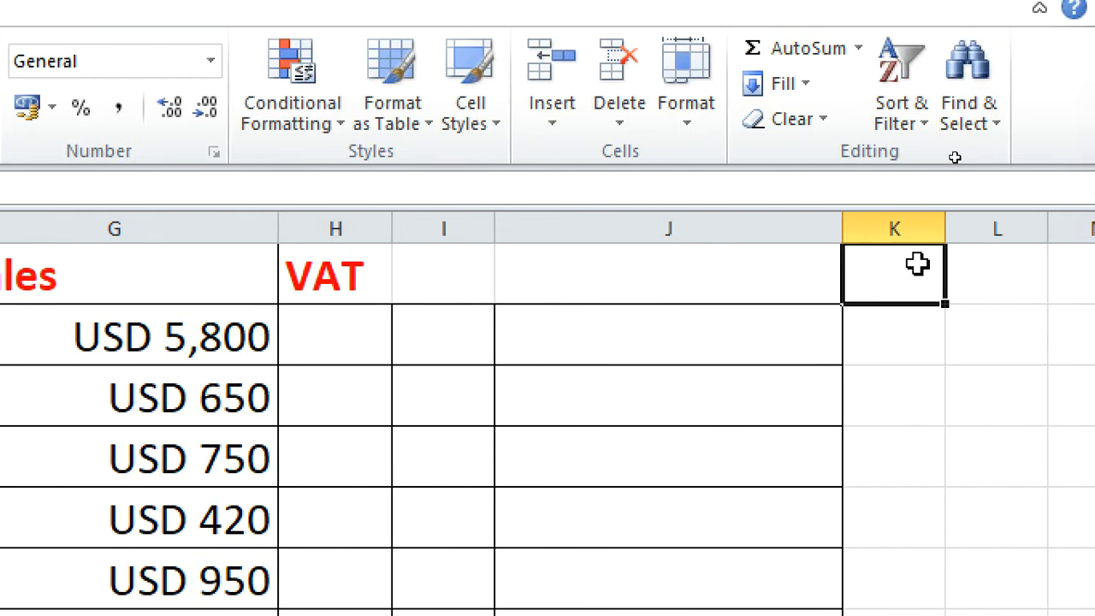
text(=)
key(ctrl+Right)
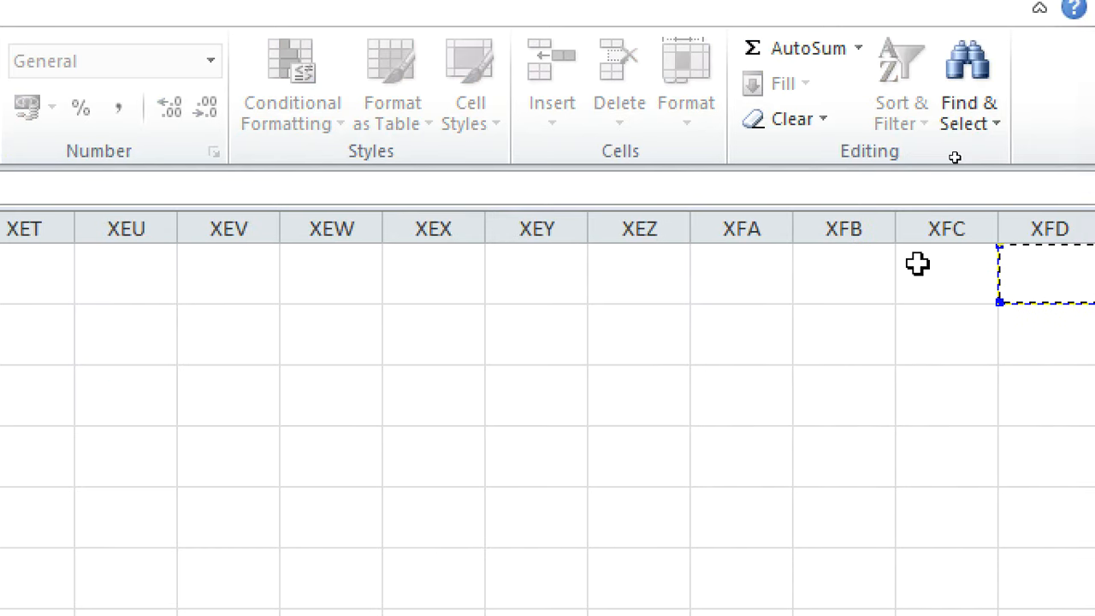
text(*)
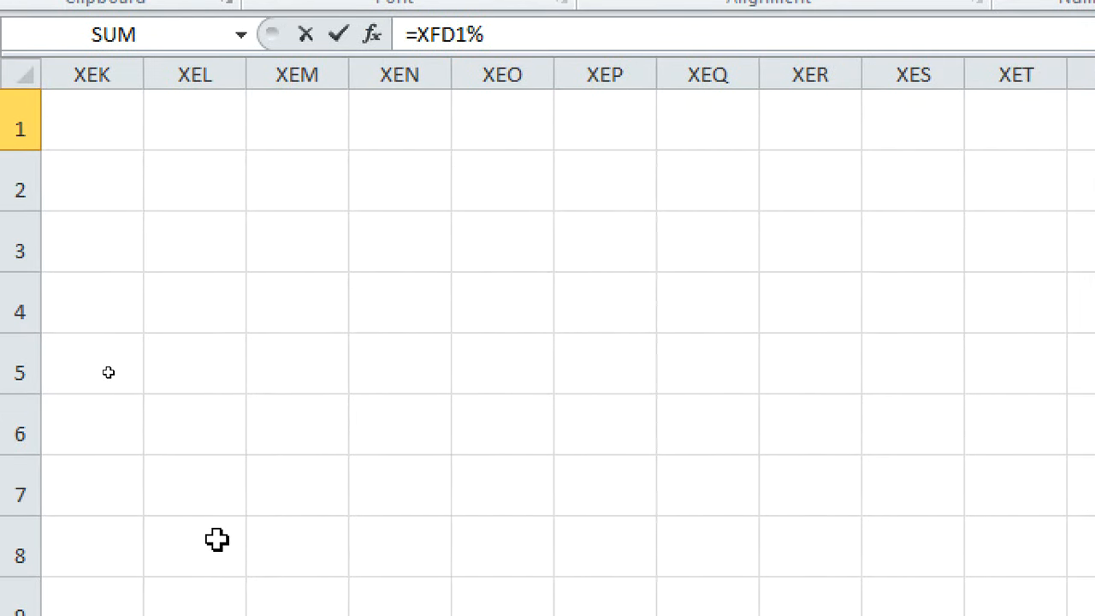
key(F5)
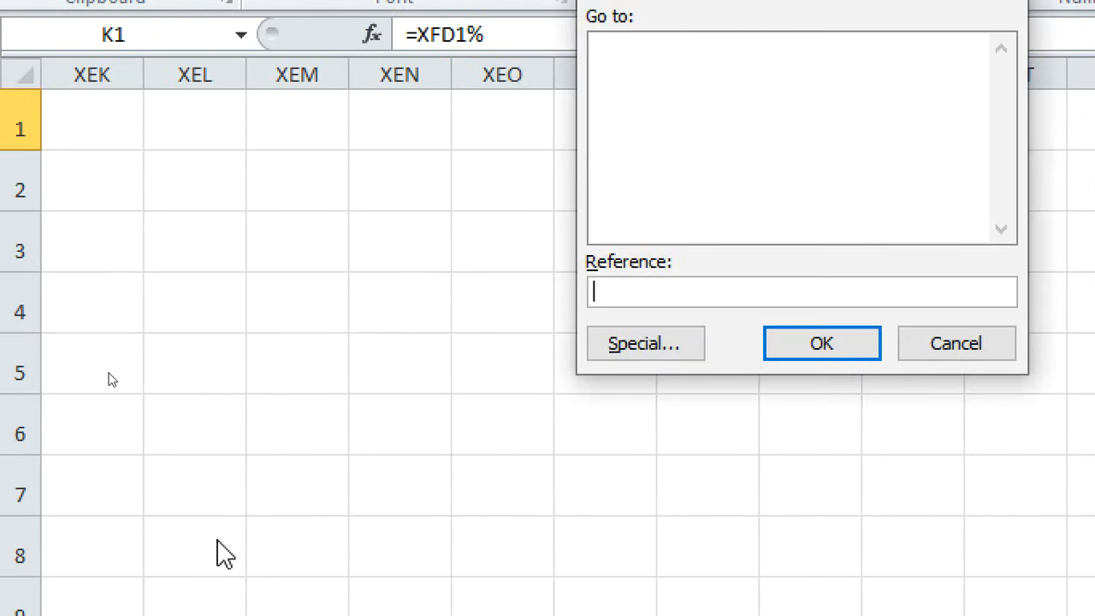
text(A)
key(Return)
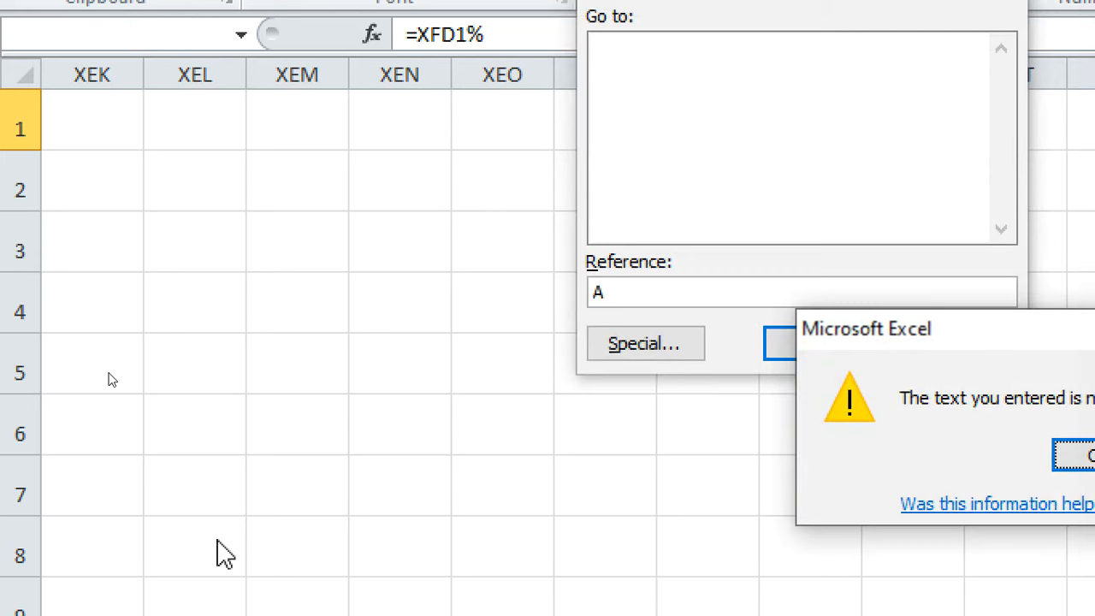
key(Return)
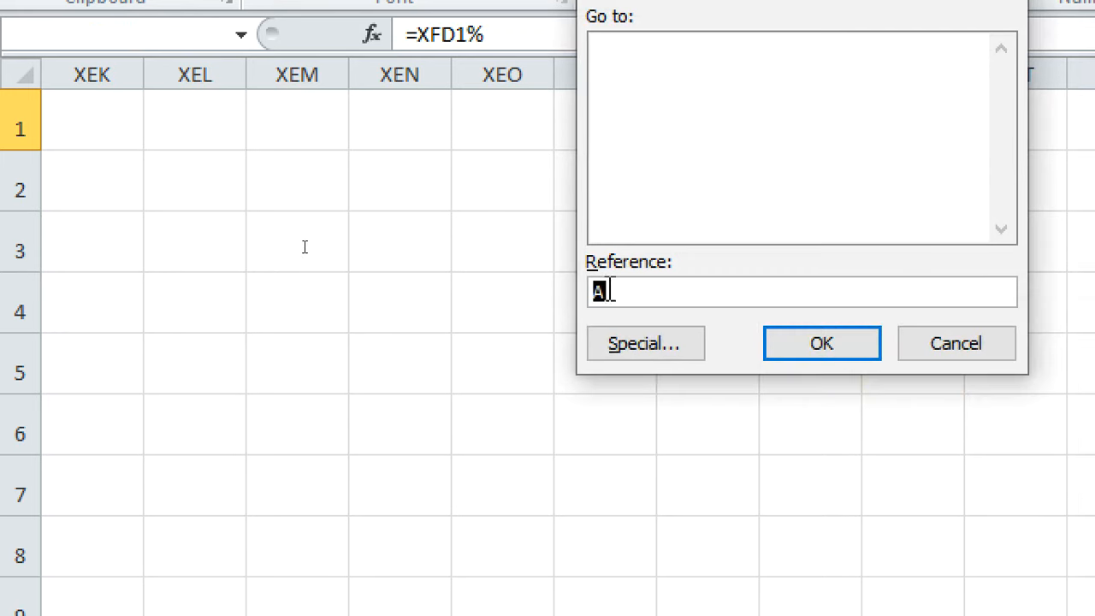
click(684, 290)
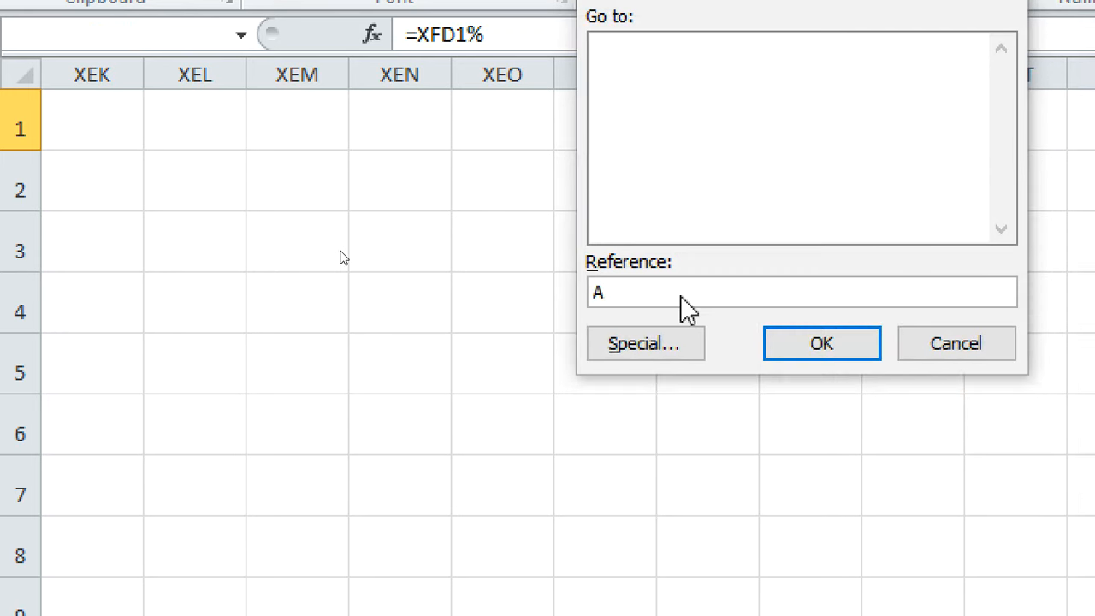
key(Return)
click(1079, 456)
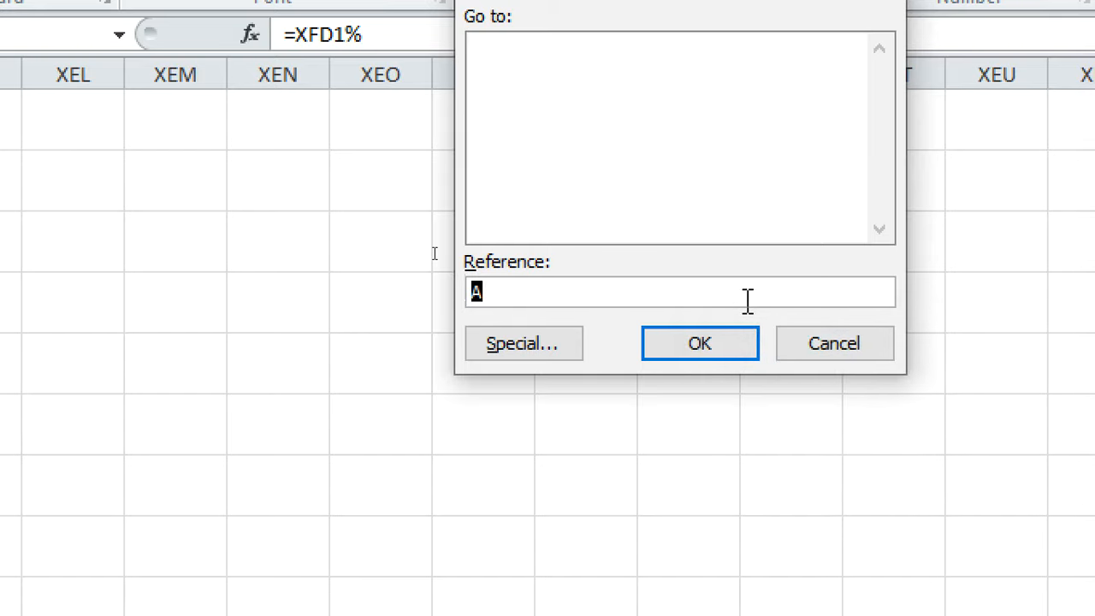
click(867, 298)
text(1)
key(Return)
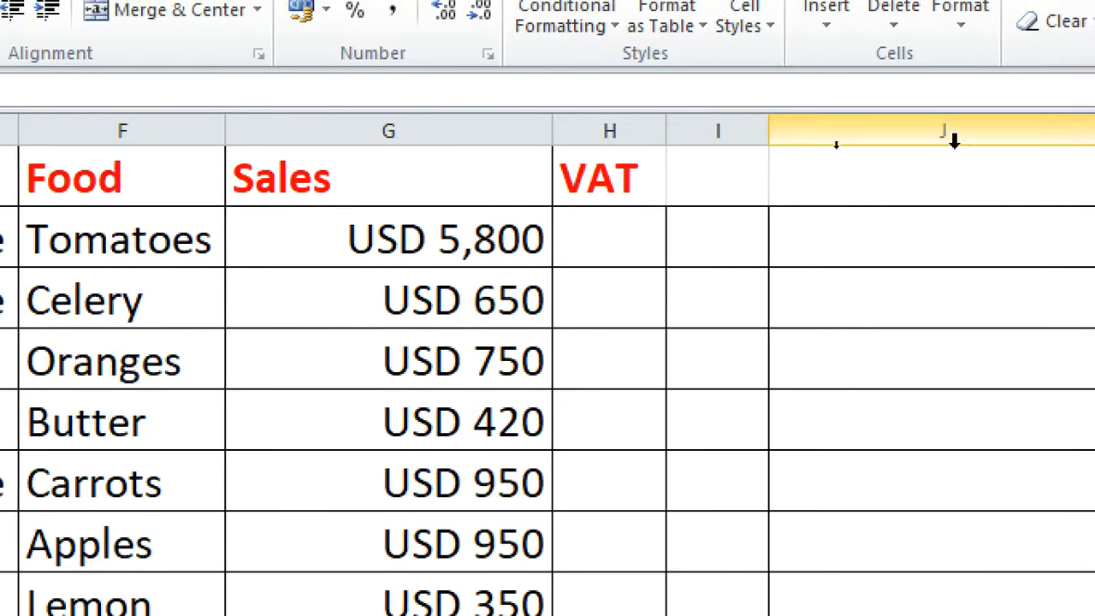
Enter the VAT rate in cell K1 as =16%
click(892, 179)
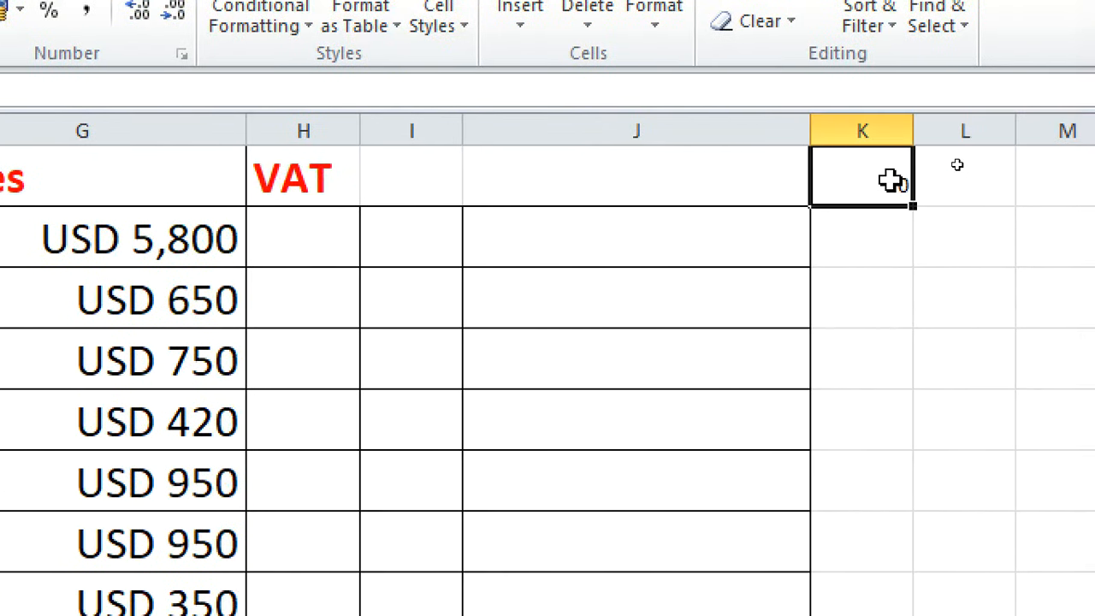
text(=1)
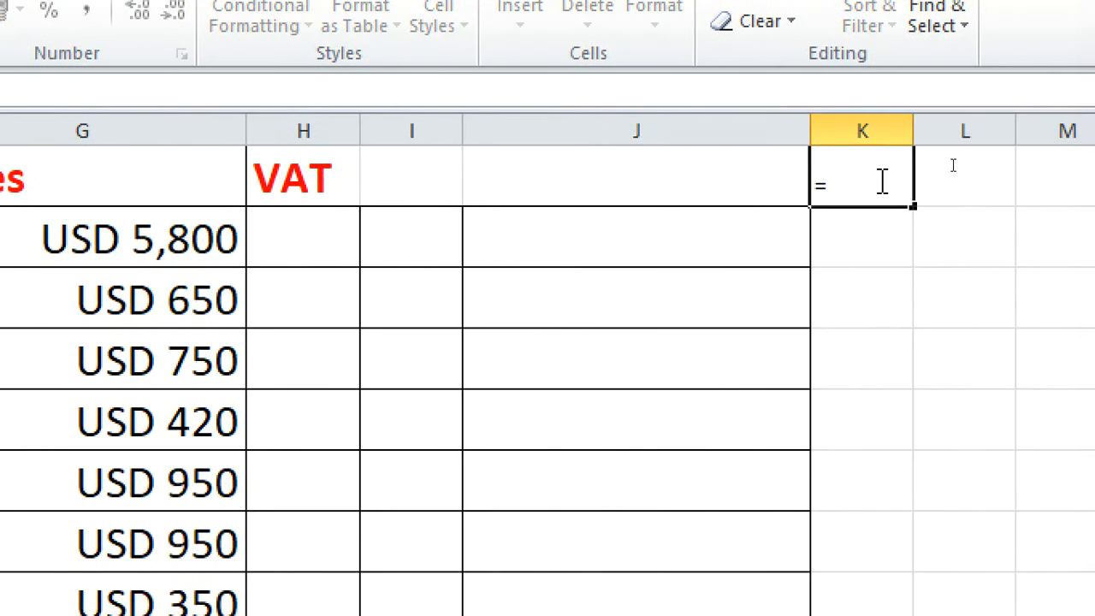
text(6%)
key(Return)
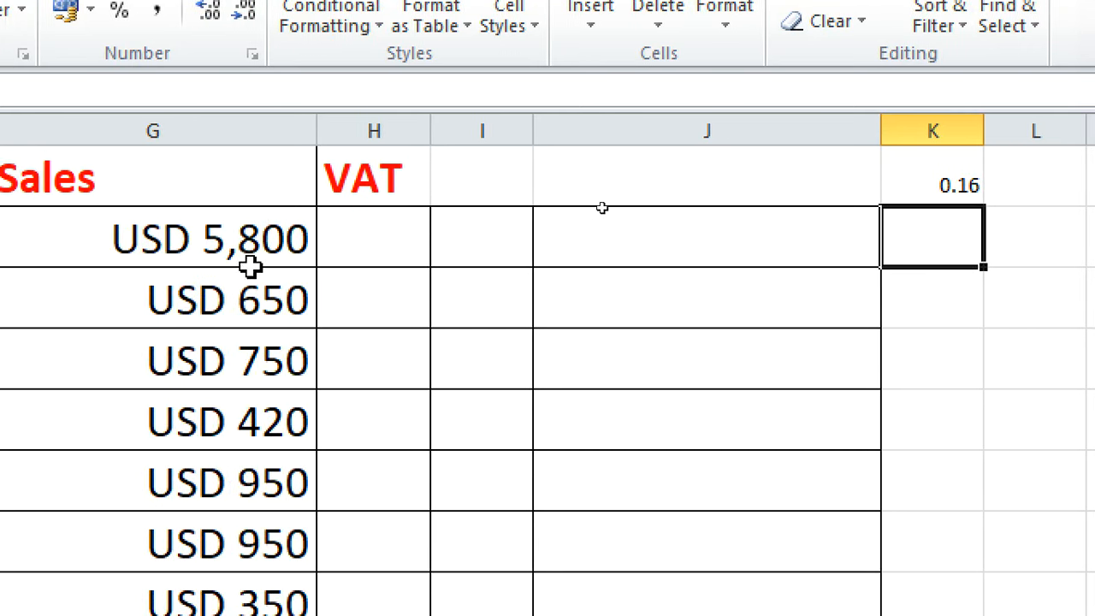
Calculate the VAT for Tomatoes in cell H2 with =$K$1*G2, using an absolute reference to the rate cell
click(374, 250)
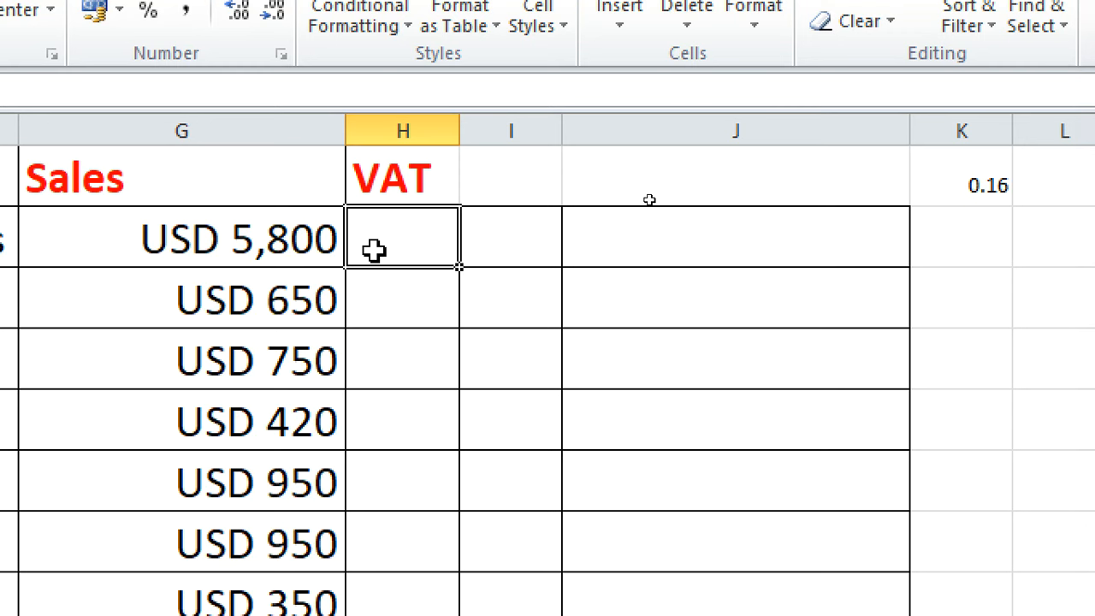
click(951, 181)
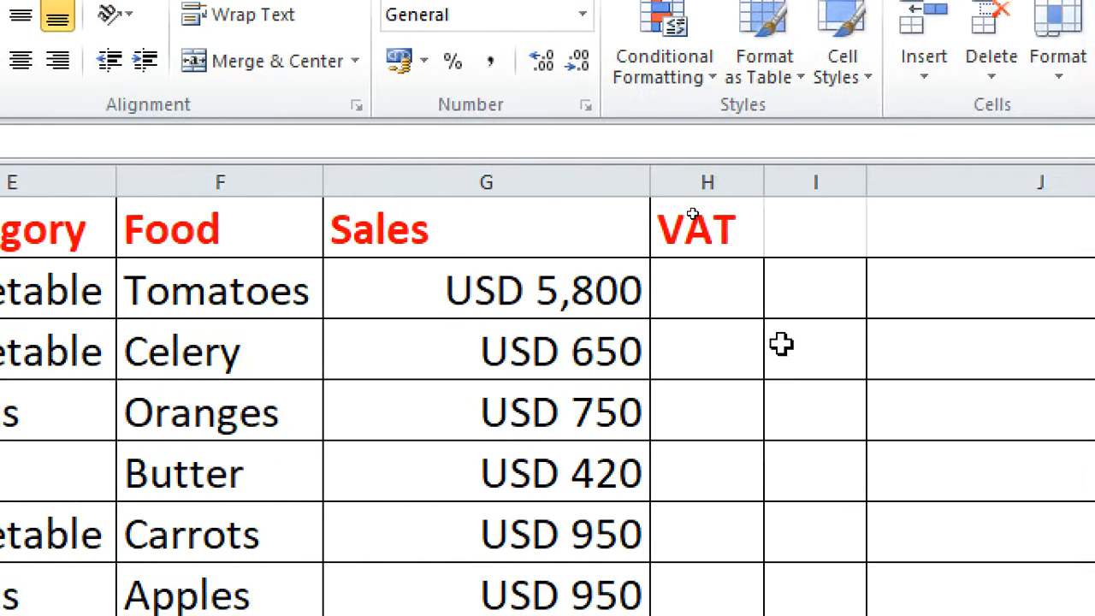
click(735, 298)
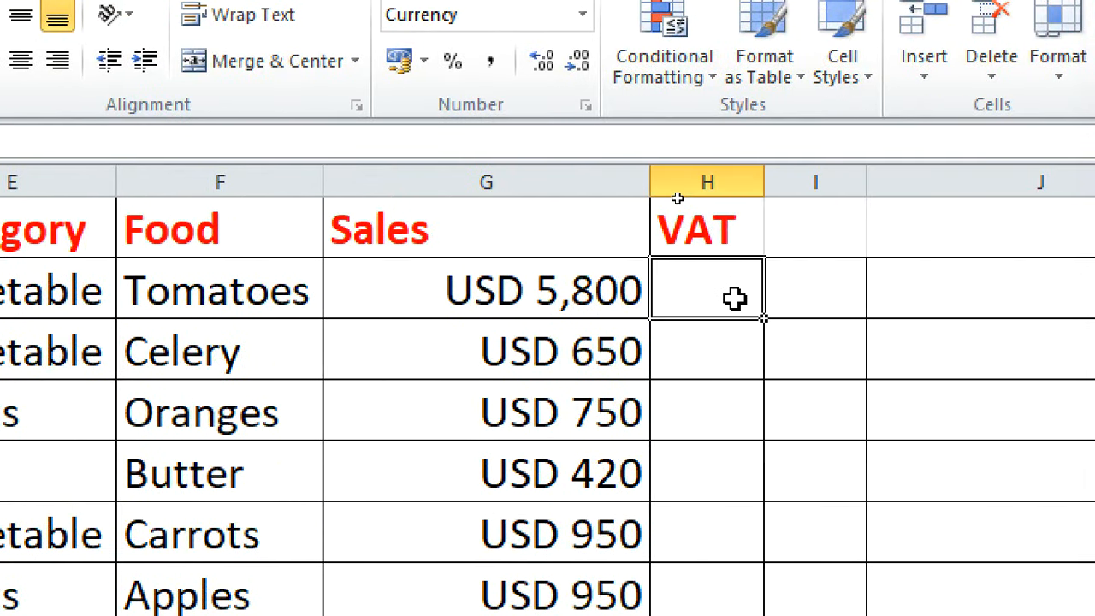
text(=)
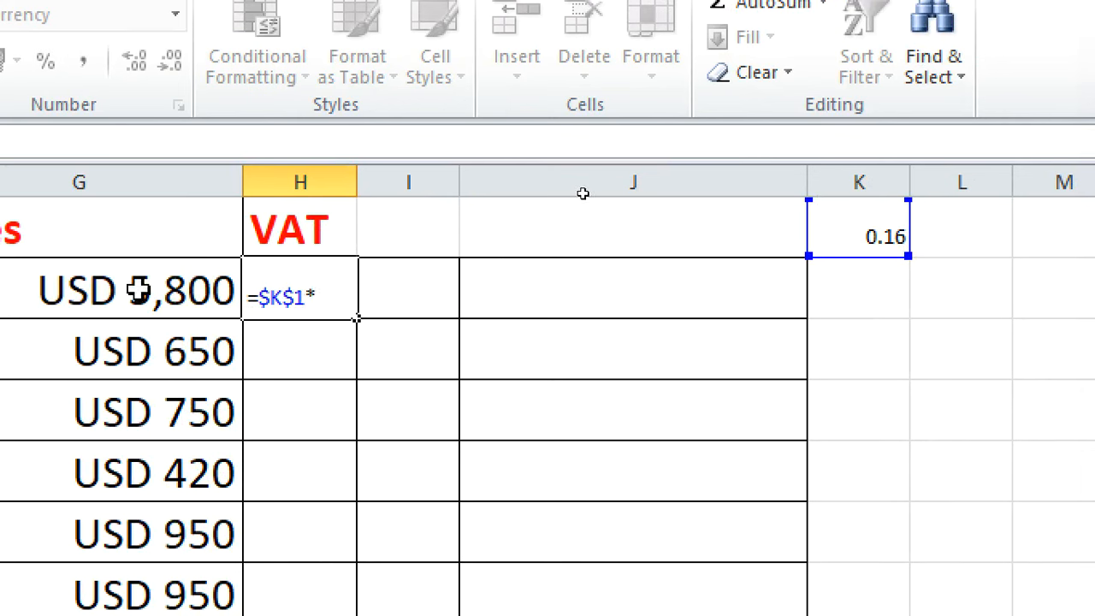
click(137, 291)
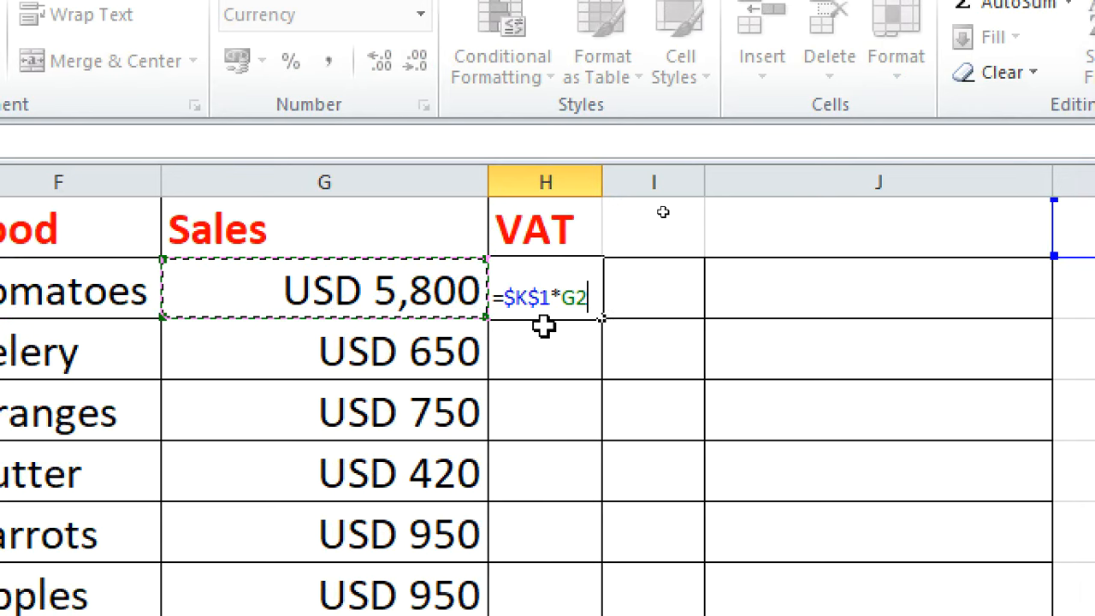
key(Return)
Fill the VAT formula from H2 down the remaining food rows of the table
click(545, 295)
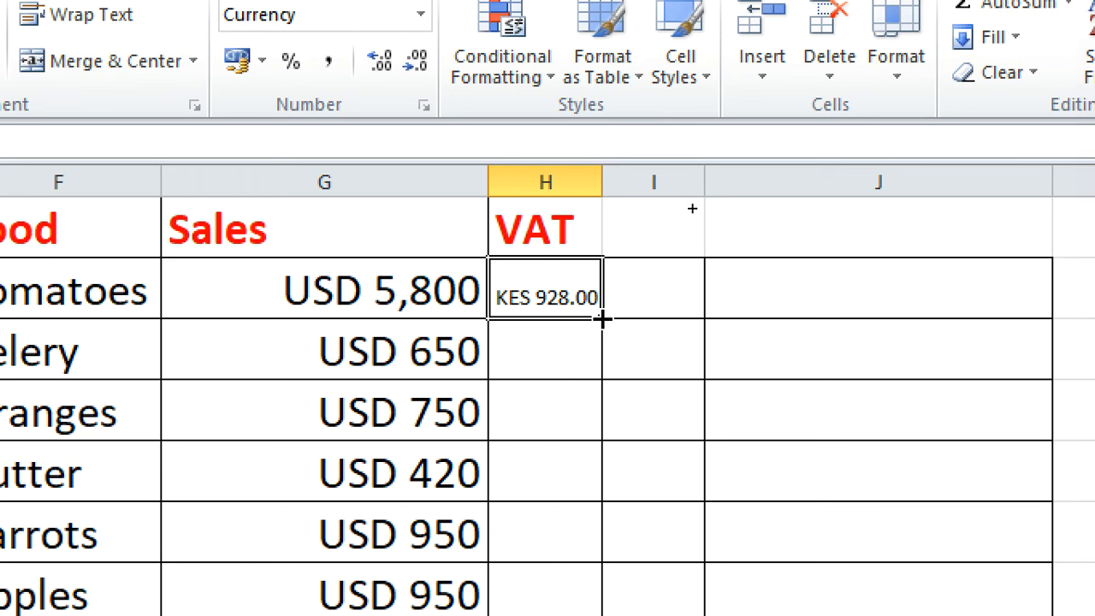
drag(602, 318, 611, 615)
drag(611, 540, 608, 528)
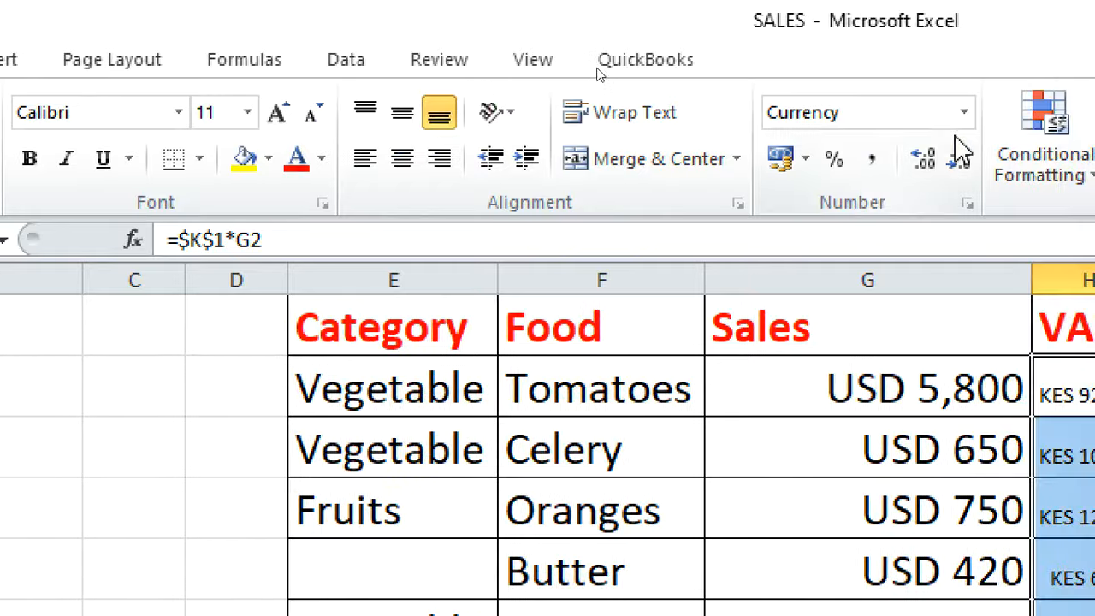
Format the VAT amounts in column H as Currency with the USD symbol and 0 decimal places
click(964, 113)
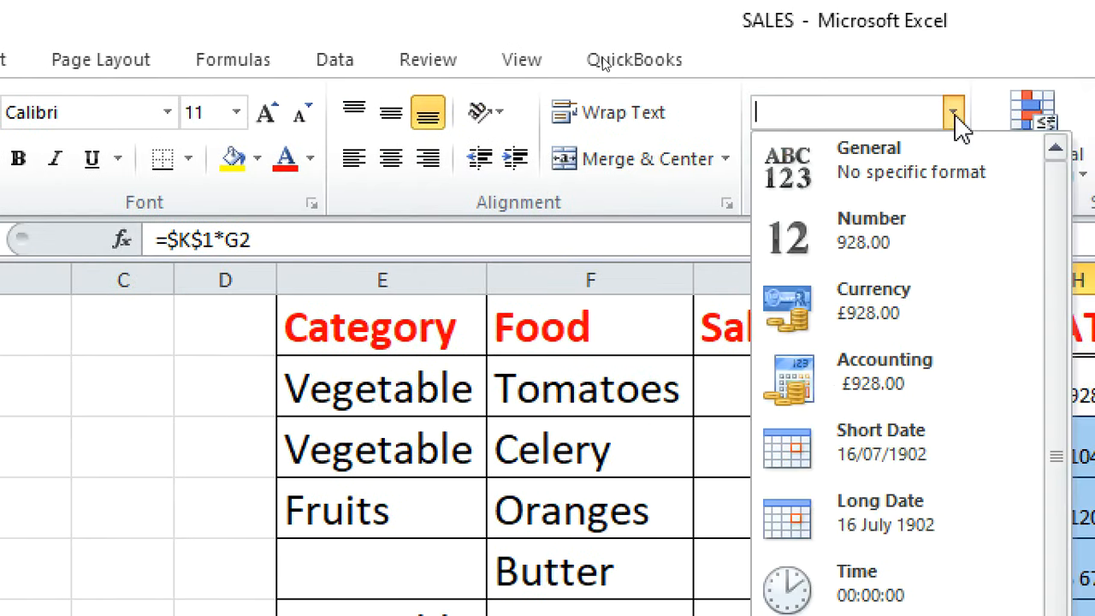
click(945, 55)
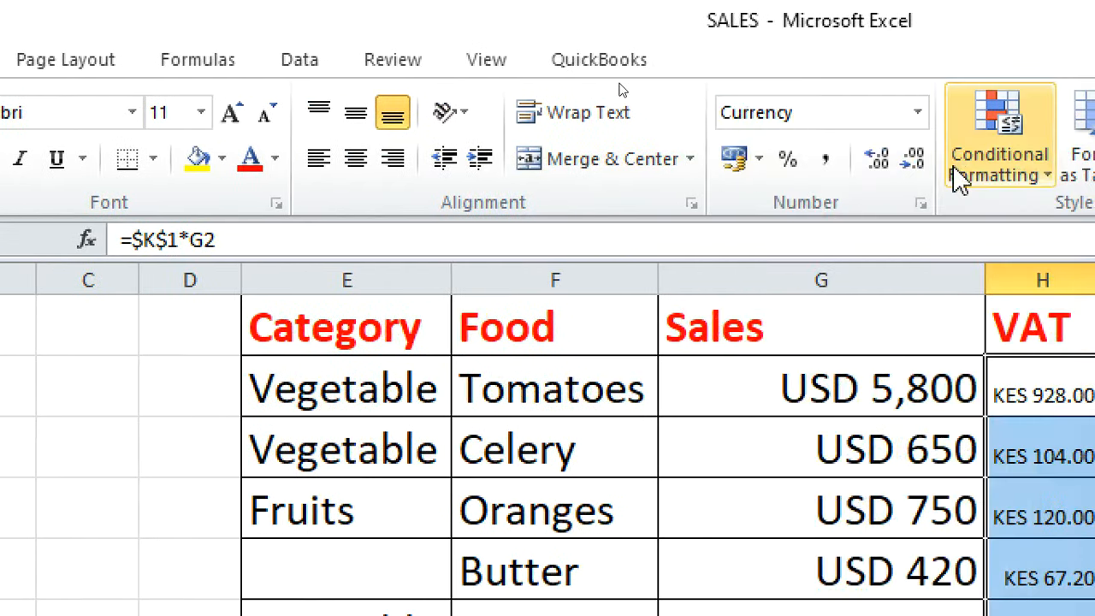
click(921, 203)
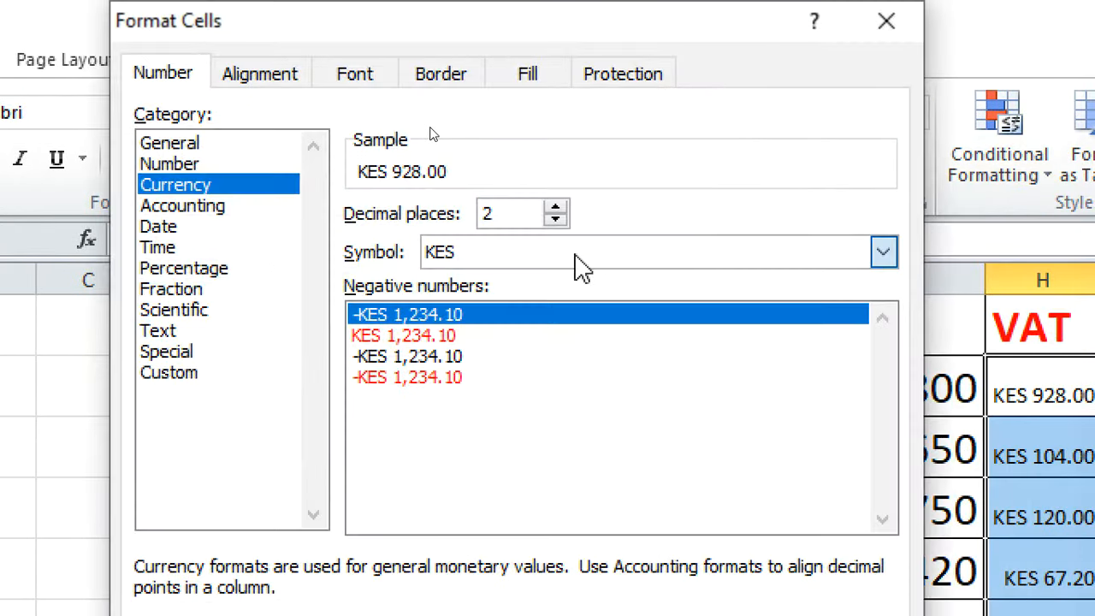
click(578, 256)
key(u)
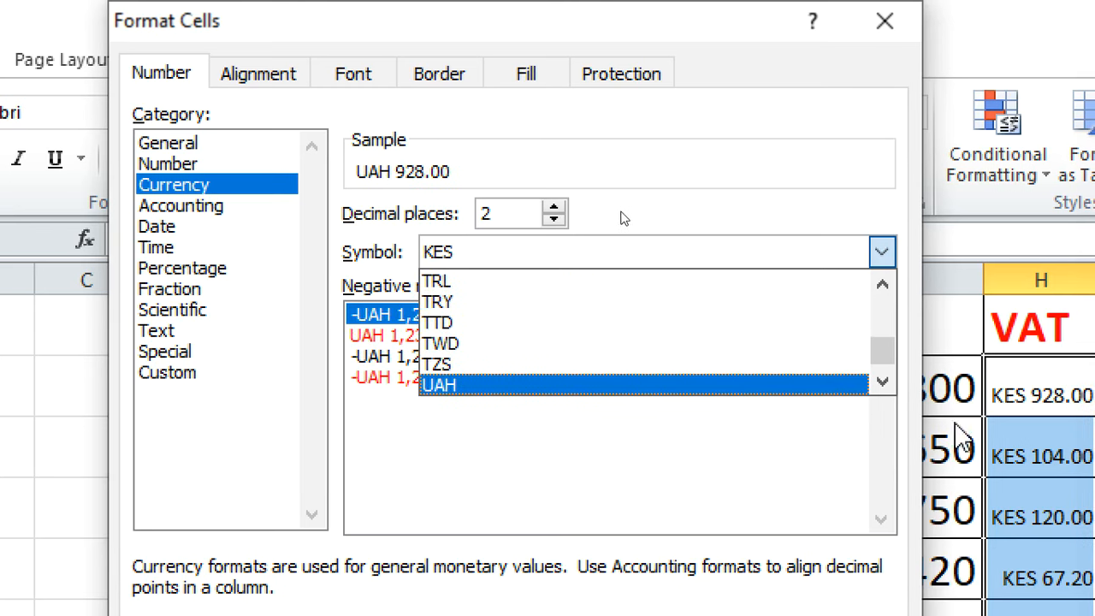
click(884, 382)
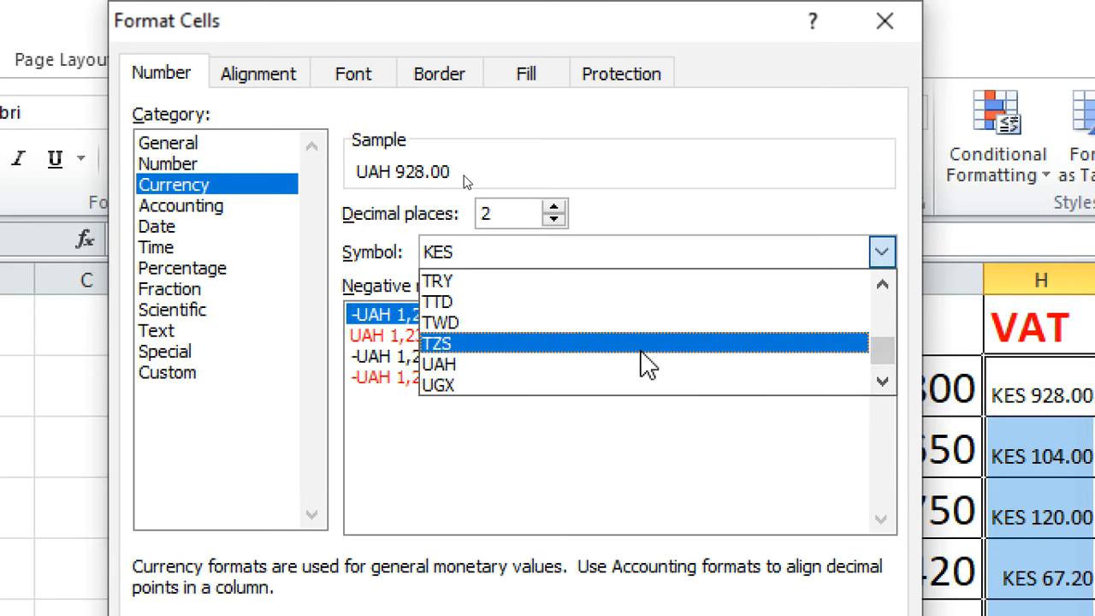
click(886, 382)
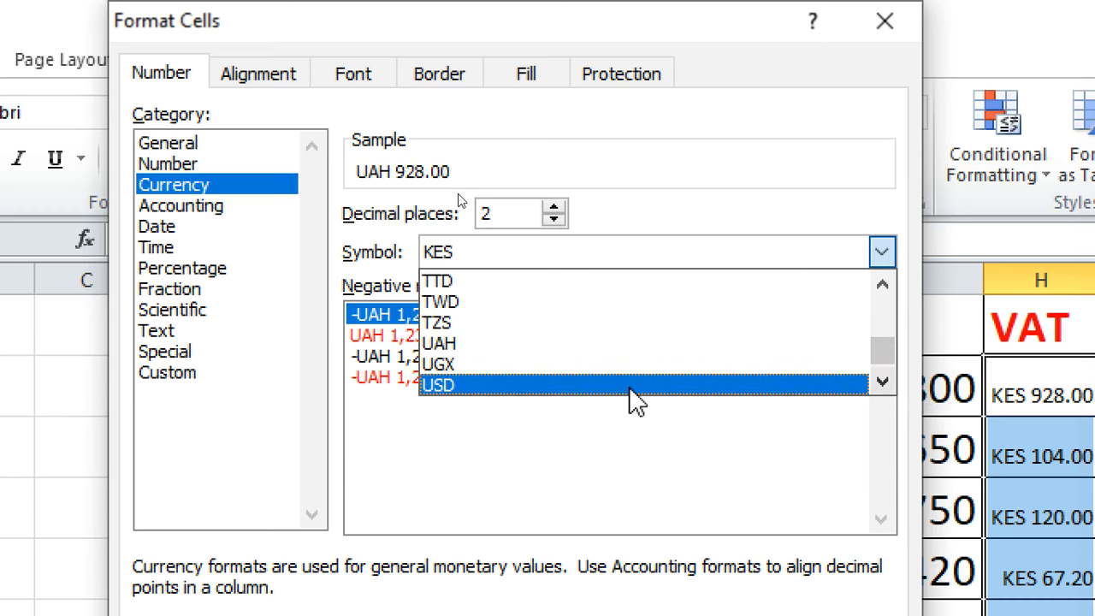
click(631, 390)
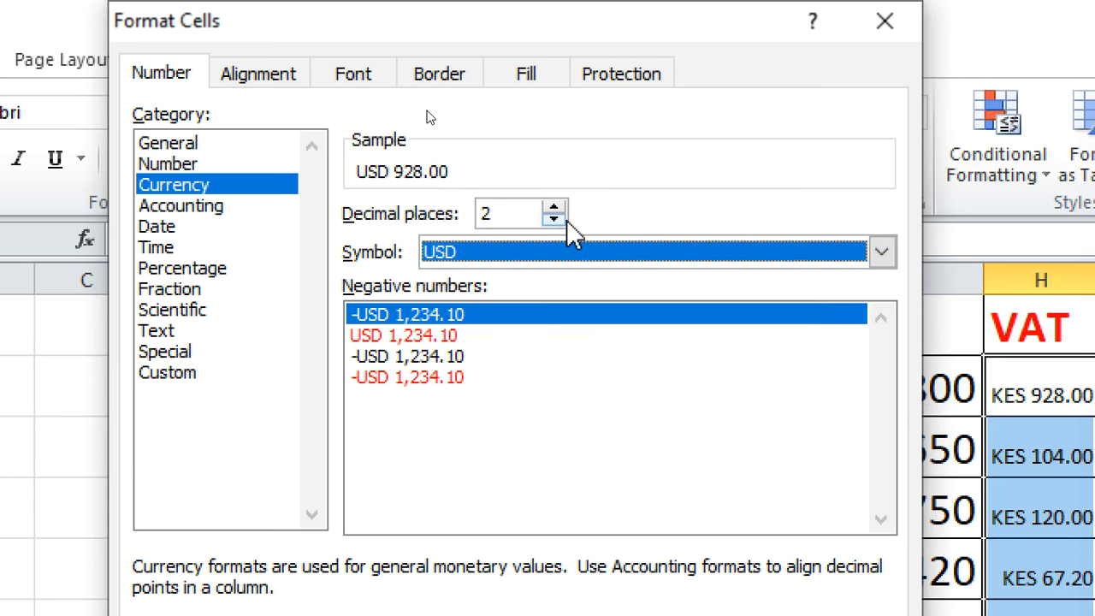
double_click(530, 214)
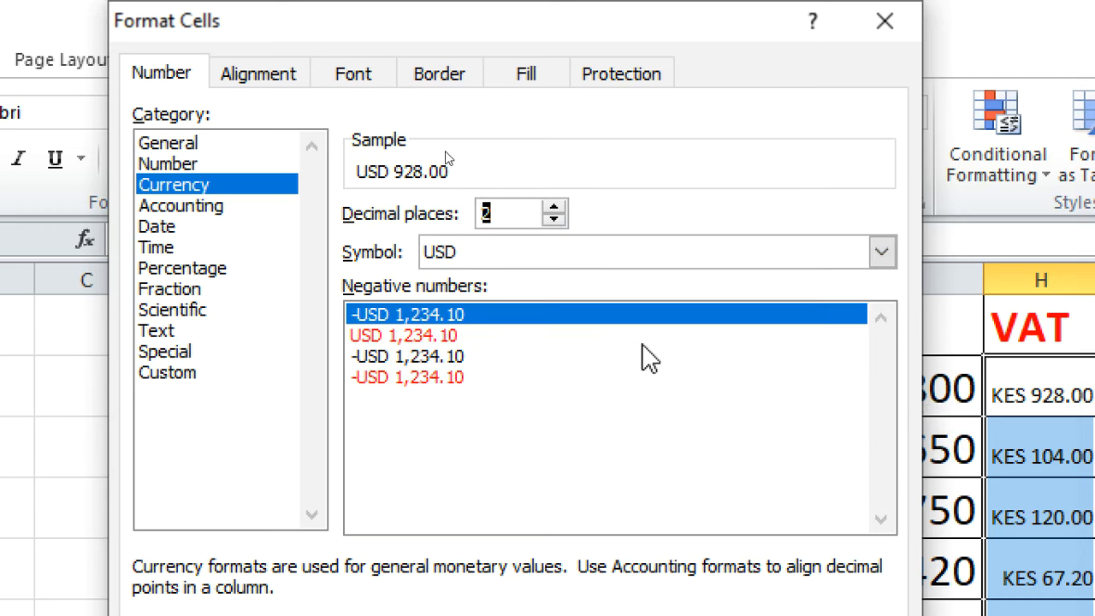
text(0)
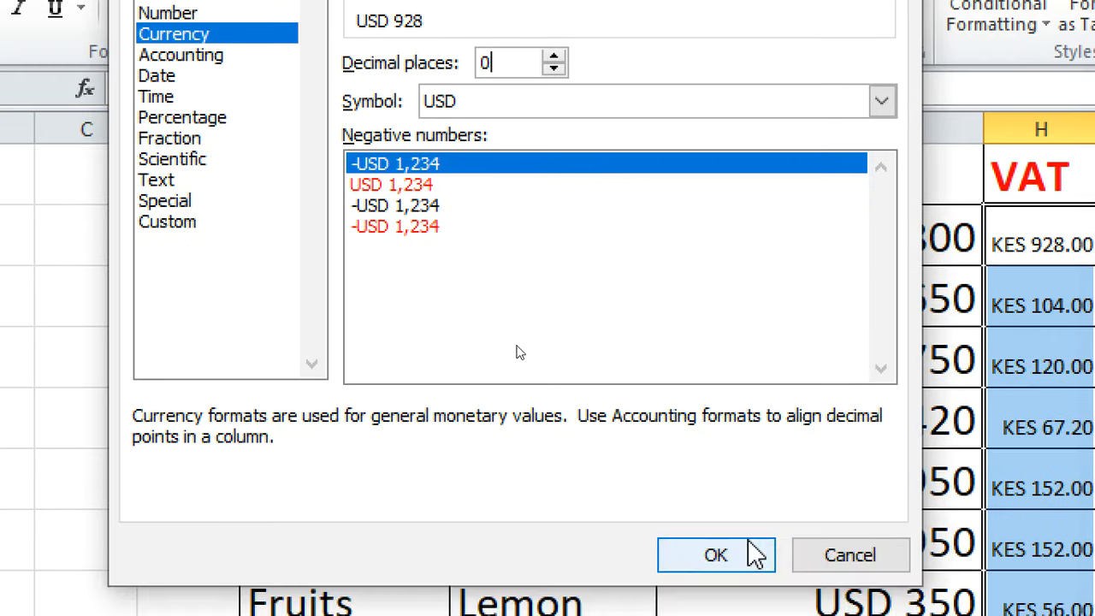
click(751, 554)
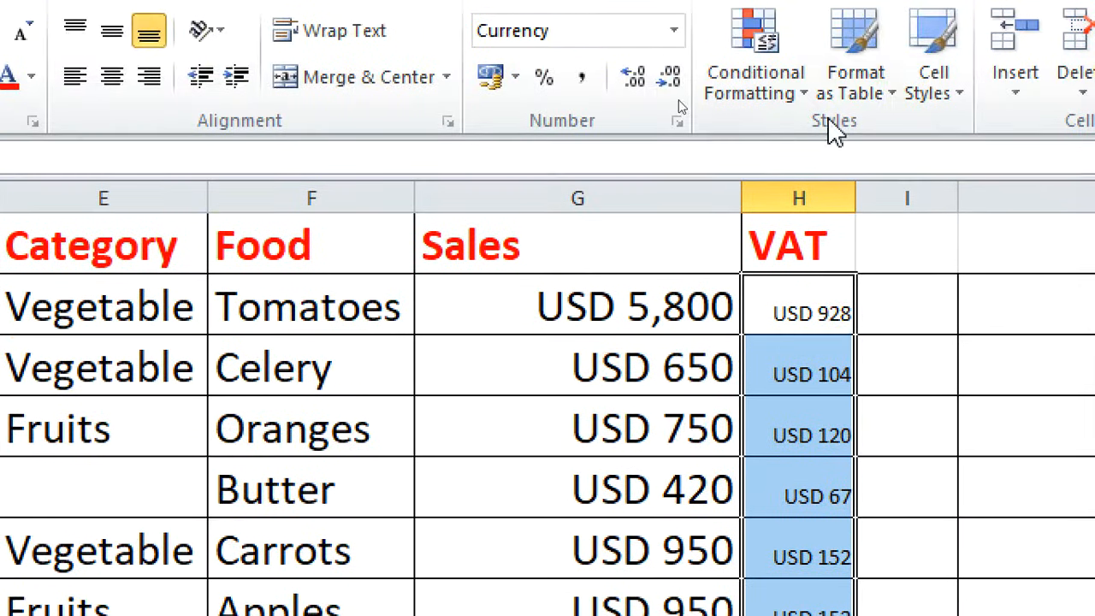
click(821, 158)
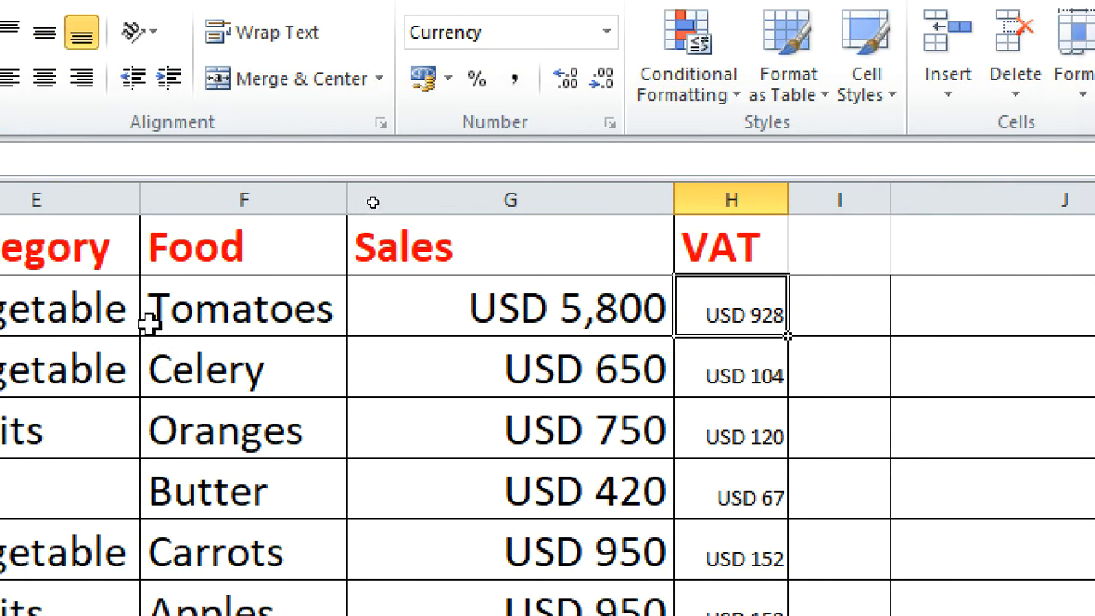
Add the column header "RANK" in cell I1, next to the VAT header
click(863, 247)
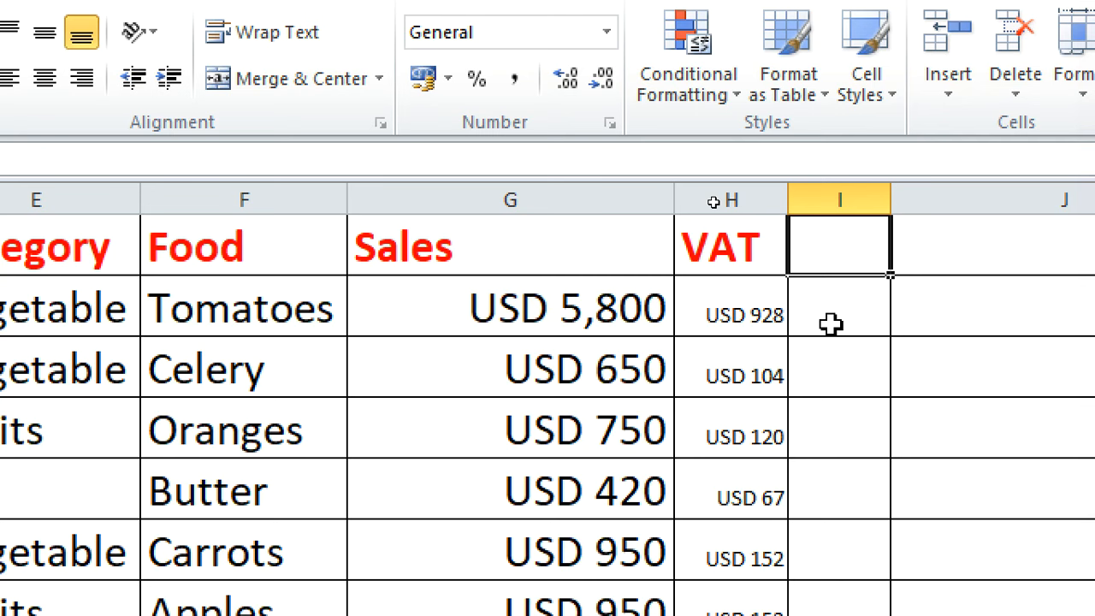
text(RANK)
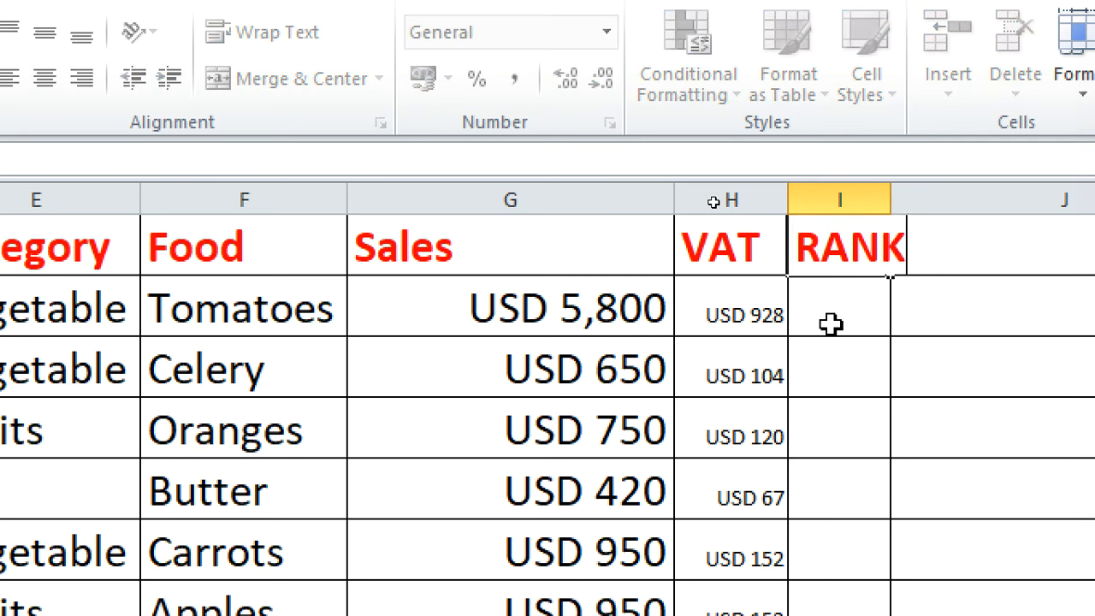
click(907, 356)
Write the formula =RANK(H2,H2:H8,0) in cell I2 to rank the Tomatoes VAT in descending order
click(823, 306)
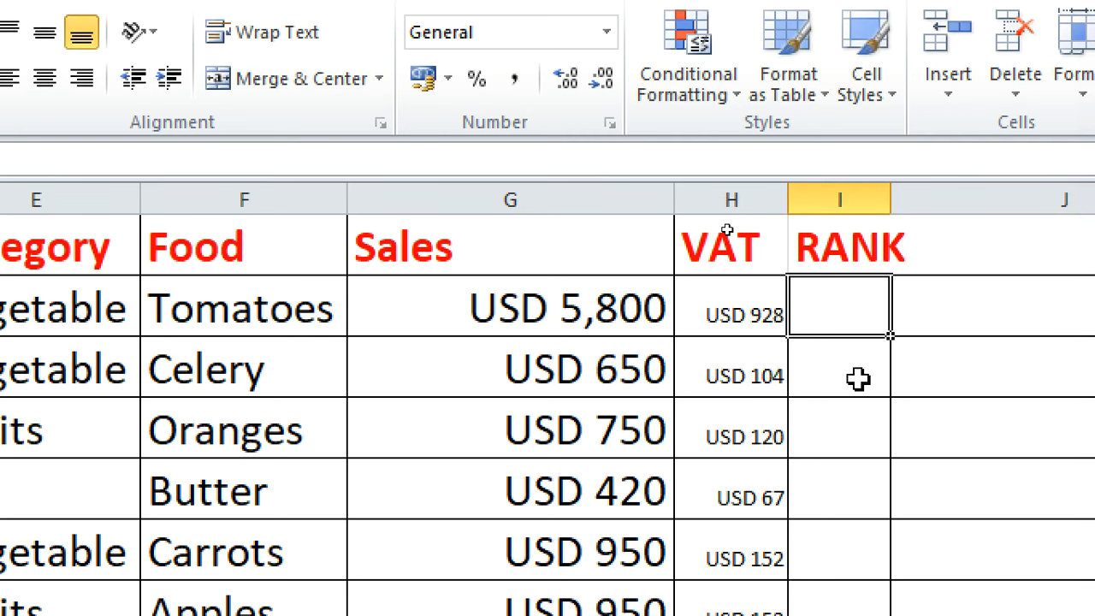
text(=RANK)
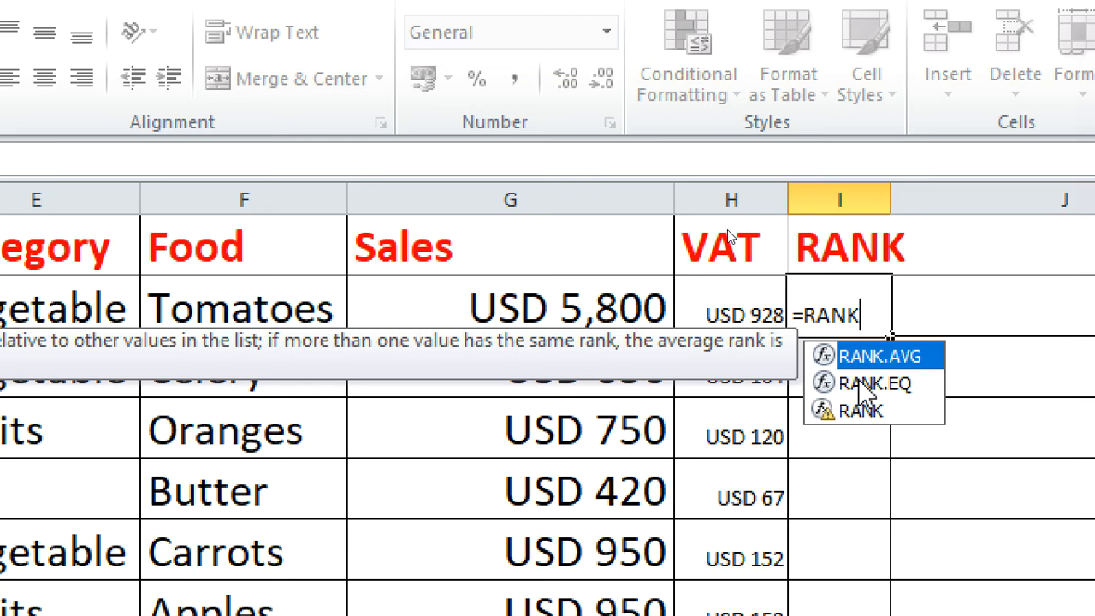
text(()
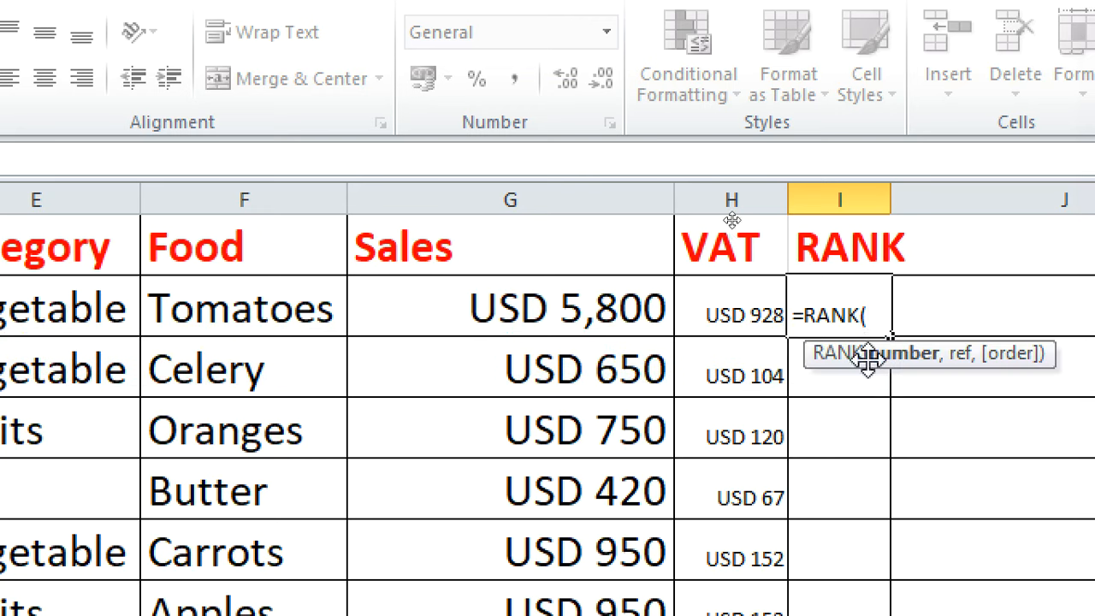
click(749, 313)
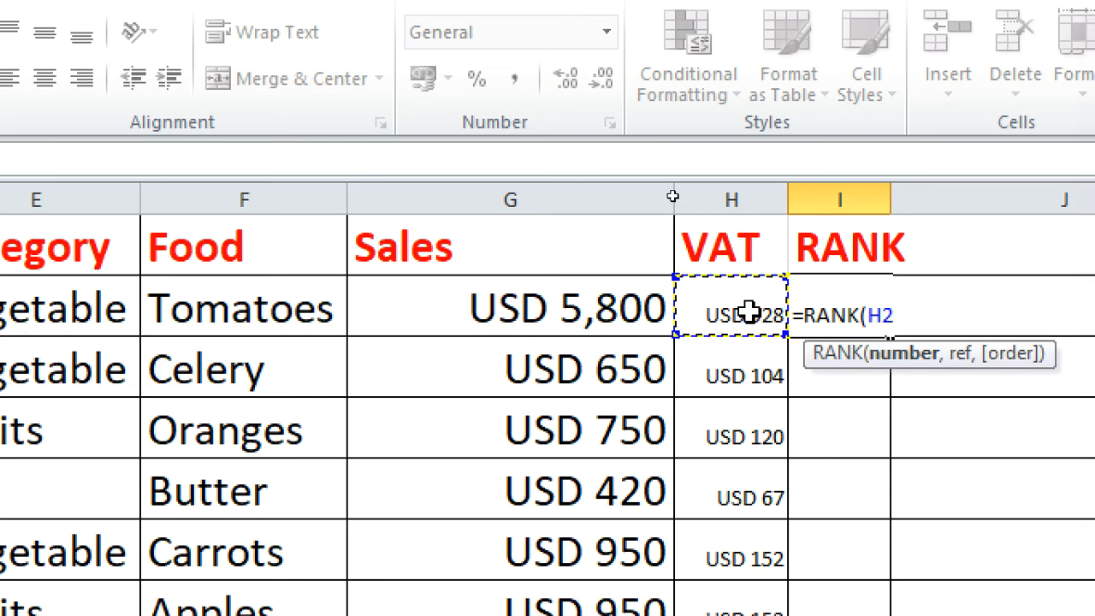
text(,)
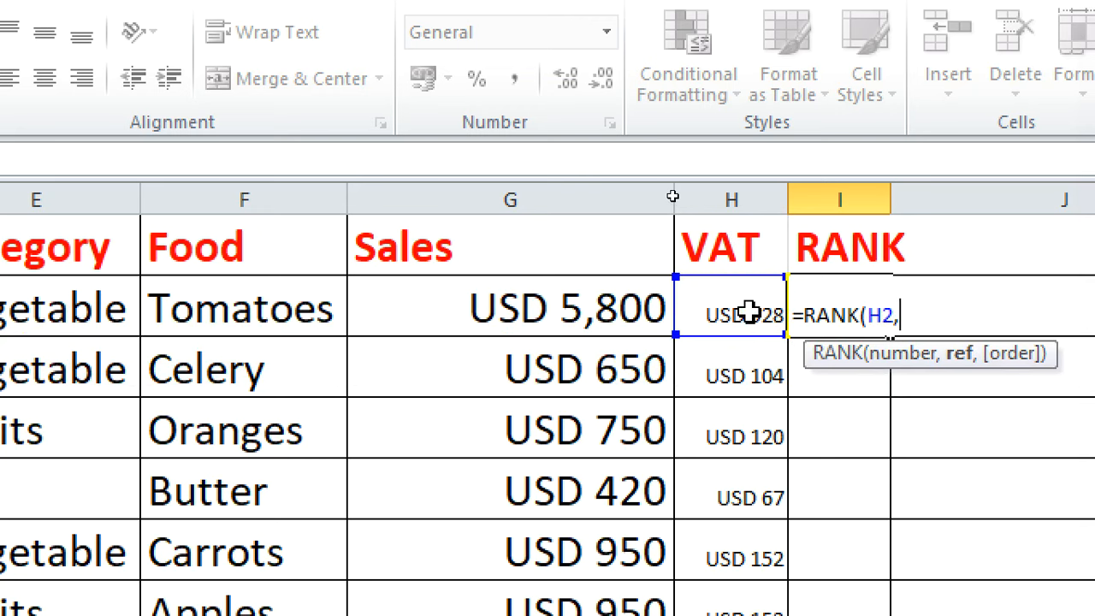
click(749, 308)
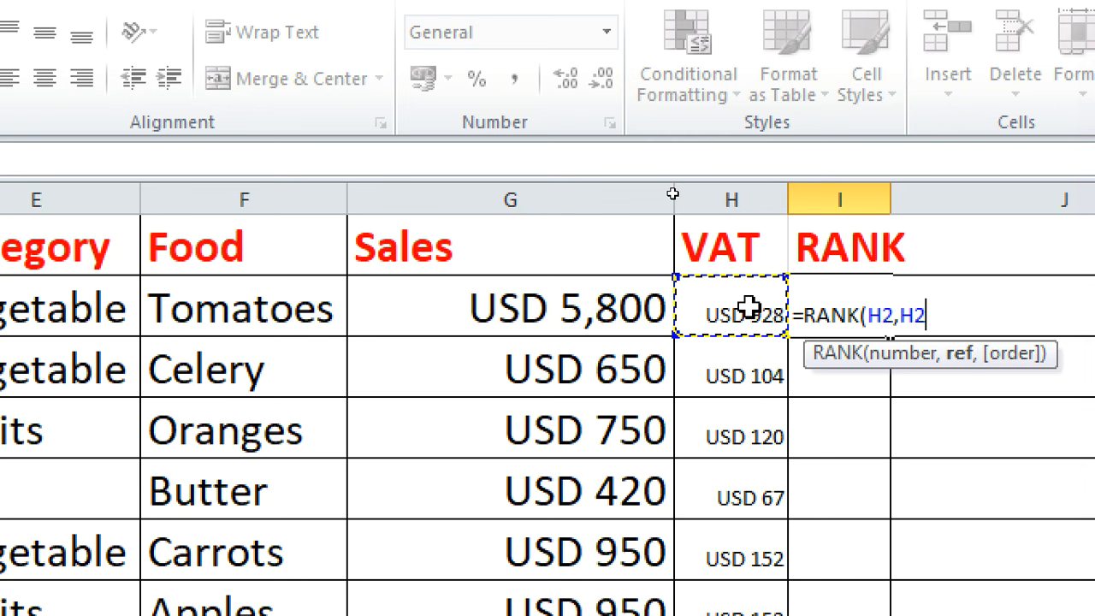
text(:)
click(748, 308)
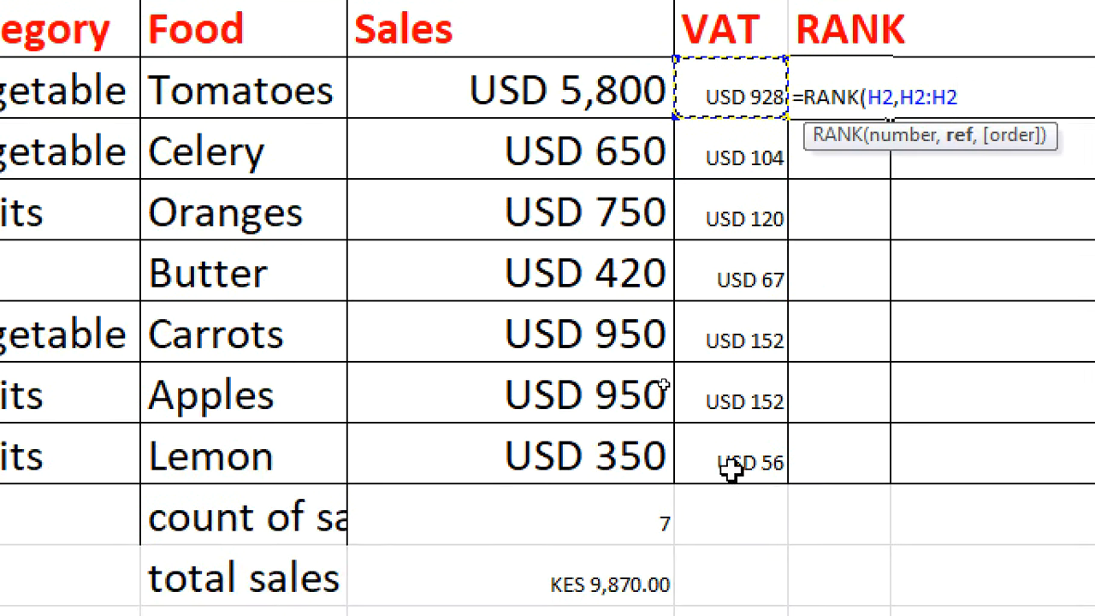
click(733, 463)
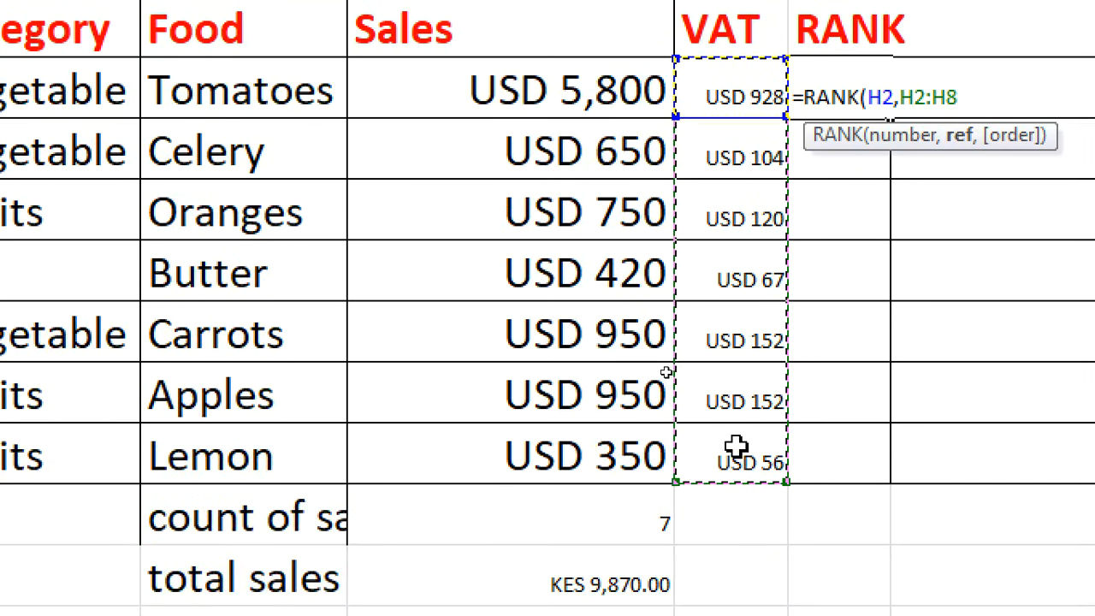
text(,)
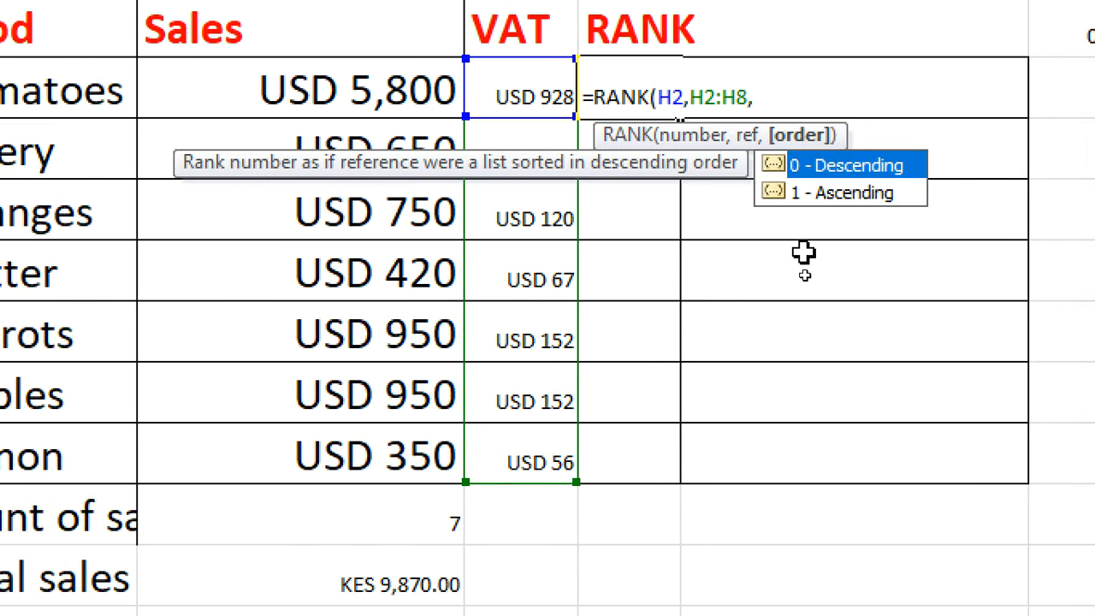
text(0))
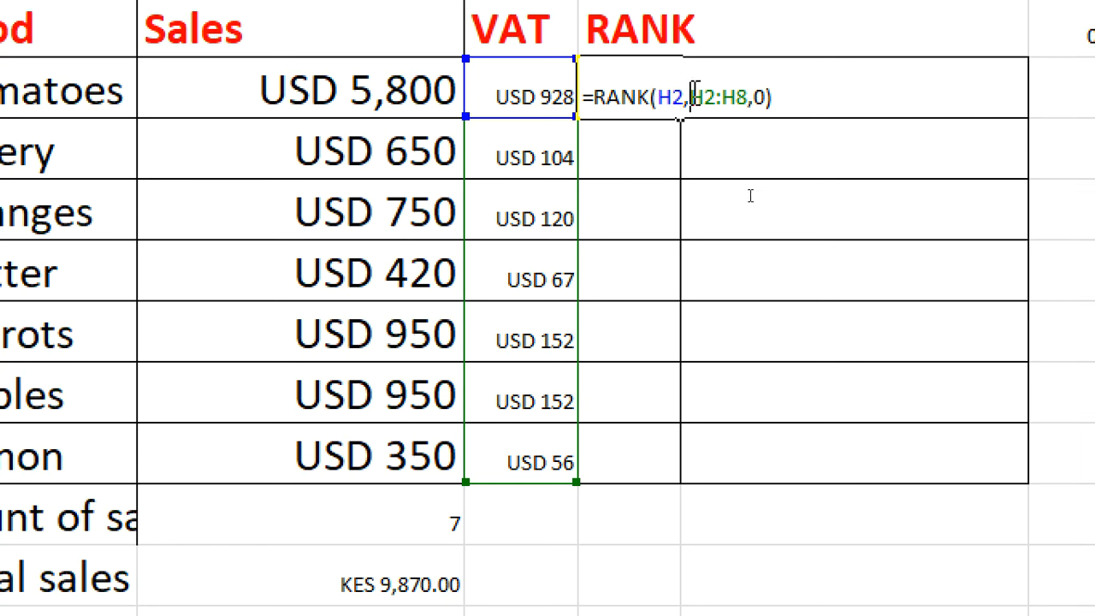
Make the reference range in the I2 rank formula absolute as $H$2:$H$8 and enter the formula
click(693, 97)
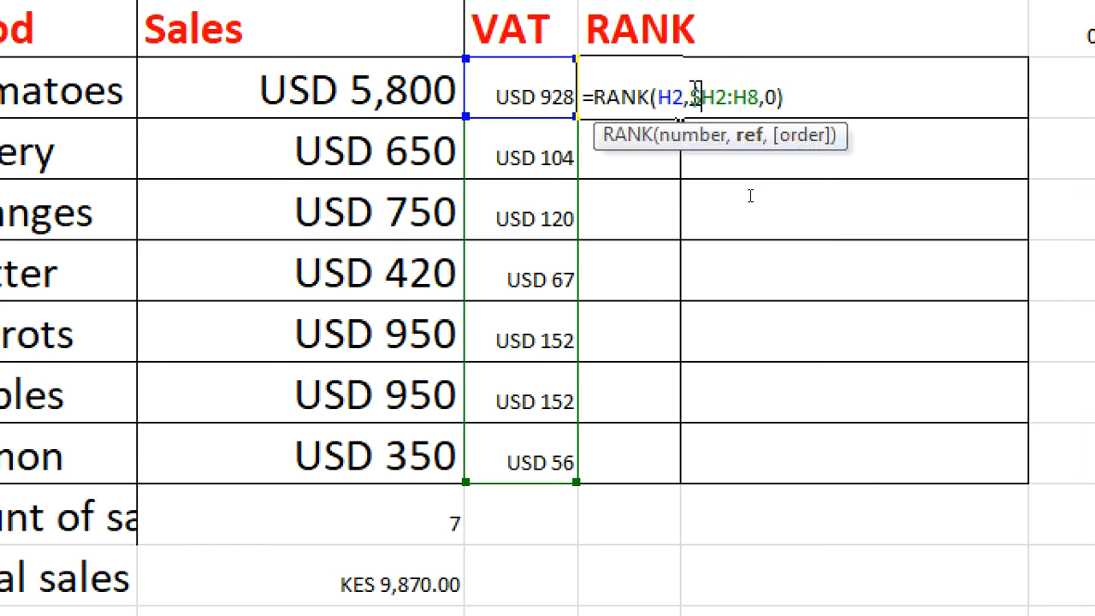
text($)
key(Right)
text($)
key(Right)
key(Right)
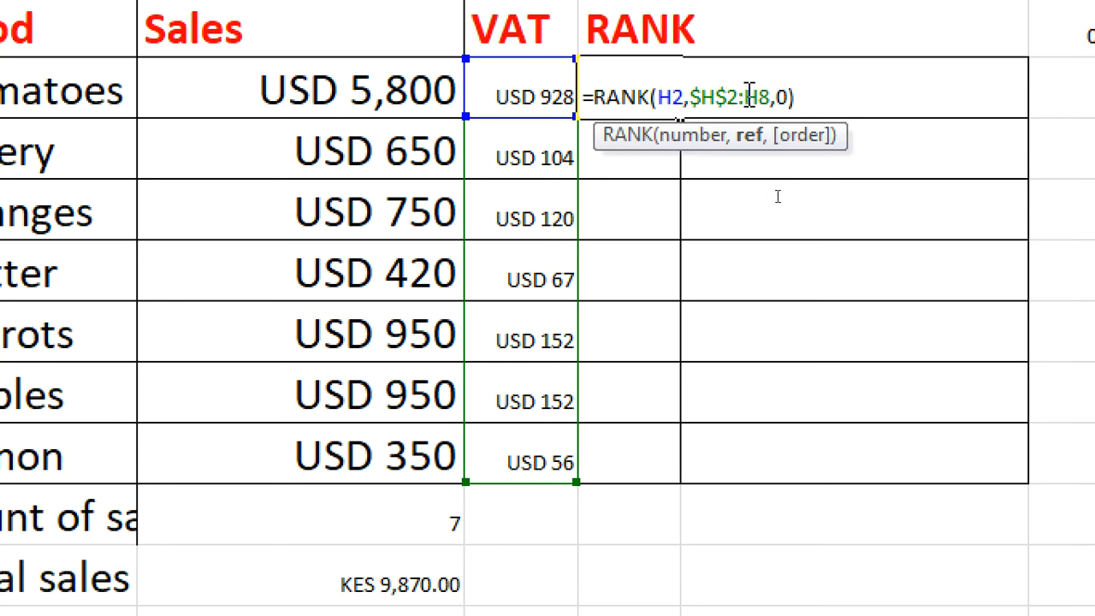
text($)
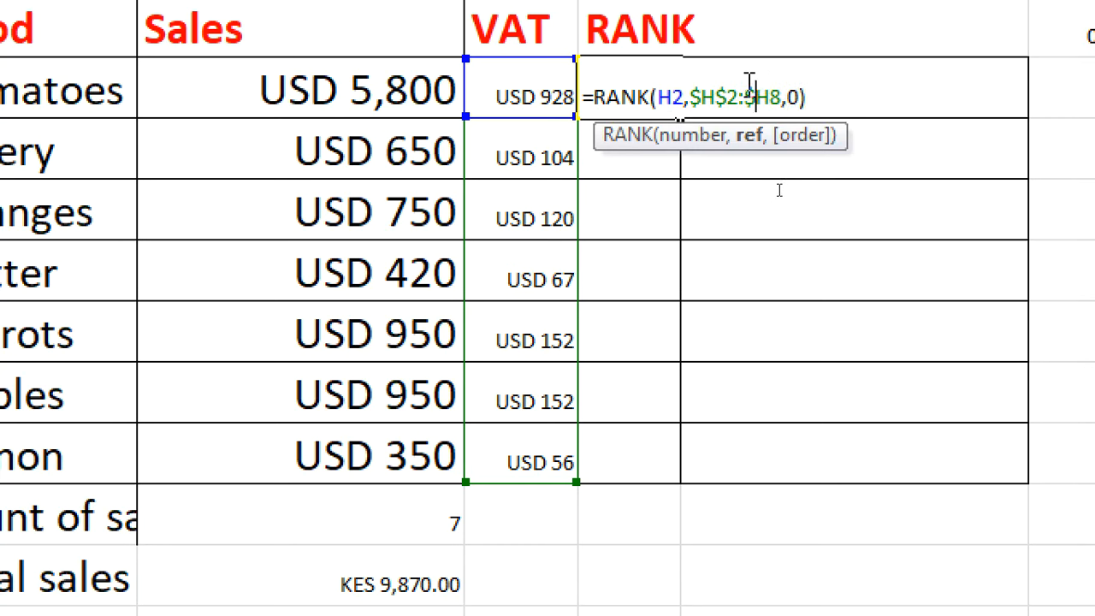
key(Right)
text($)
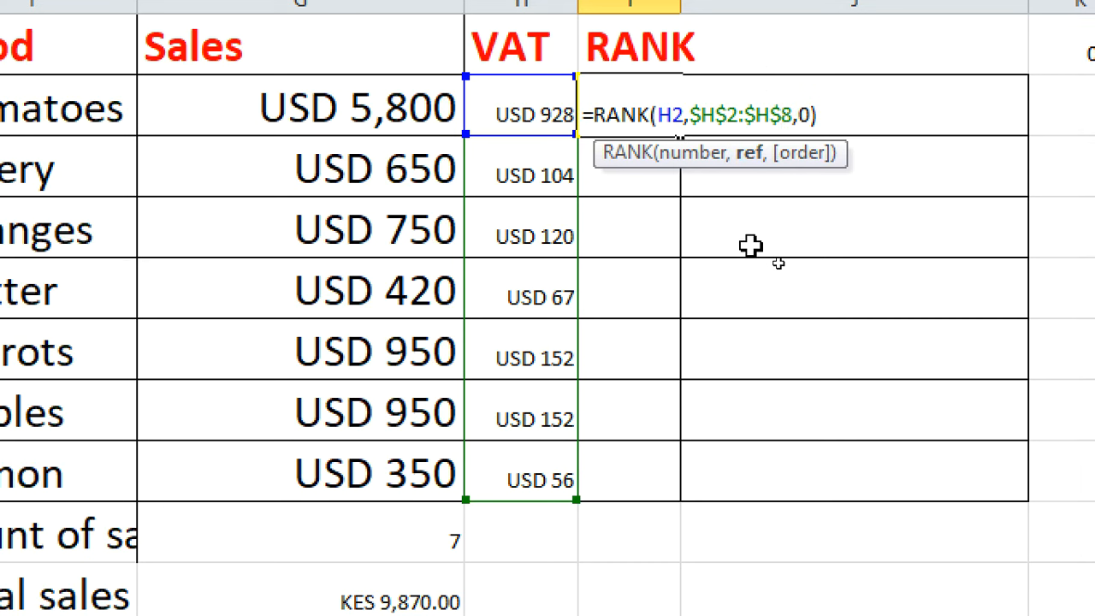
key(Return)
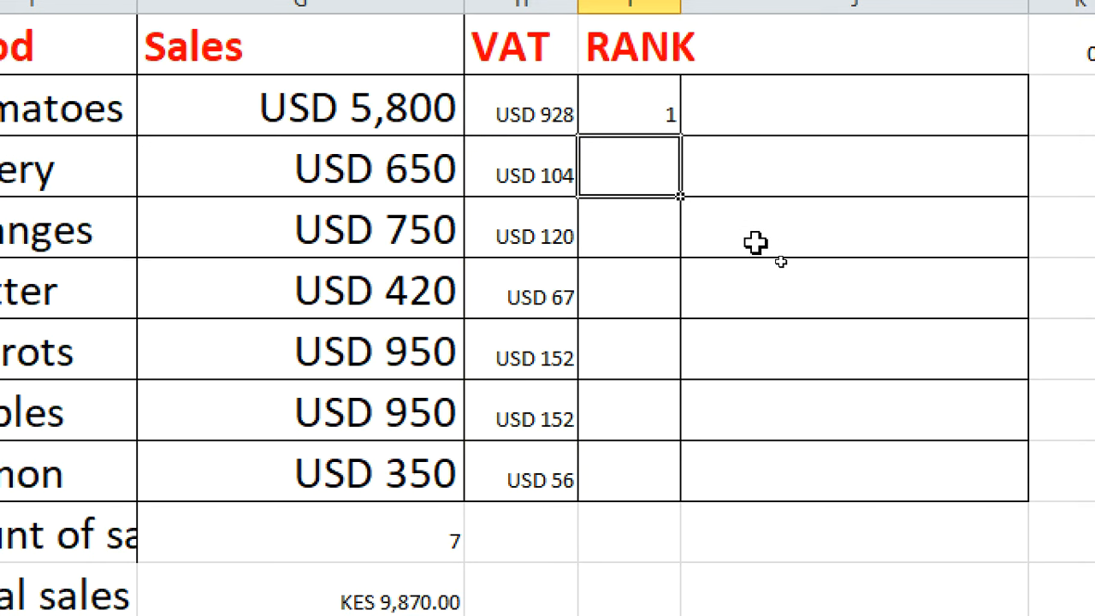
Fill the rank formula from I2 down to I8 and widen column I to fit the RANK header
click(652, 112)
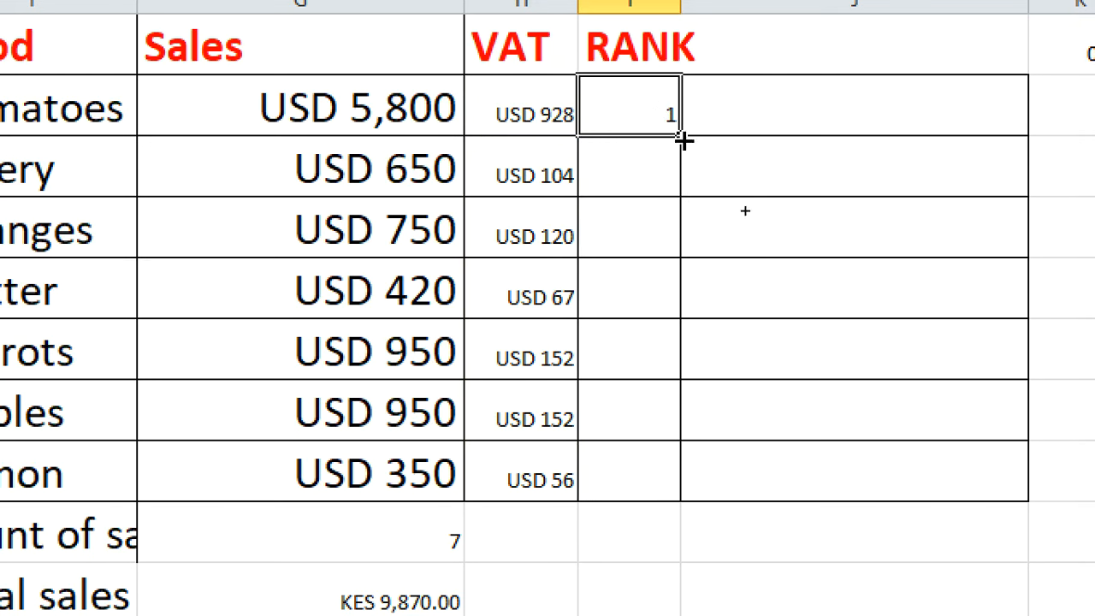
drag(684, 134, 684, 490)
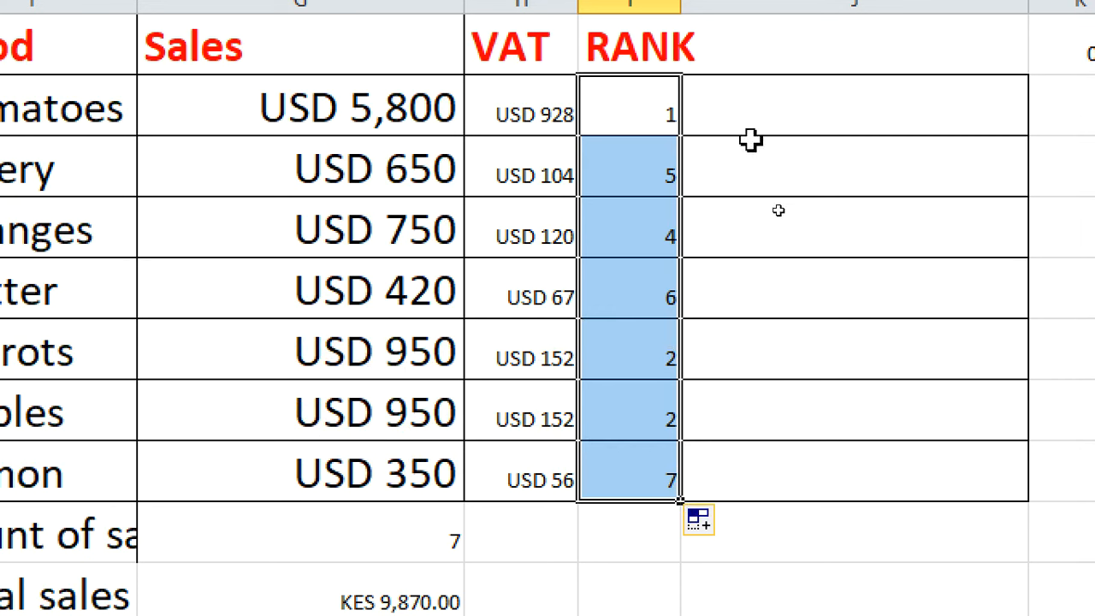
click(654, 116)
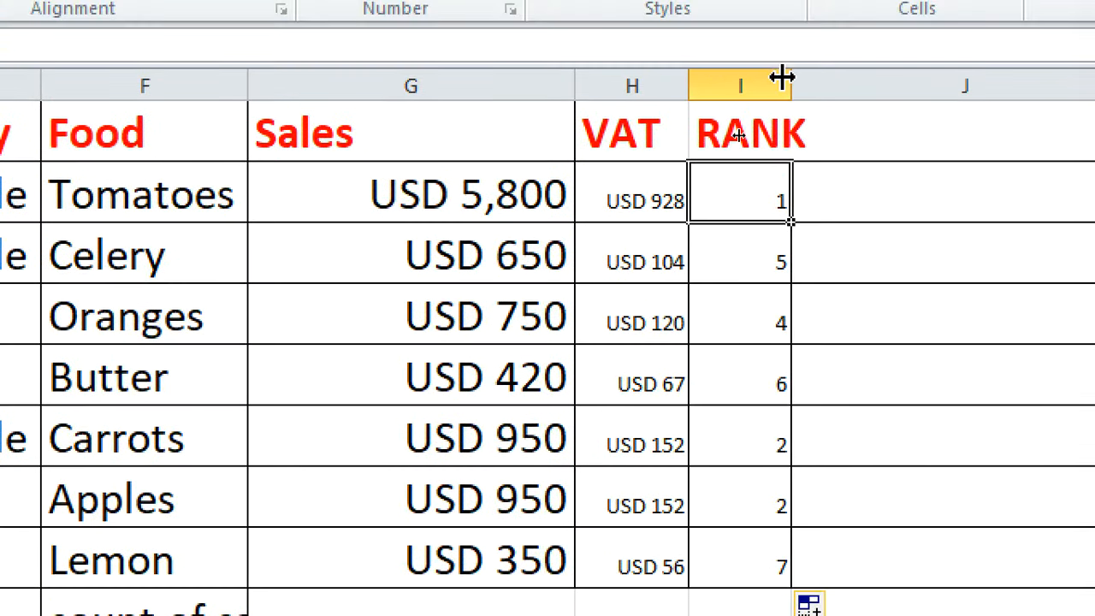
drag(791, 31, 800, 33)
drag(800, 88, 797, 90)
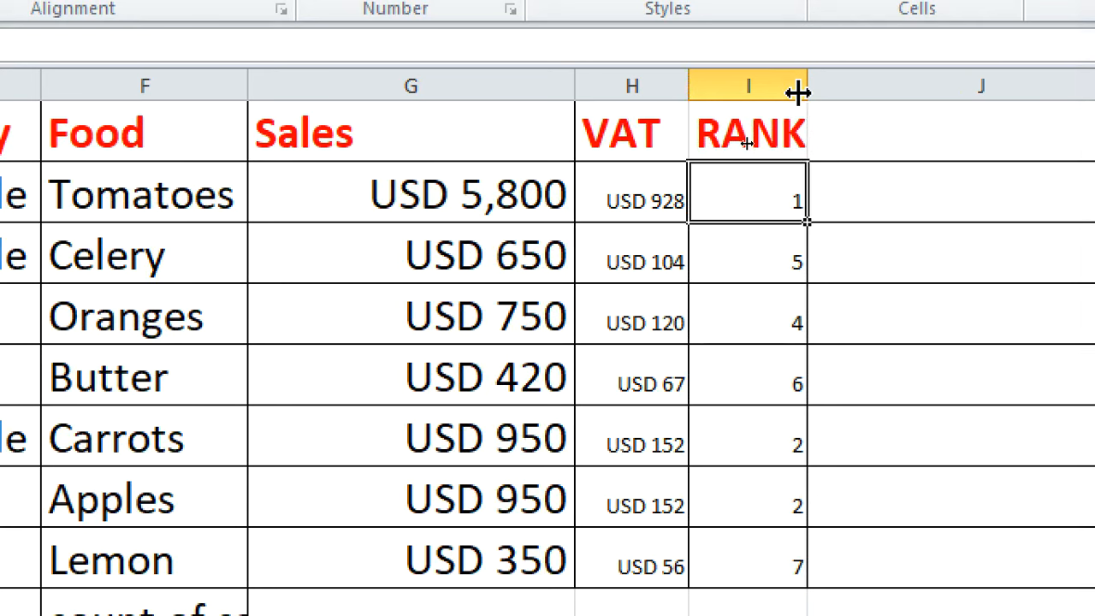
Add the column header "COMMENTS" in cell J1, next to the RANK header
click(834, 128)
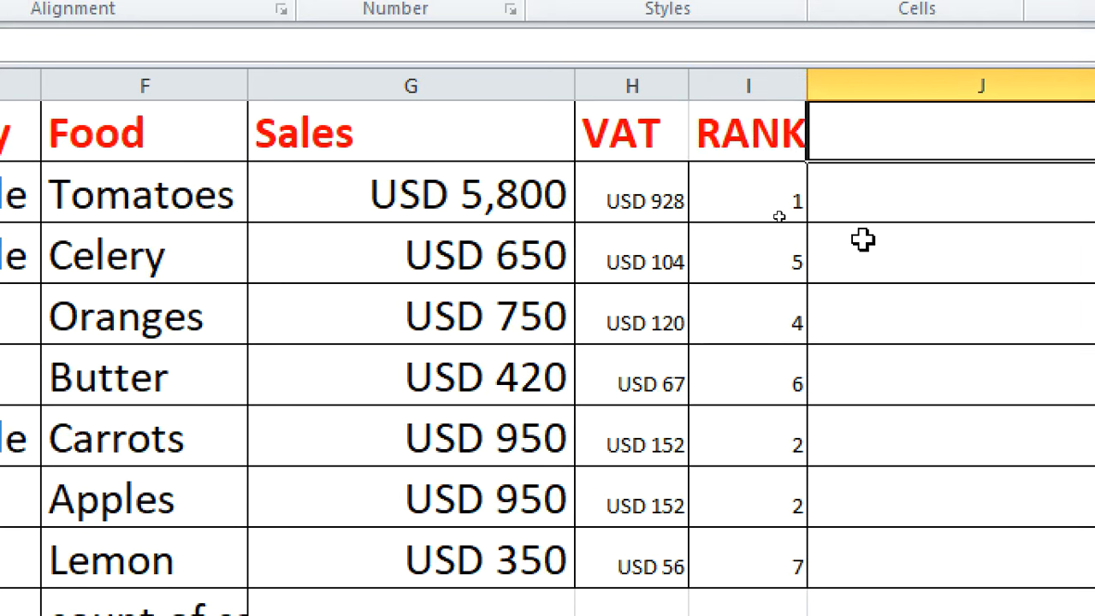
text(CO)
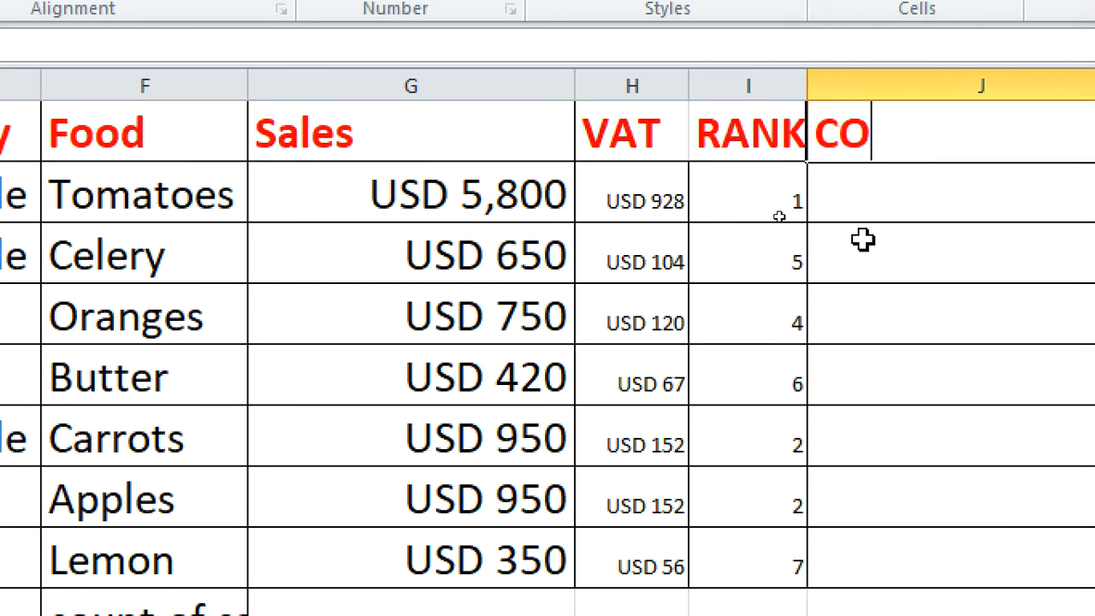
text(MMENTS)
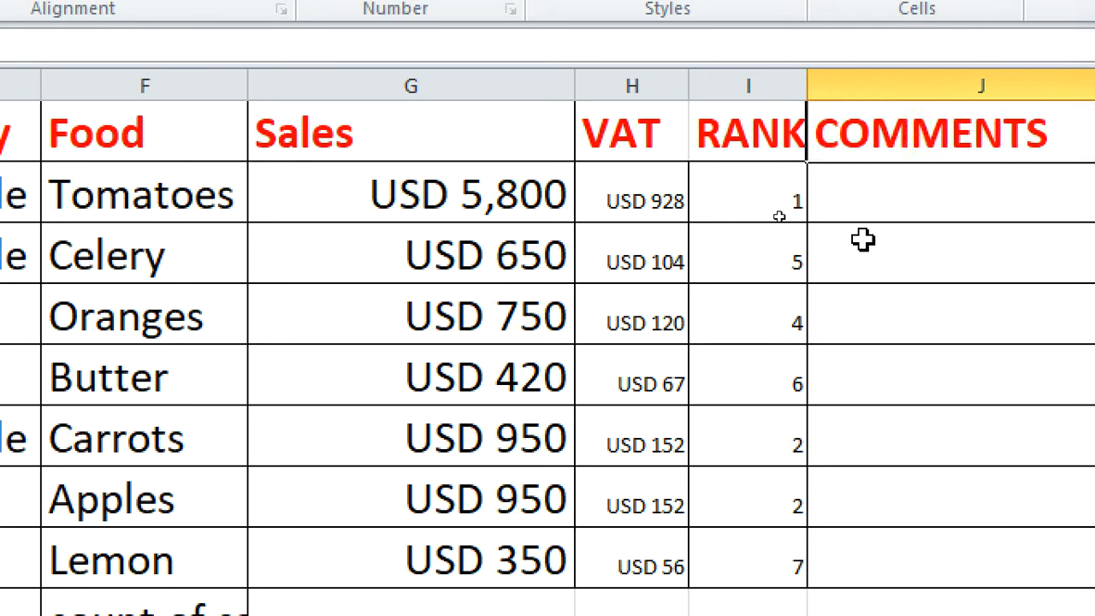
Begin an IF formula in cell J2 that returns "EXCELLENT" when the Tomatoes sales in G2 exceed 2500
click(934, 200)
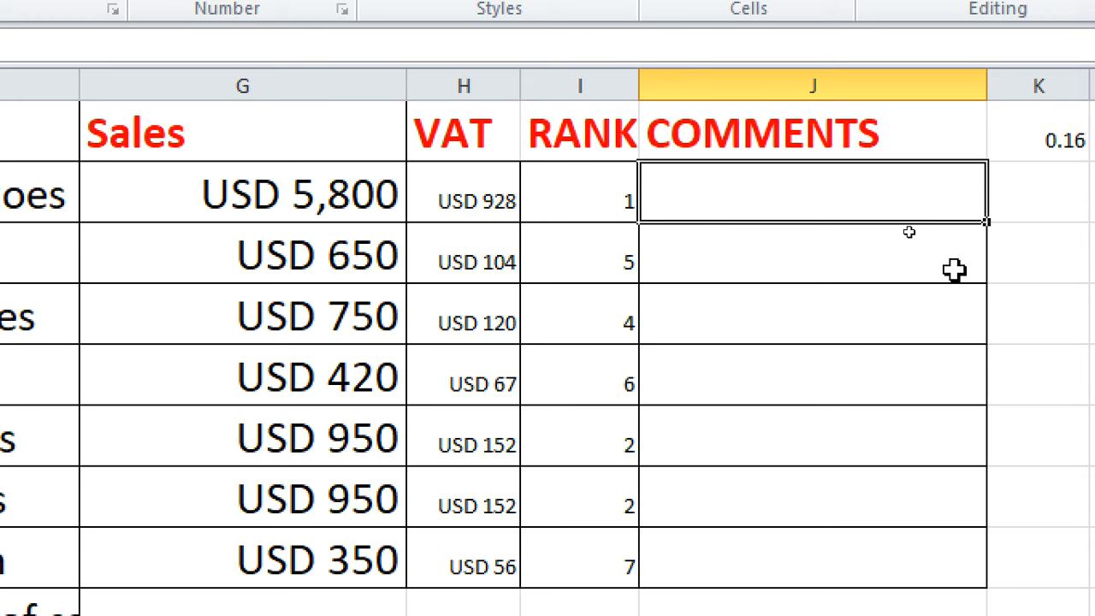
text(=IF)
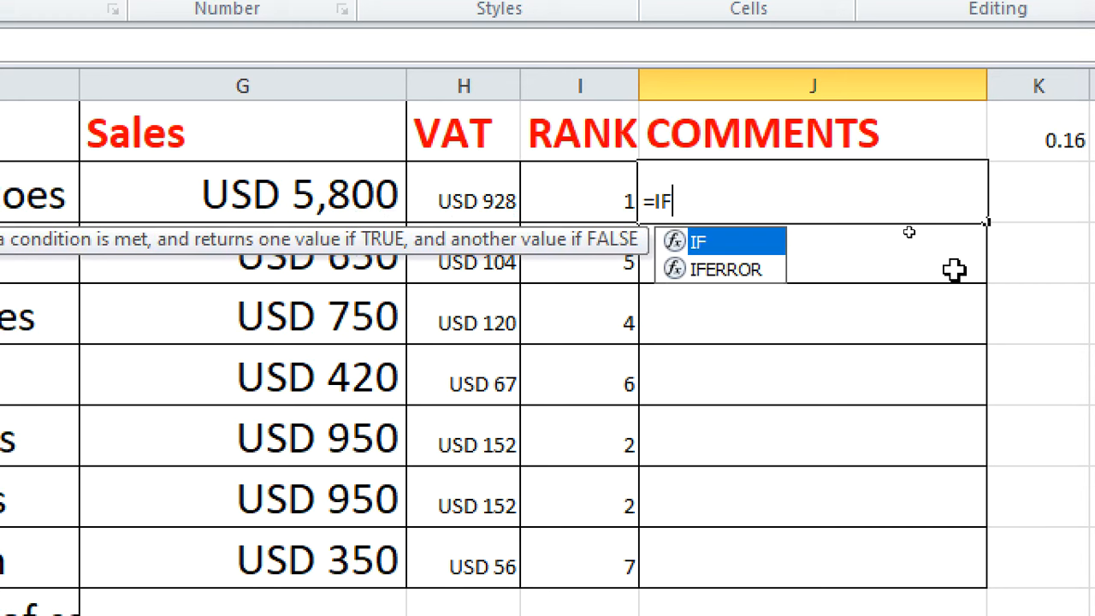
text(()
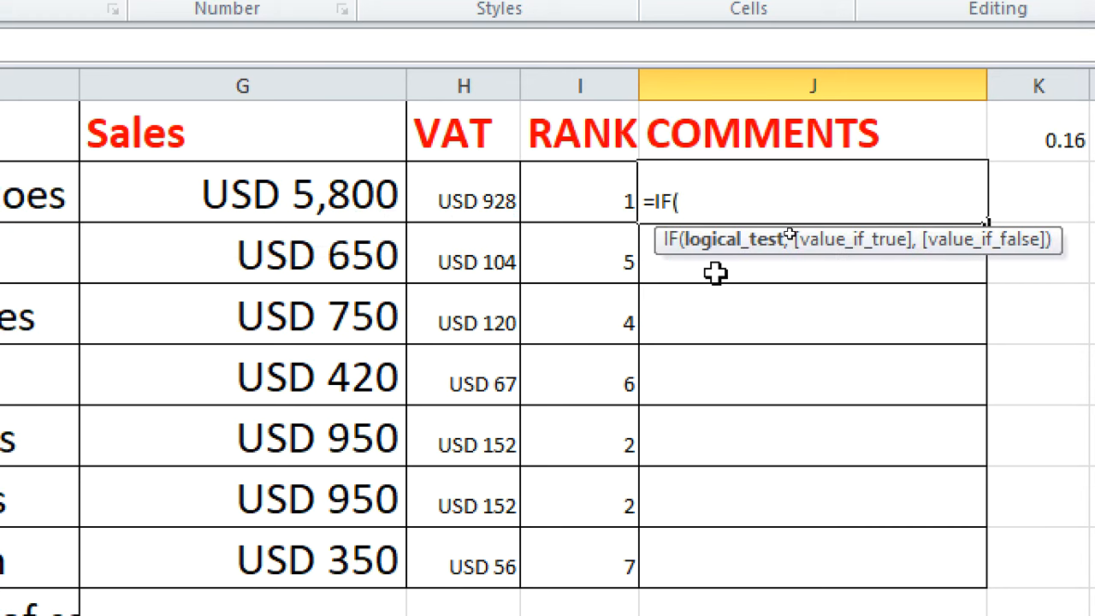
click(333, 198)
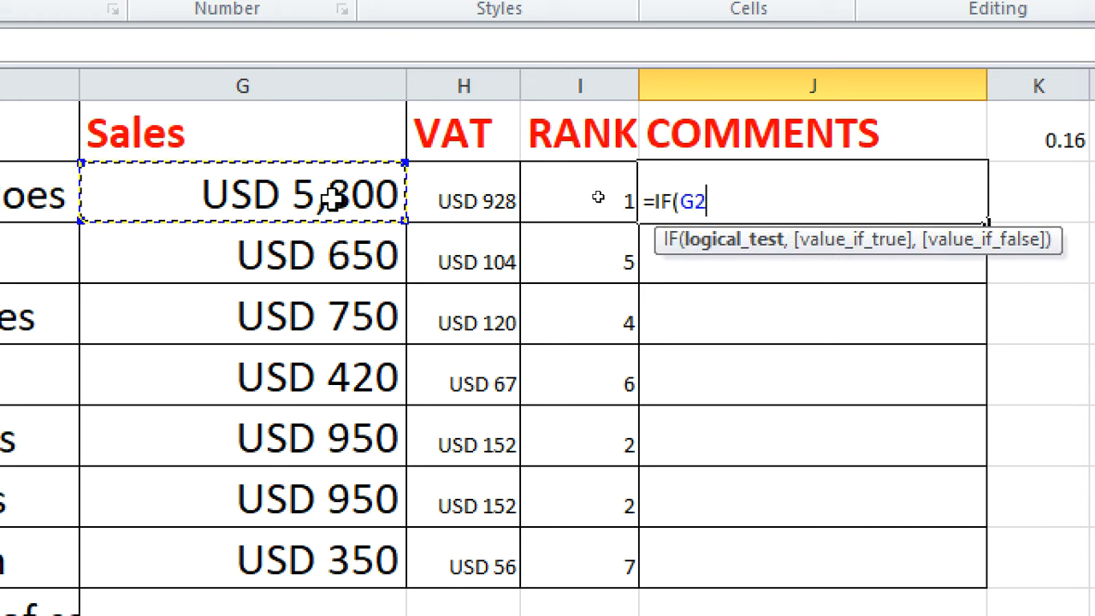
text(,)
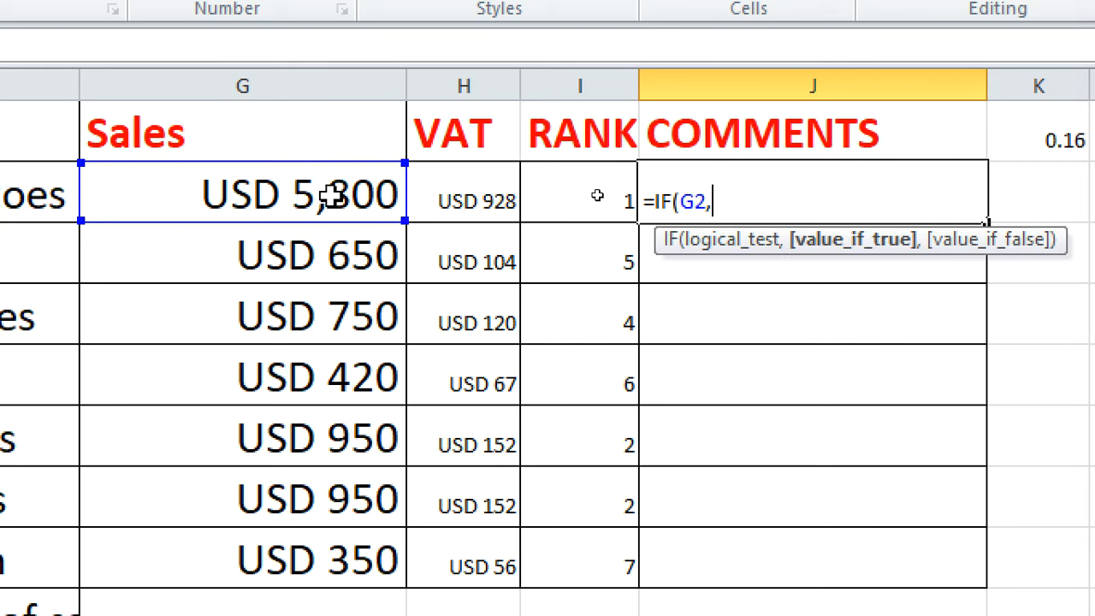
key(BackSpace)
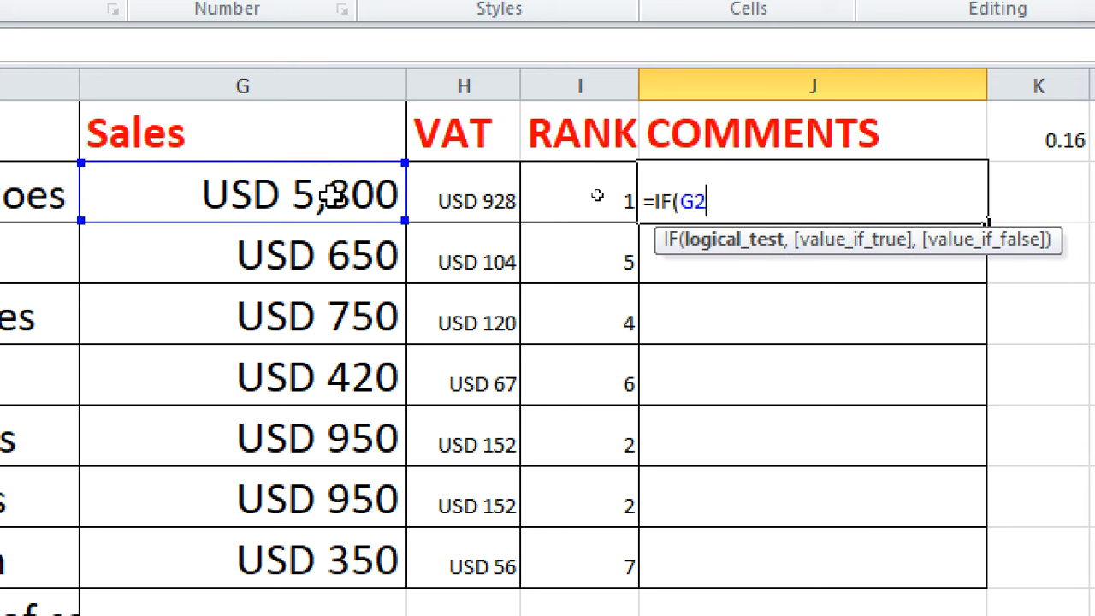
text(>)
key(Down)
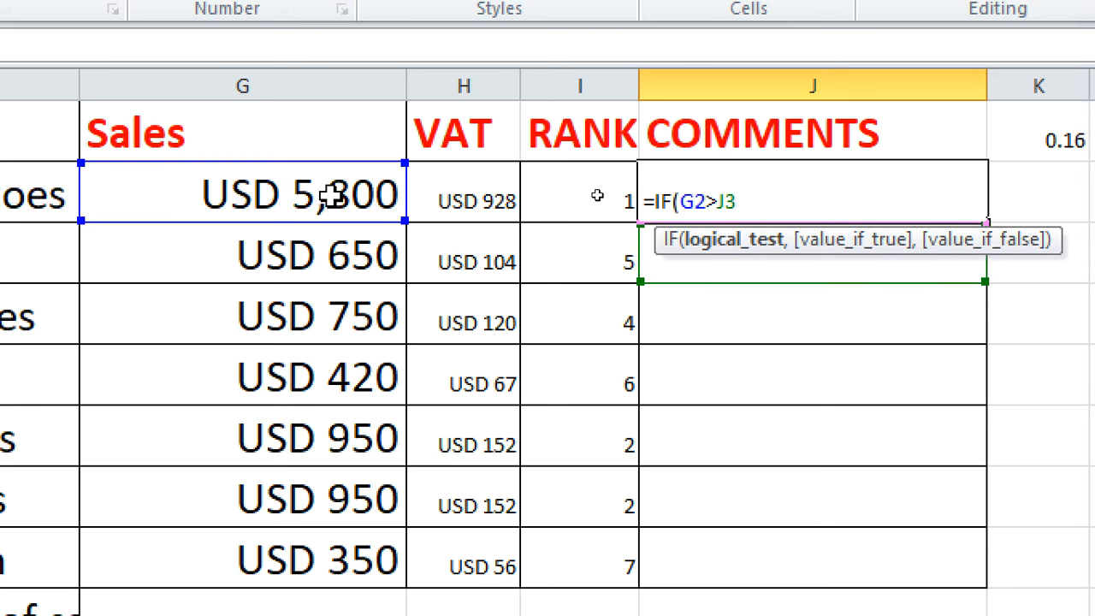
key(BackSpace)
key(BackSpace)
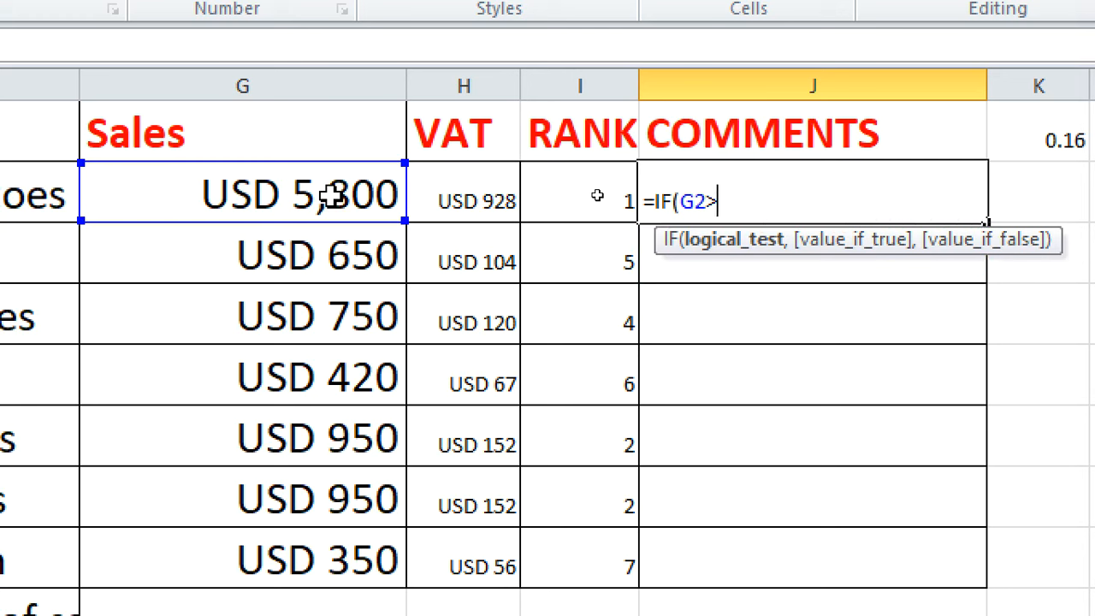
text(2500,)
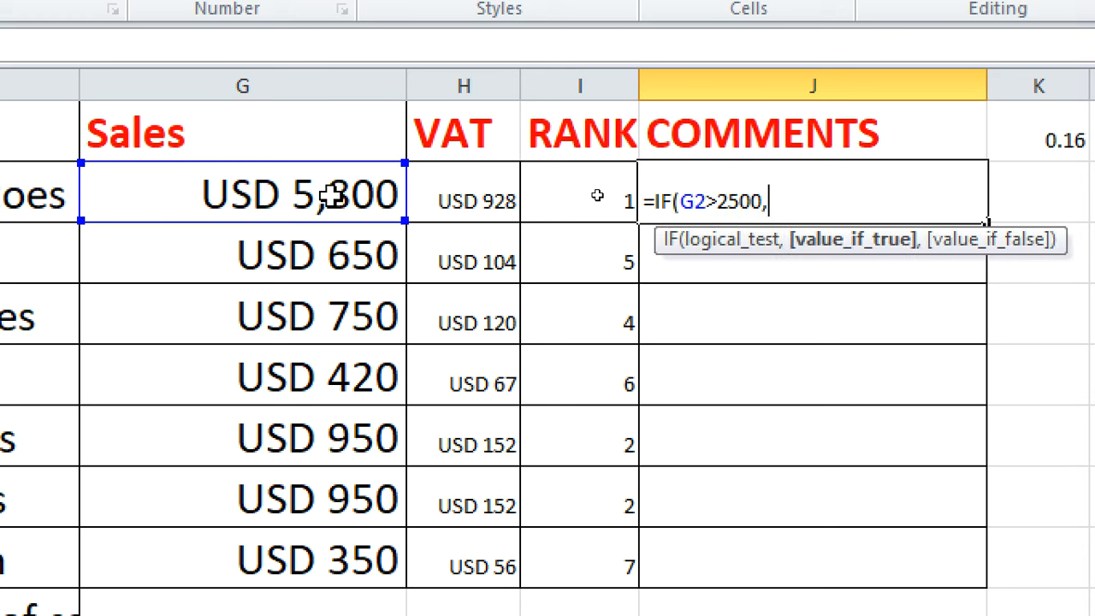
text("EXCE)
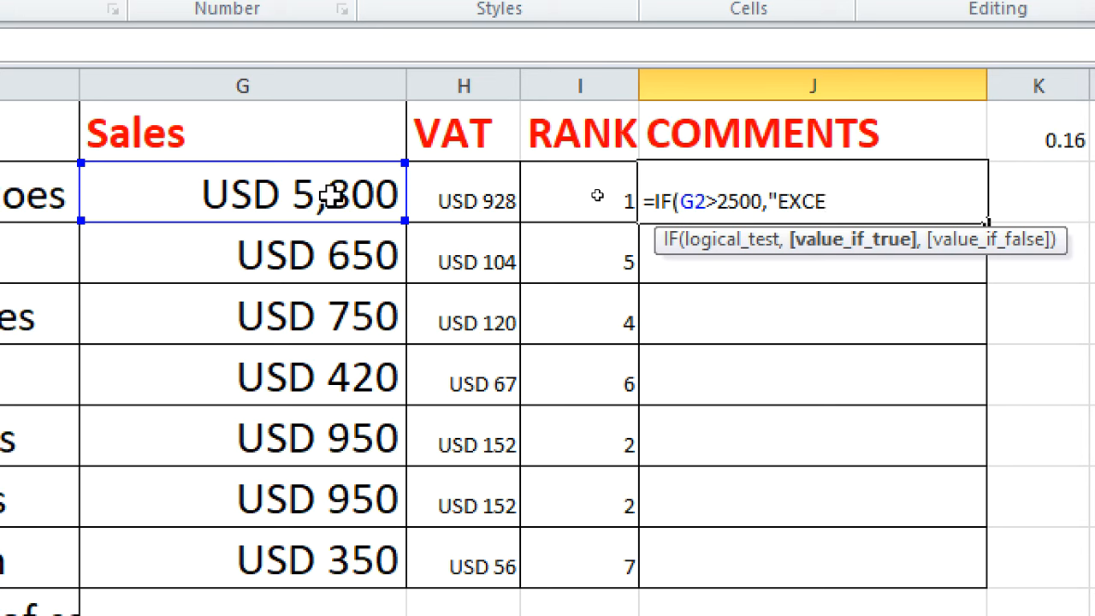
text(LLENT")
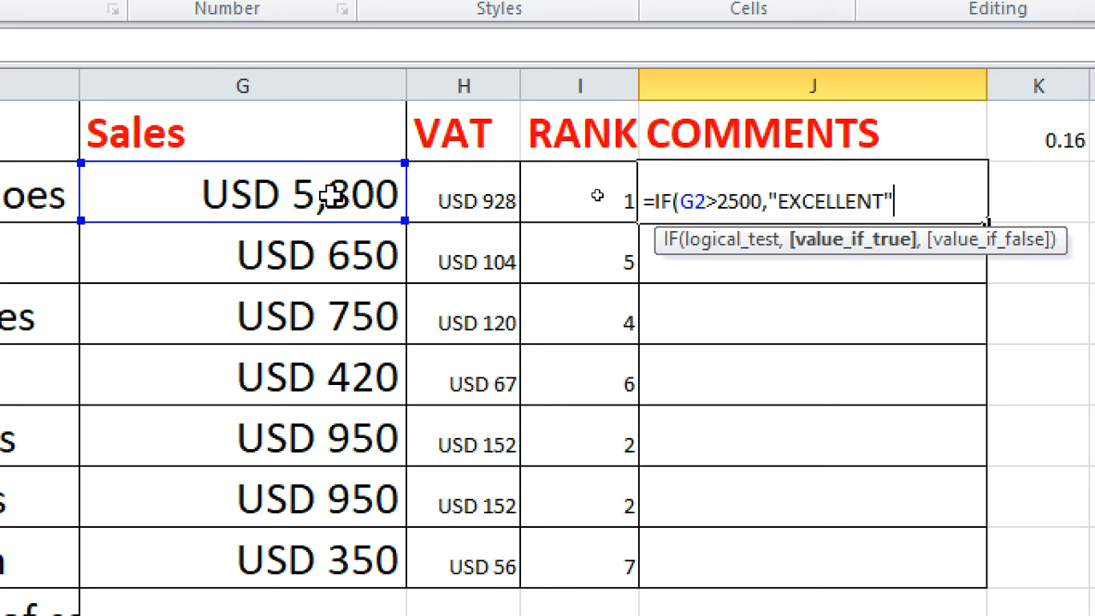
Nest a second IF in the J2 formula that returns "GOOD" when G2 is greater than 850
text(,I)
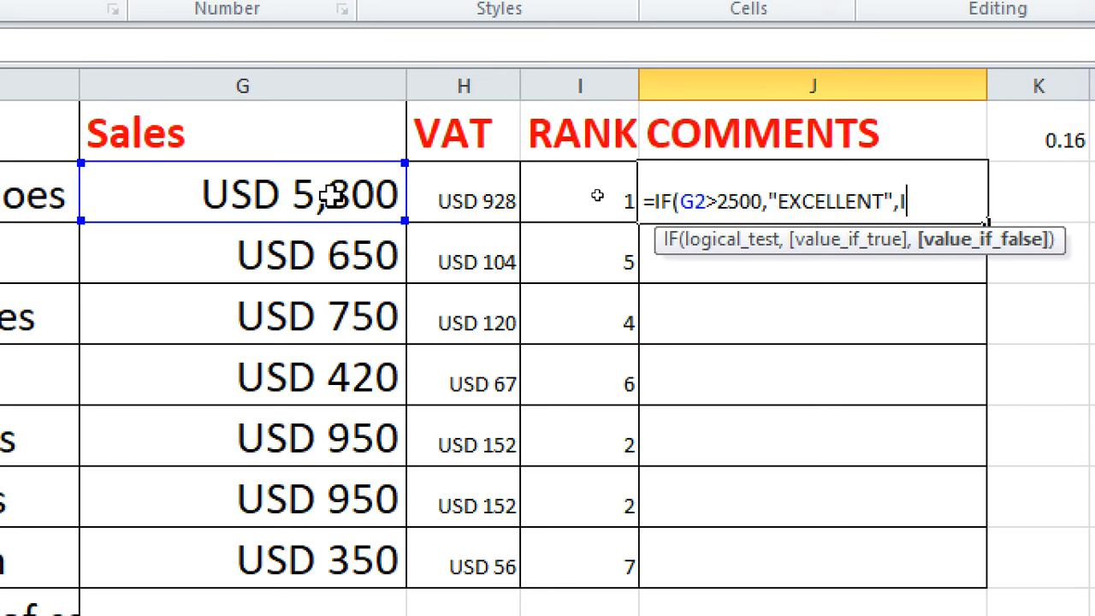
text(F(G2)
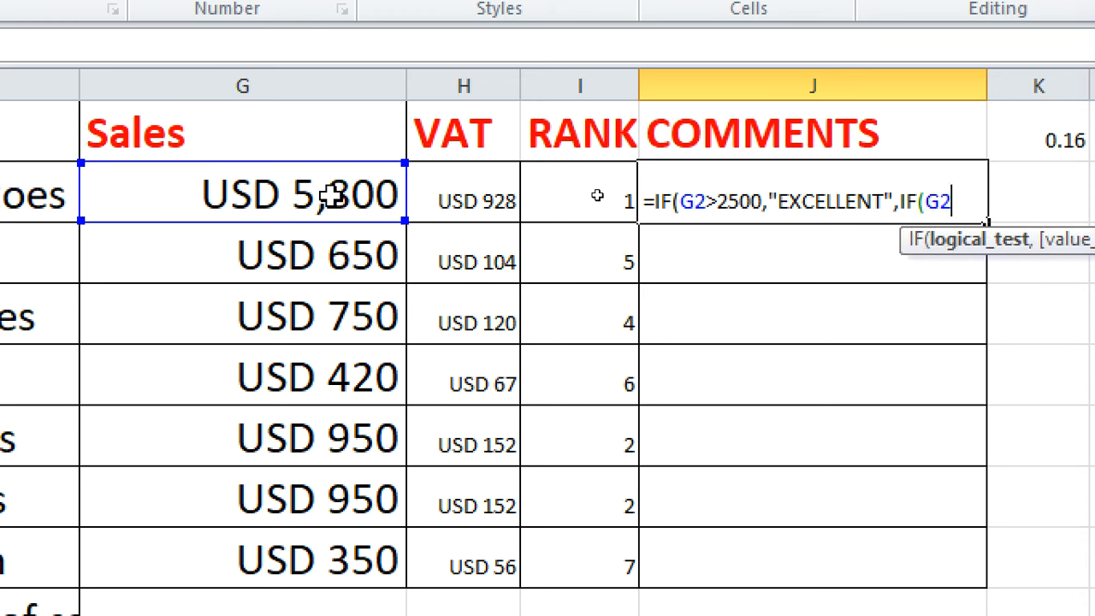
text(>850)
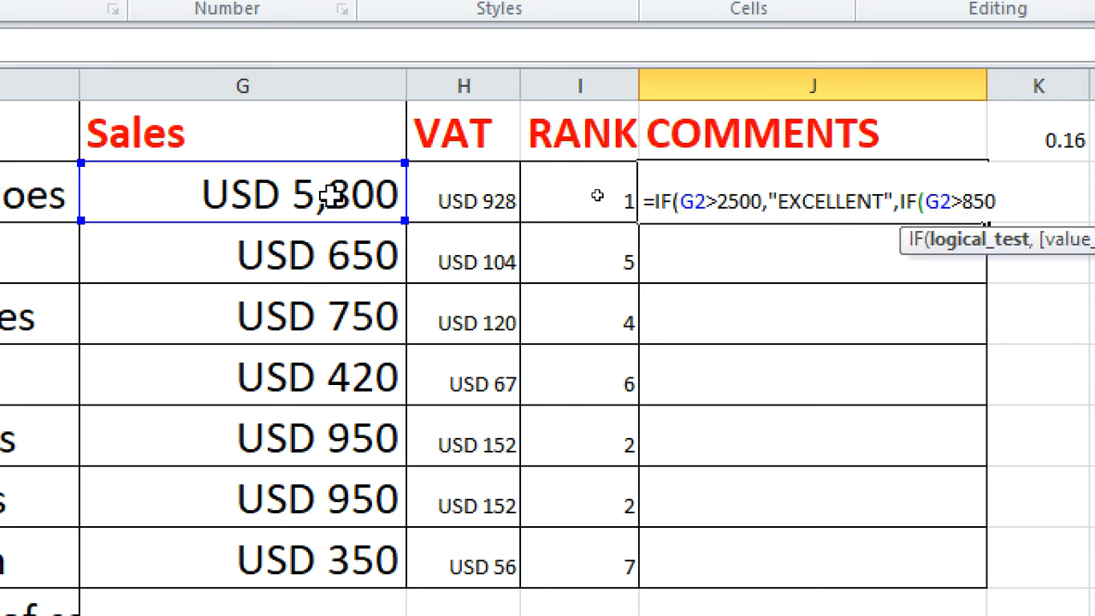
text(,")
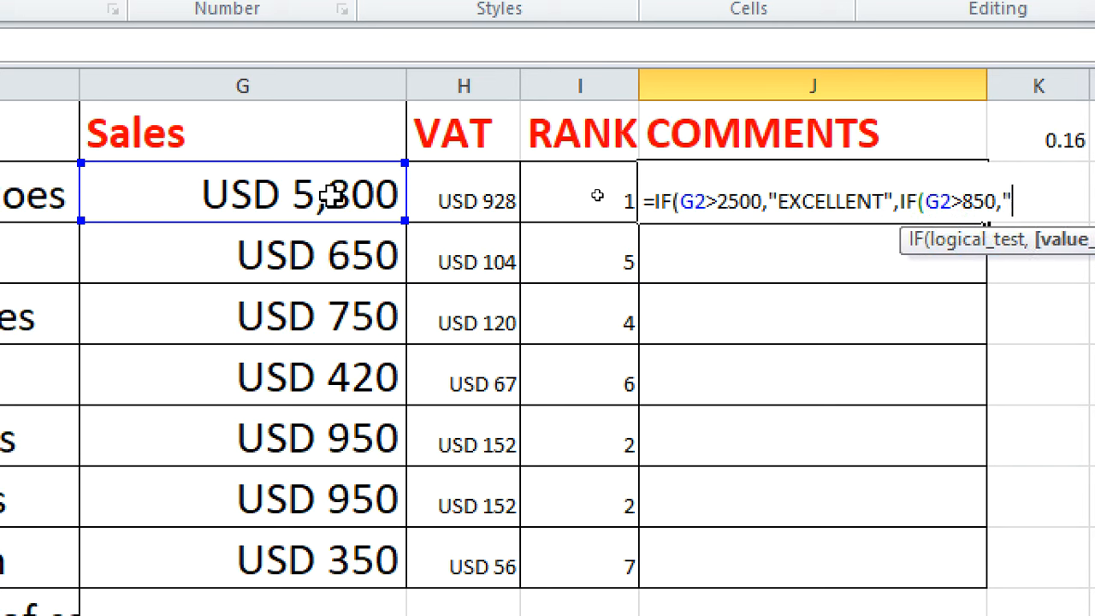
text(GOOD)
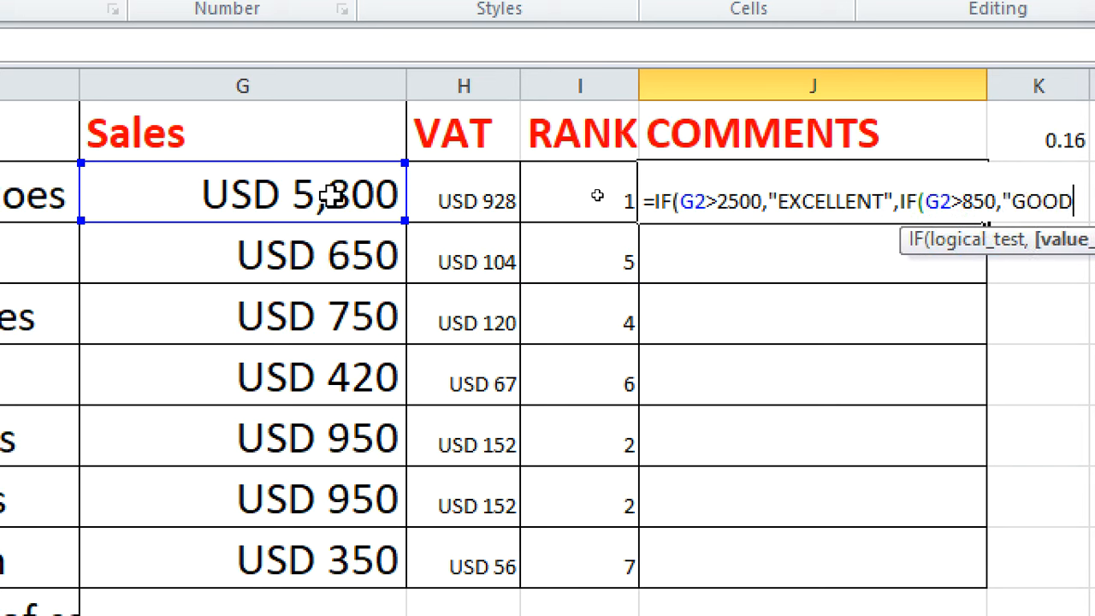
text(",I)
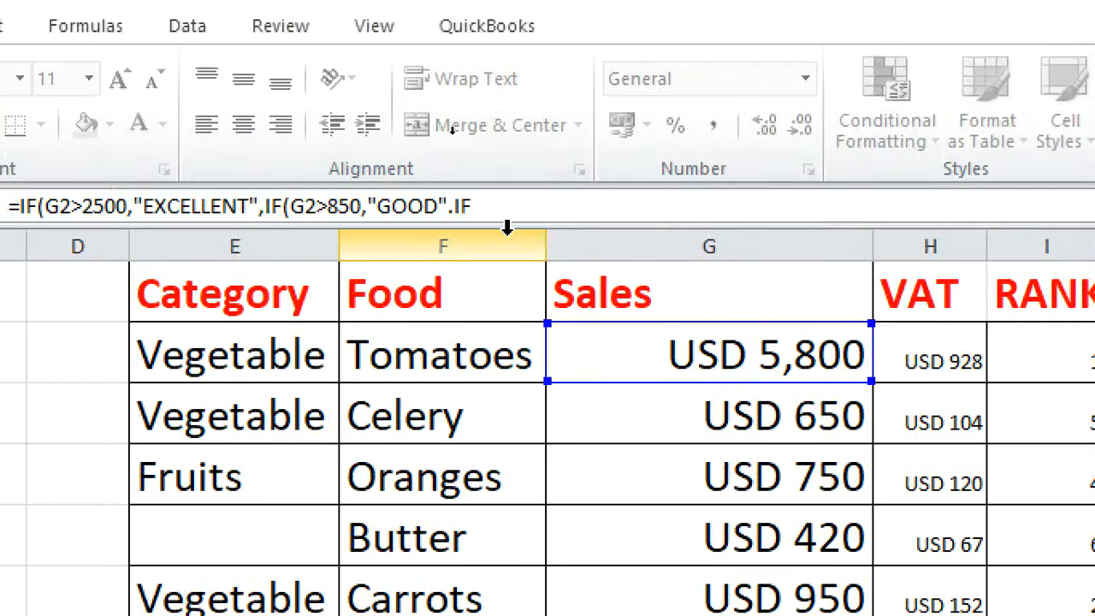
Correct the separator after "GOOD" to a comma and nest a third IF returning "FAIR" when G2>450, otherwise "POOR"
click(511, 213)
key(BackSpace)
key(BackSpace)
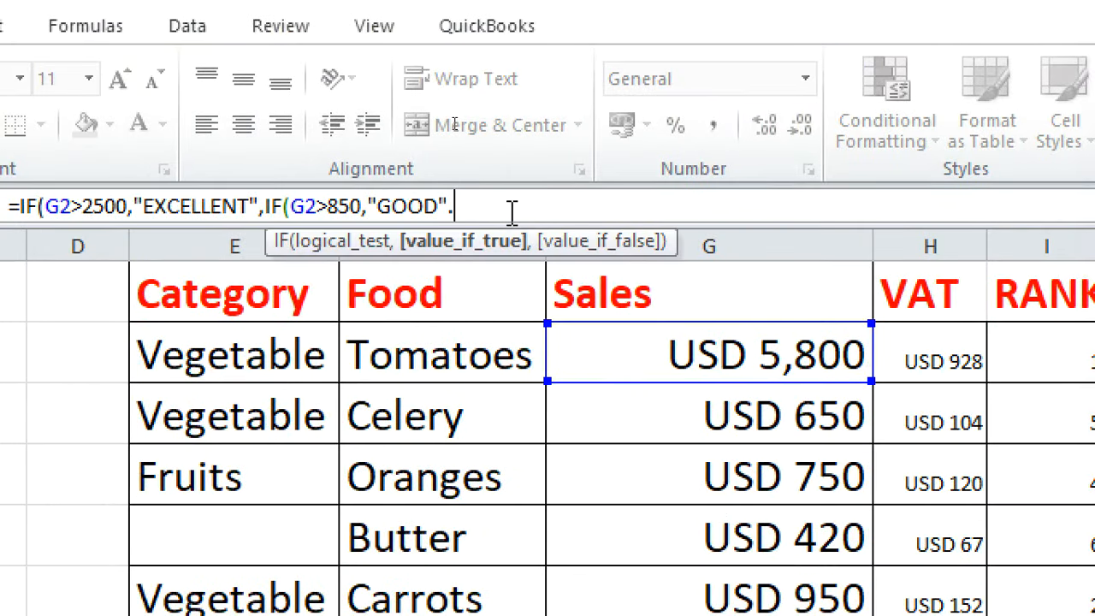
text(,IF)
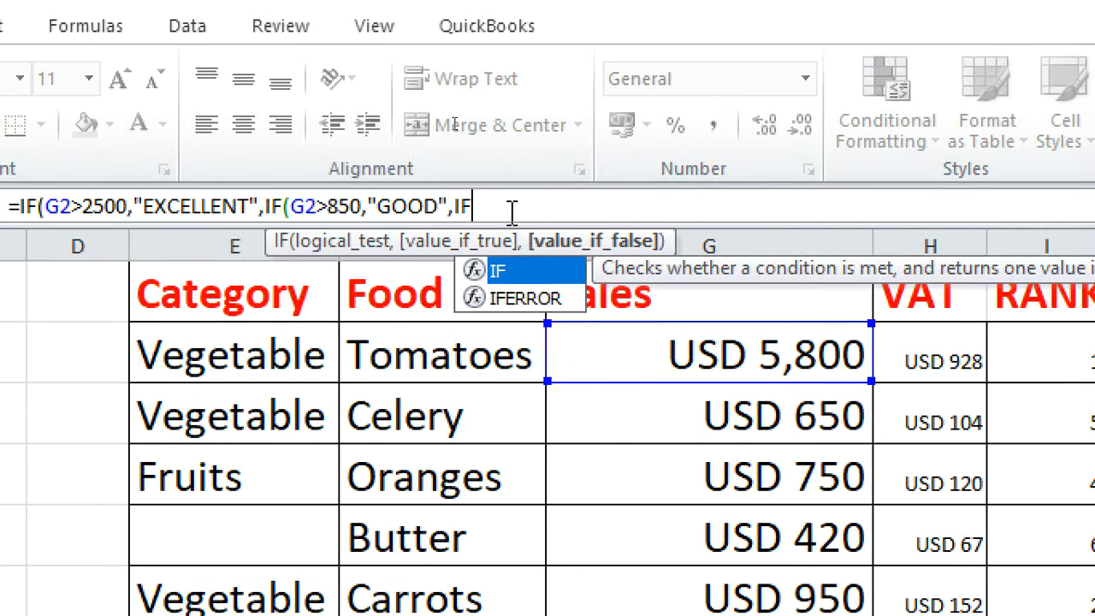
text(()
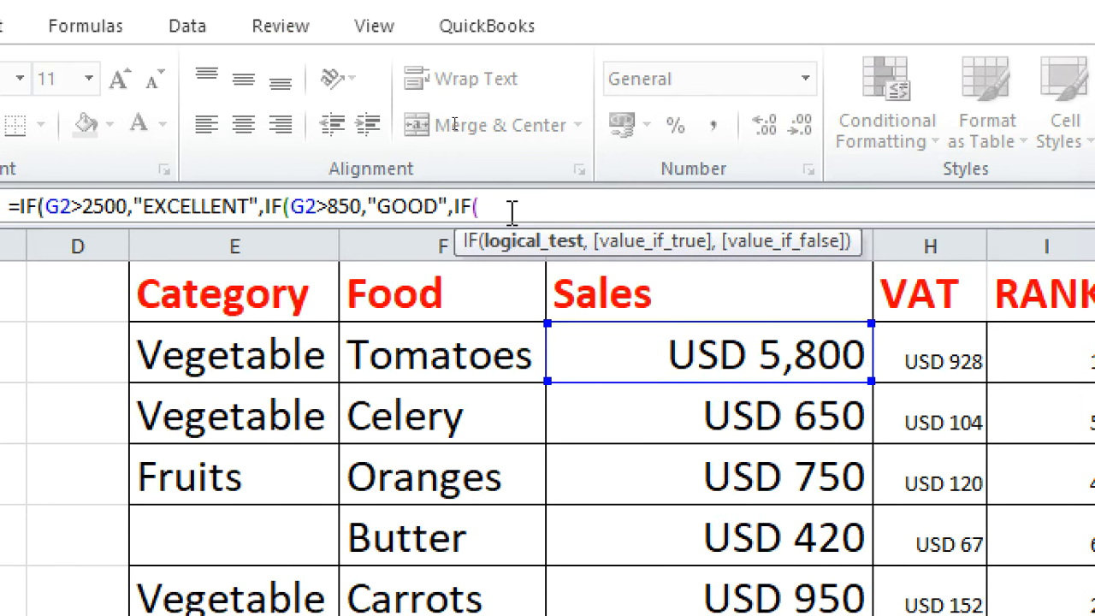
text(G)
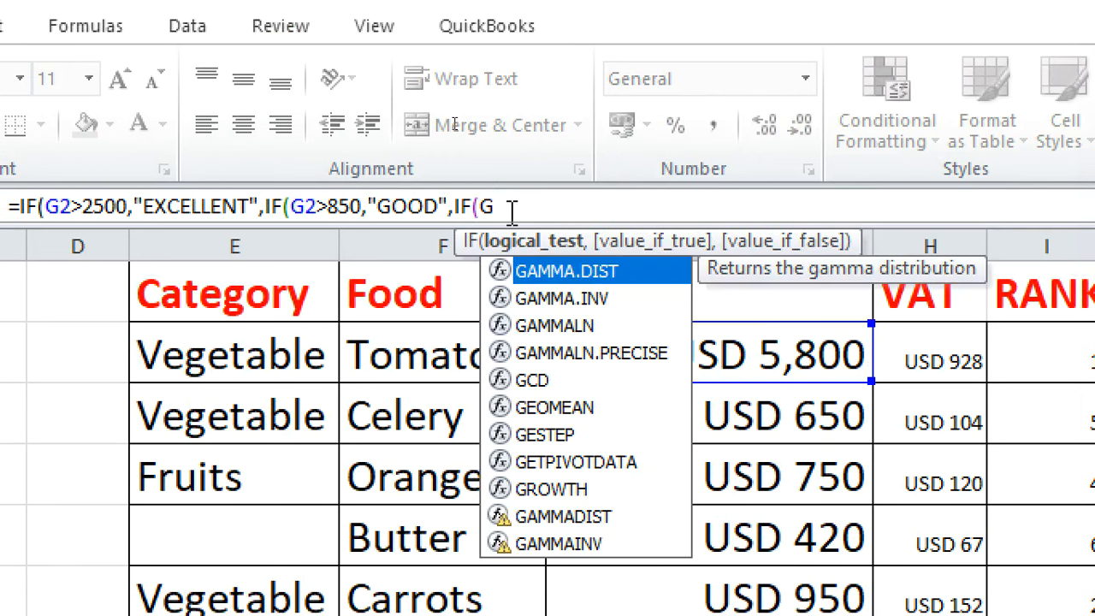
text(2>)
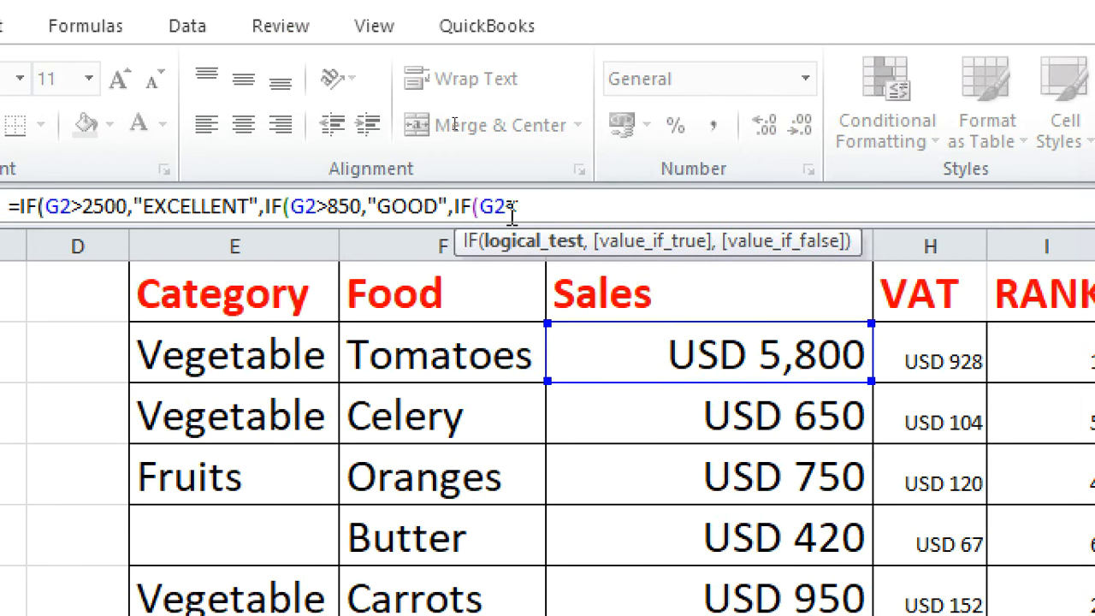
text(450,)
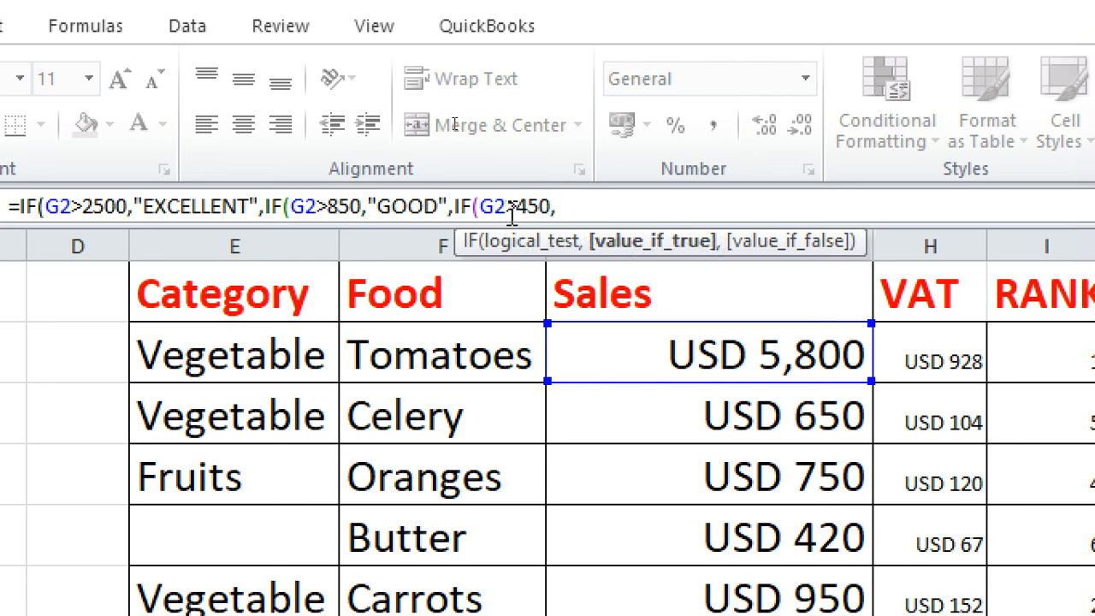
text("FAIR",)
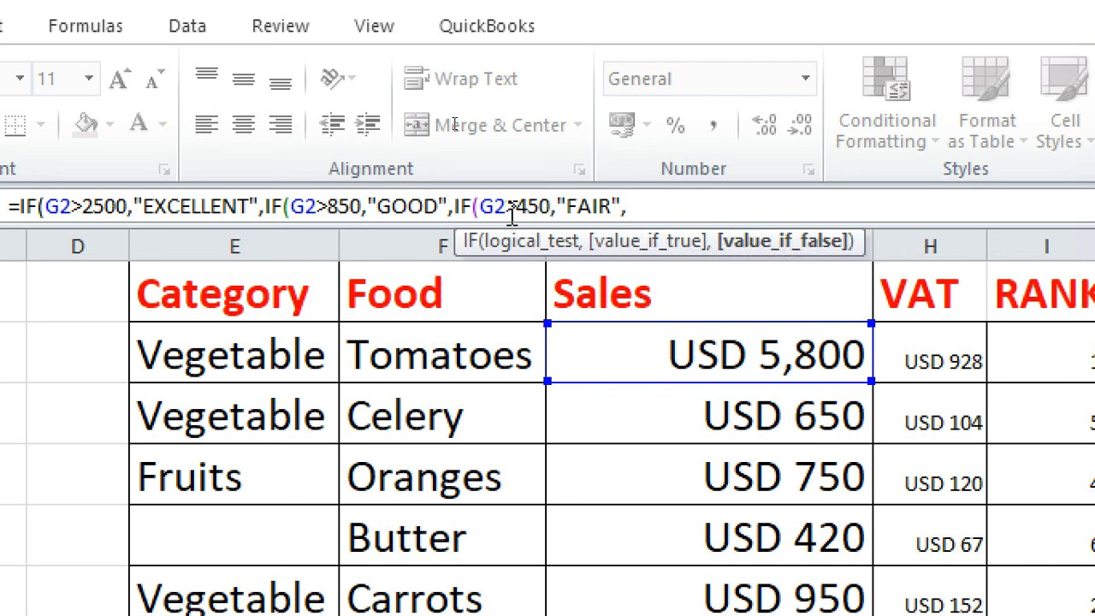
text("POOR)
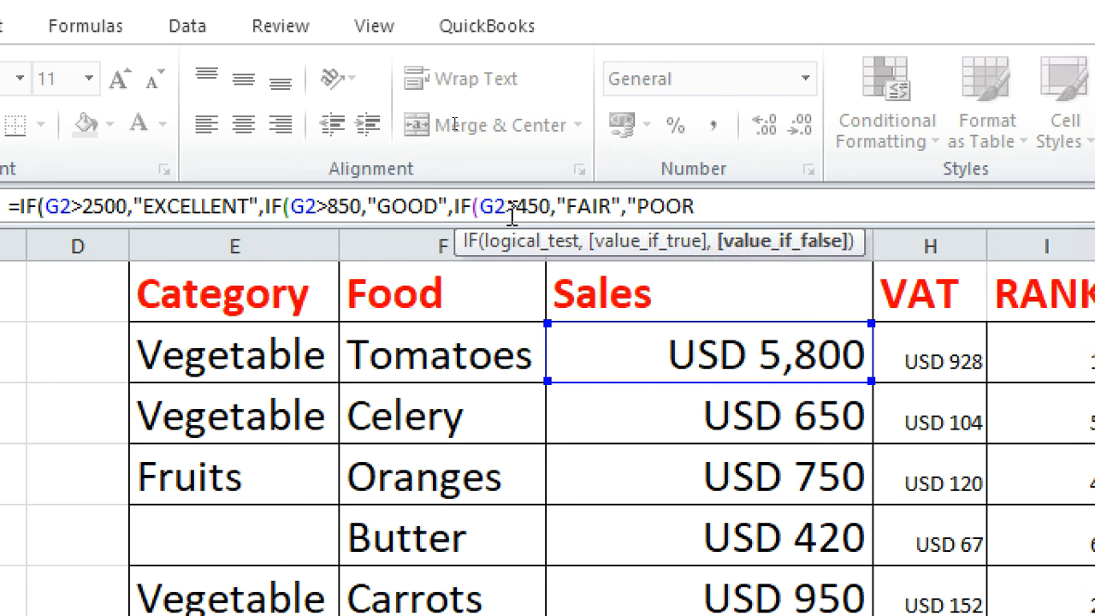
text(")))
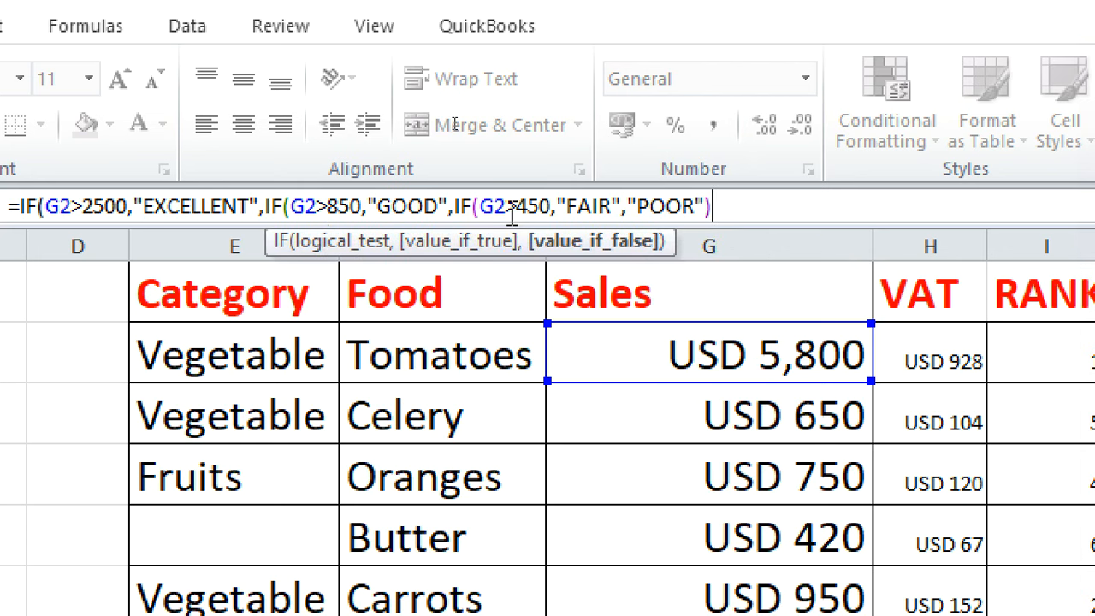
Enter the J2 formula with the proposed closing-parenthesis correction and fill it down through J8
key(Return)
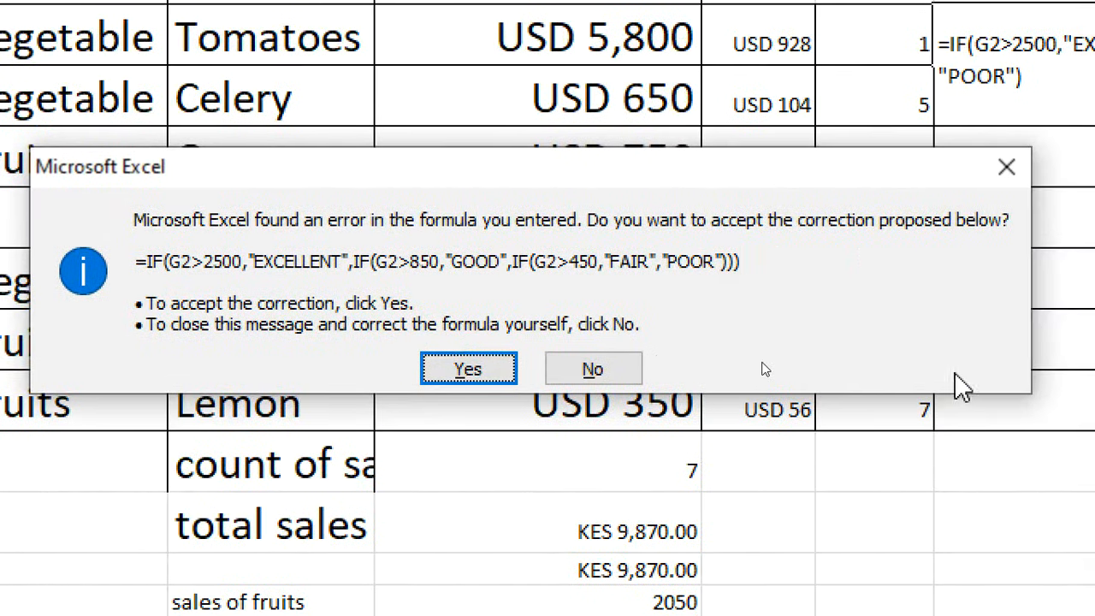
click(495, 369)
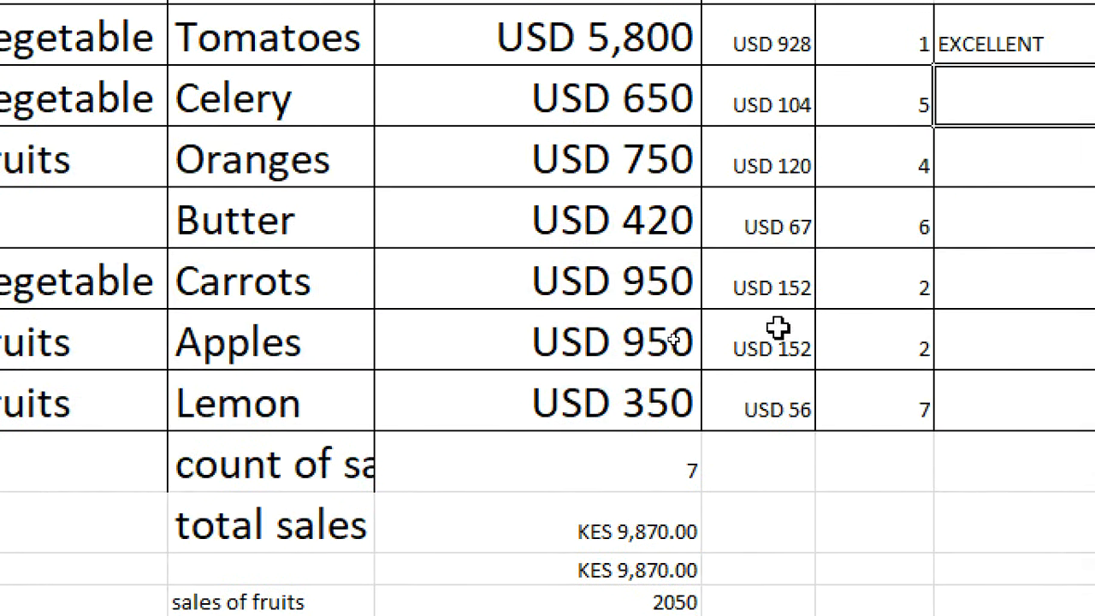
click(807, 139)
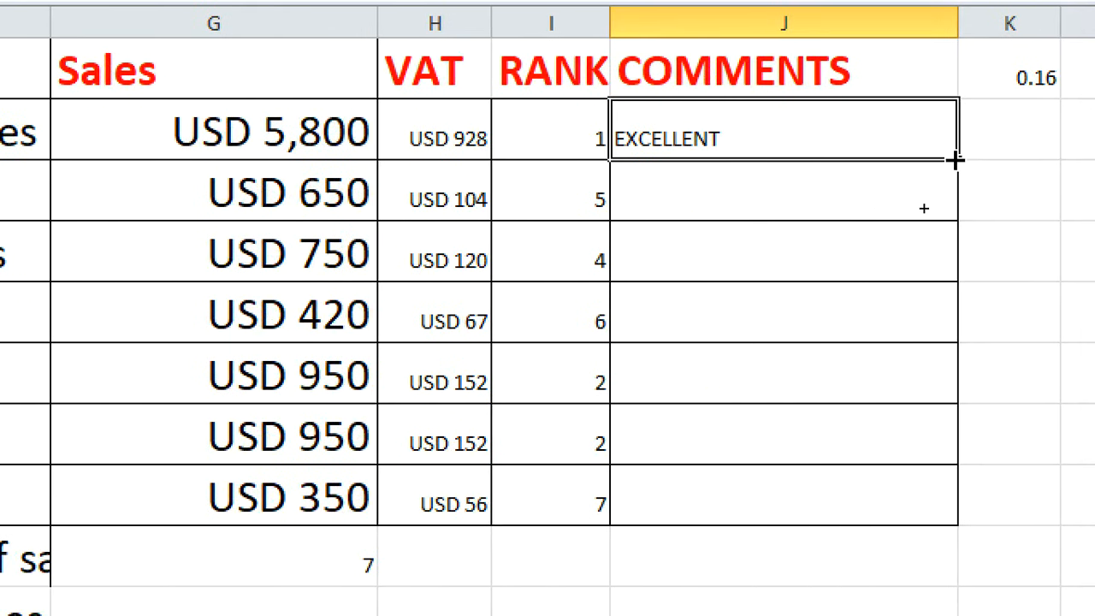
drag(955, 161, 924, 526)
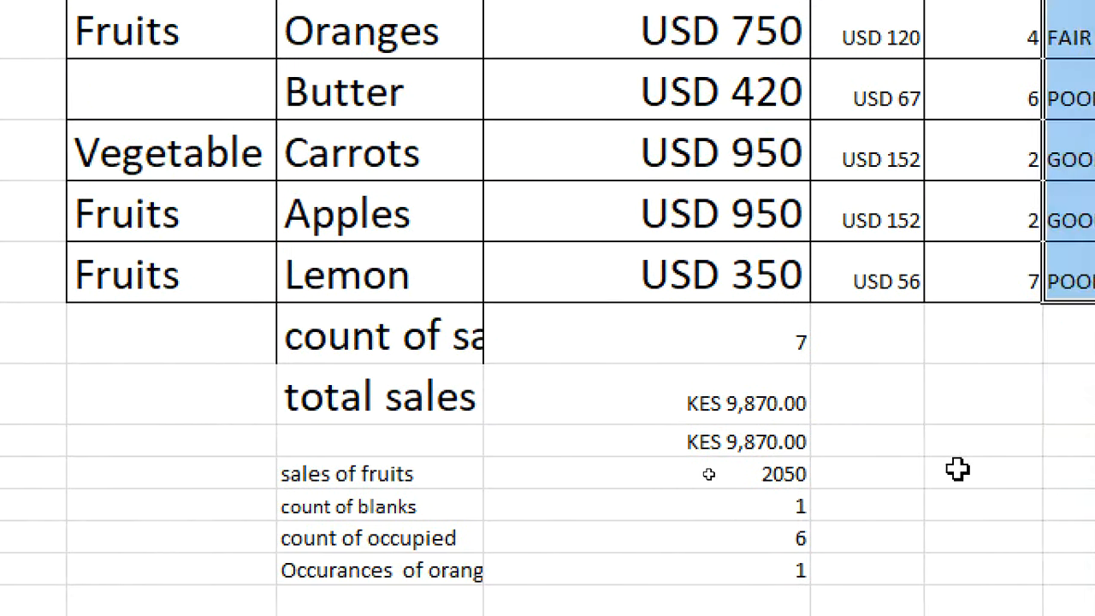
Label cell H9 AVERAGE and calculate the average VAT in I9 with =AVERAGE(H2:H8)
click(888, 334)
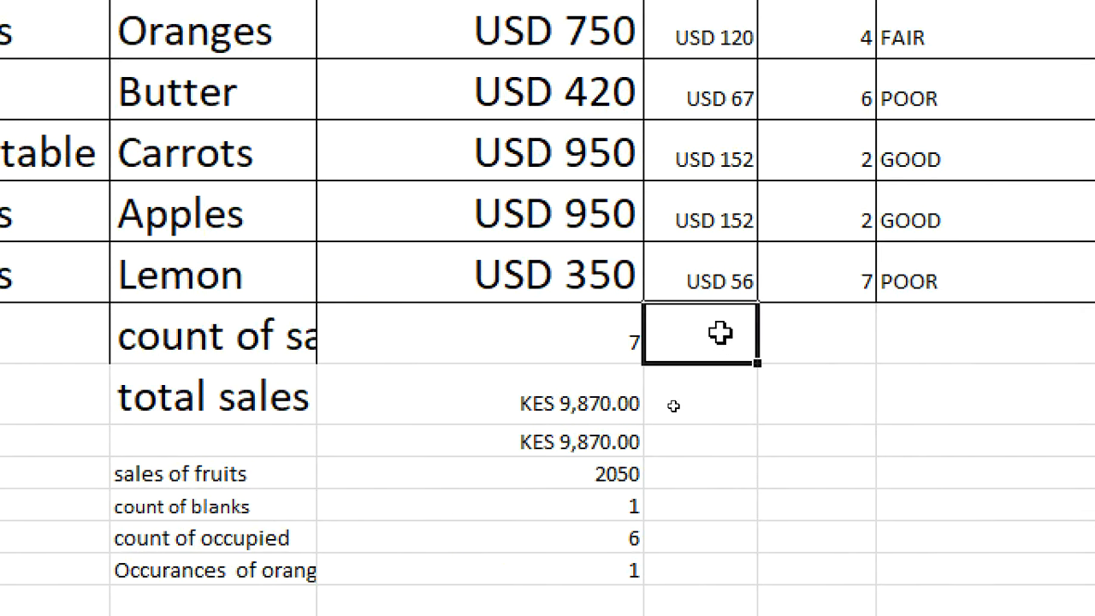
text(AVERAGE)
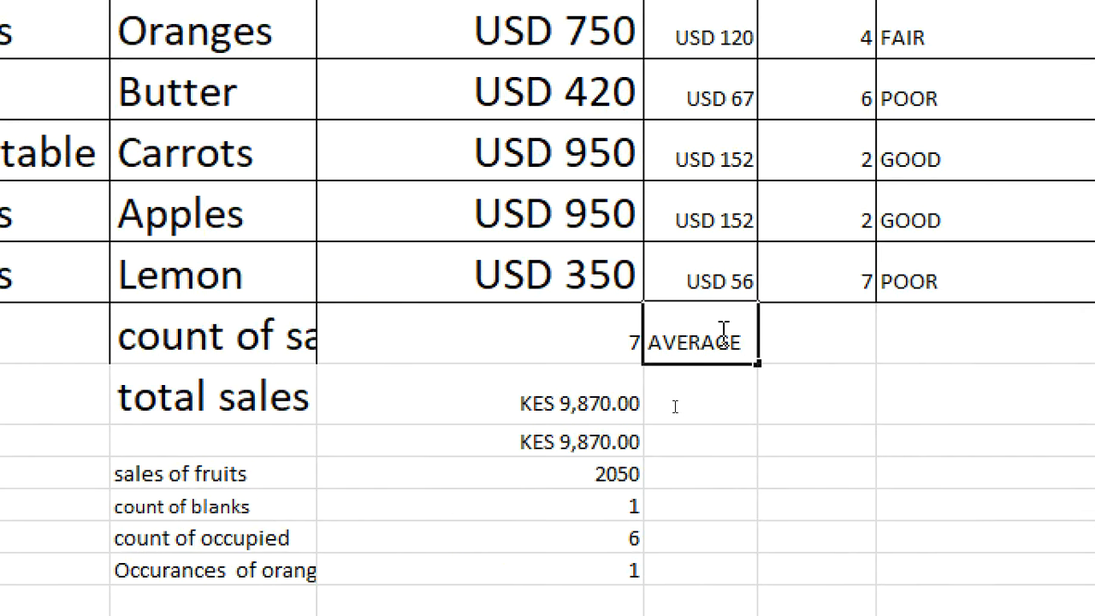
click(790, 342)
text(=AVERAGE)
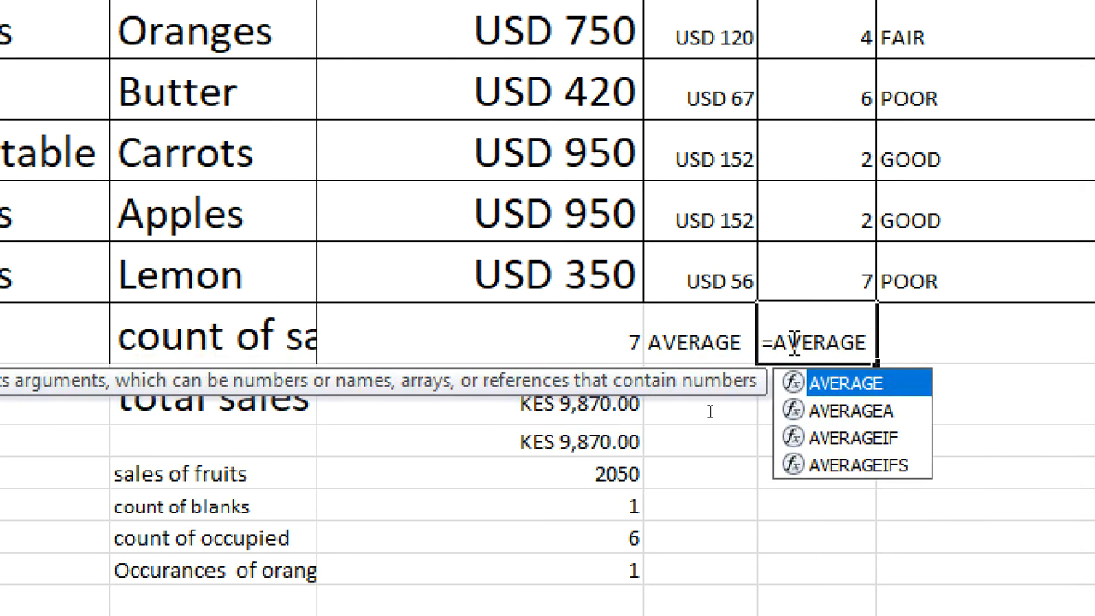
text(()
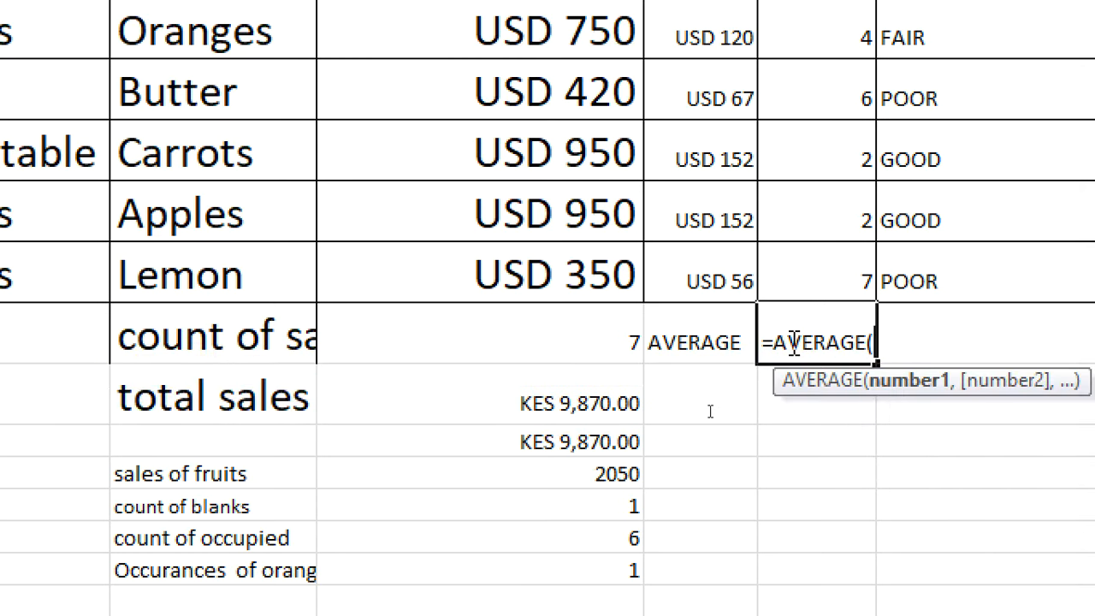
scroll(736, 151, up, 1)
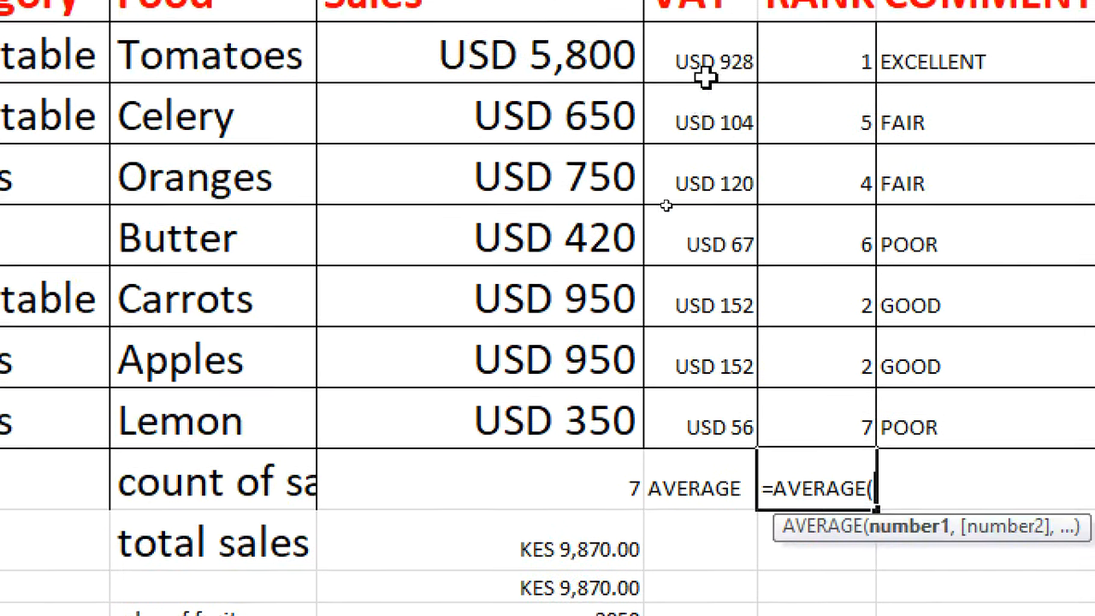
click(722, 77)
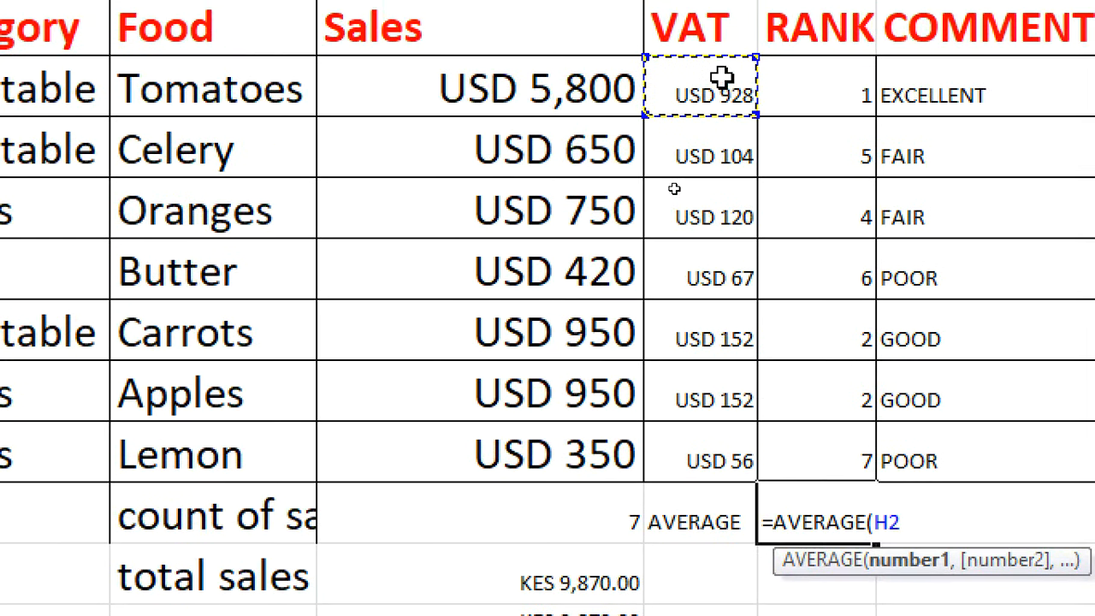
text(:)
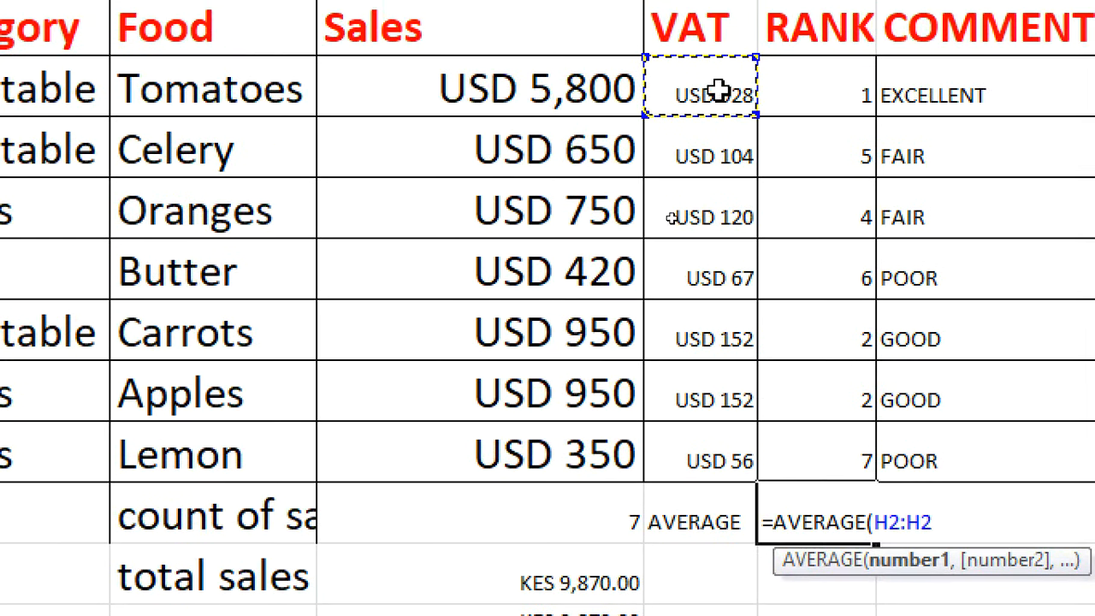
click(683, 459)
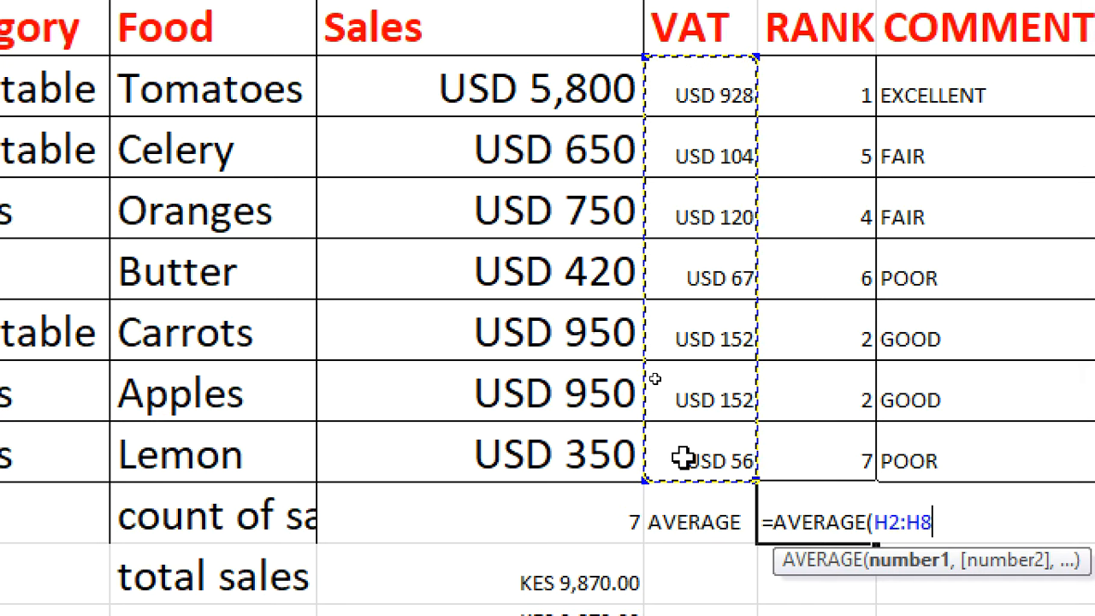
text())
key(Return)
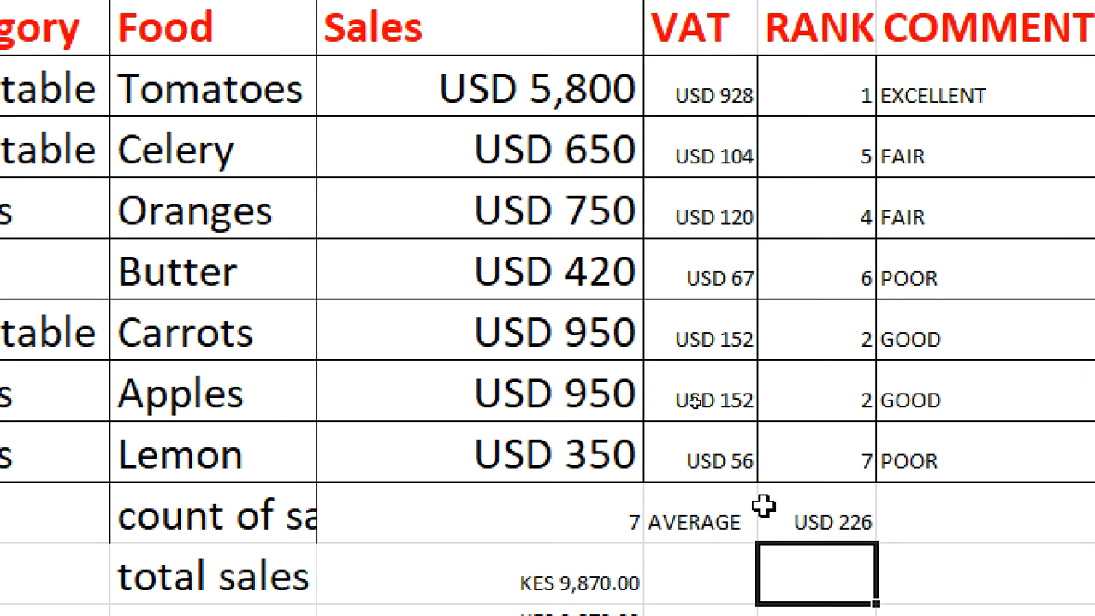
click(796, 521)
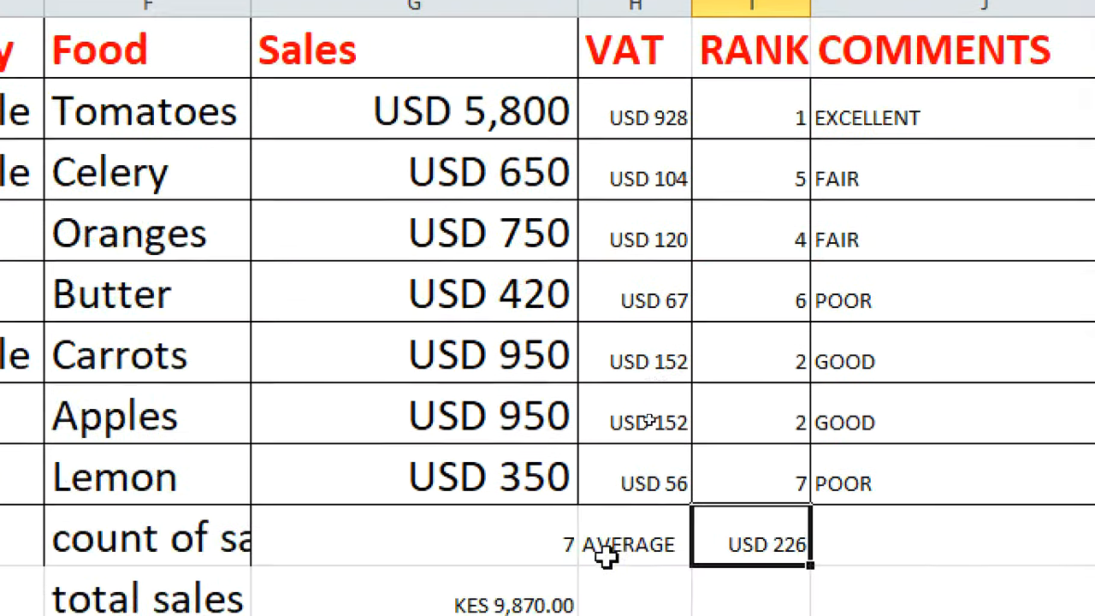
Label cell H10 PRODUCT and multiply the Tomatoes sales by 10 in I10 with =PRODUCT(G2*10)
click(638, 588)
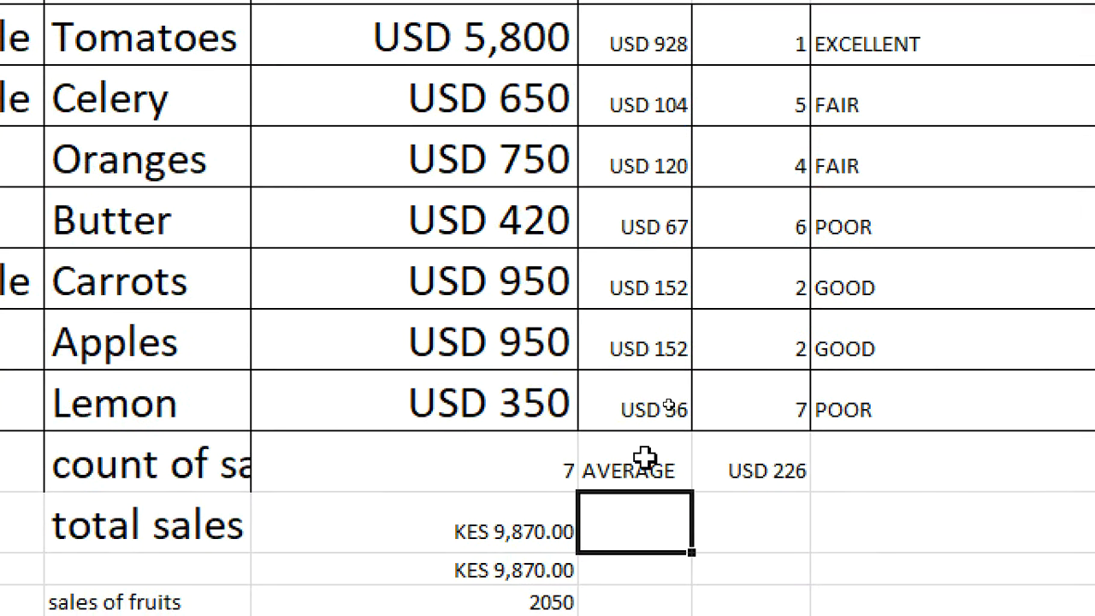
text(PRODUCT)
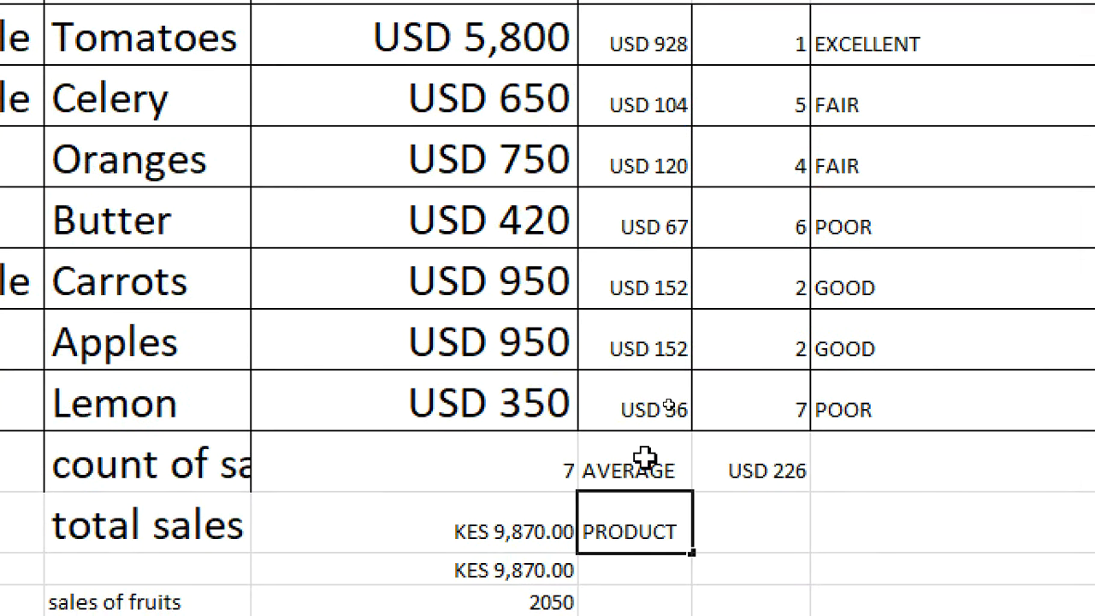
text(0)
key(BackSpace)
key(Tab)
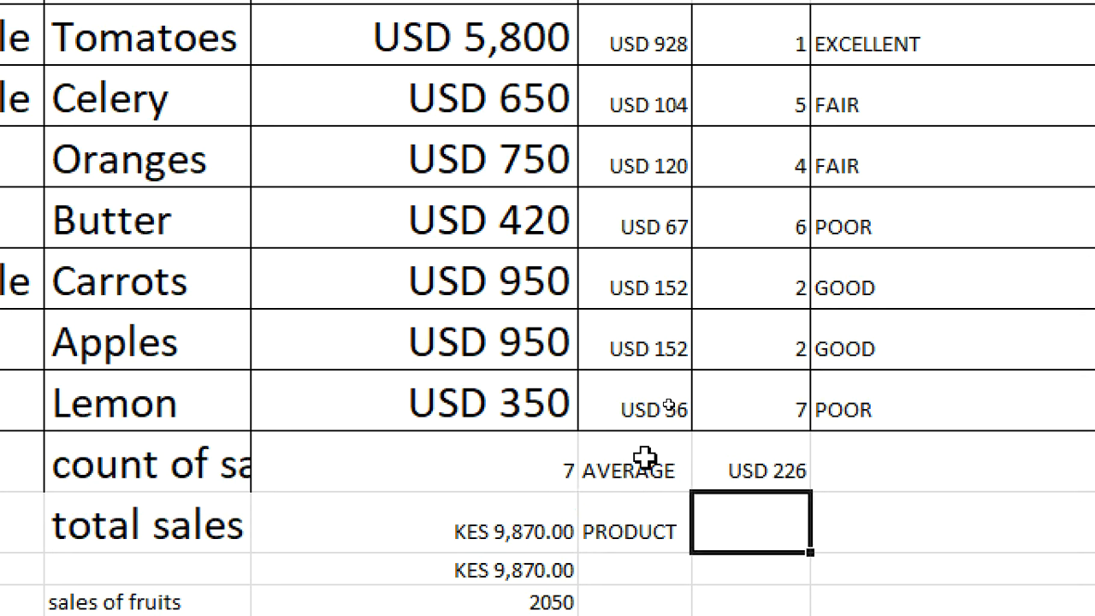
text(=PRODUCT)
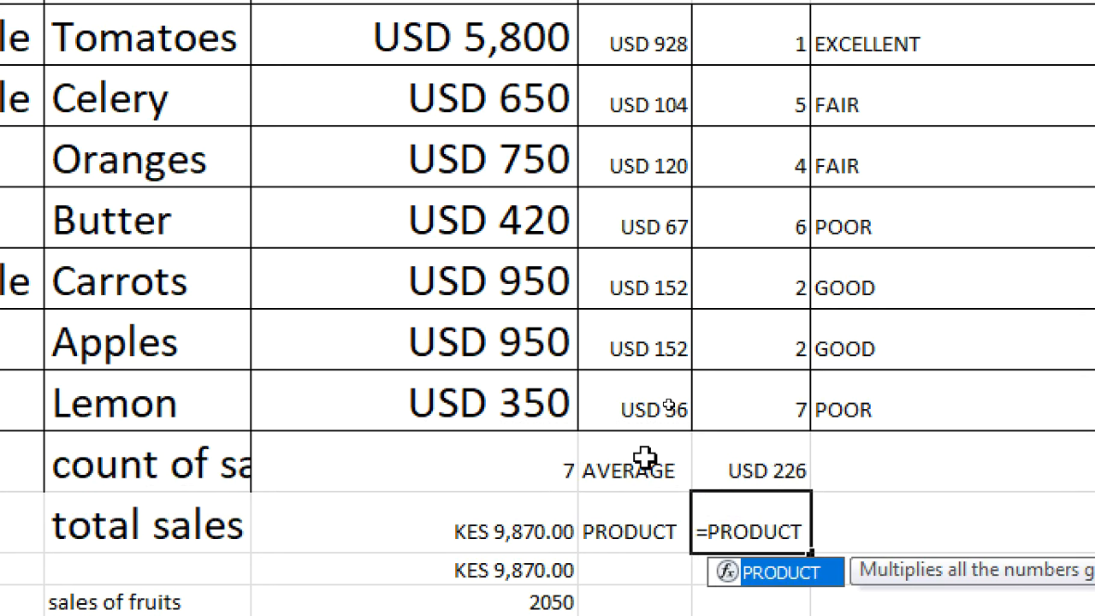
text(()
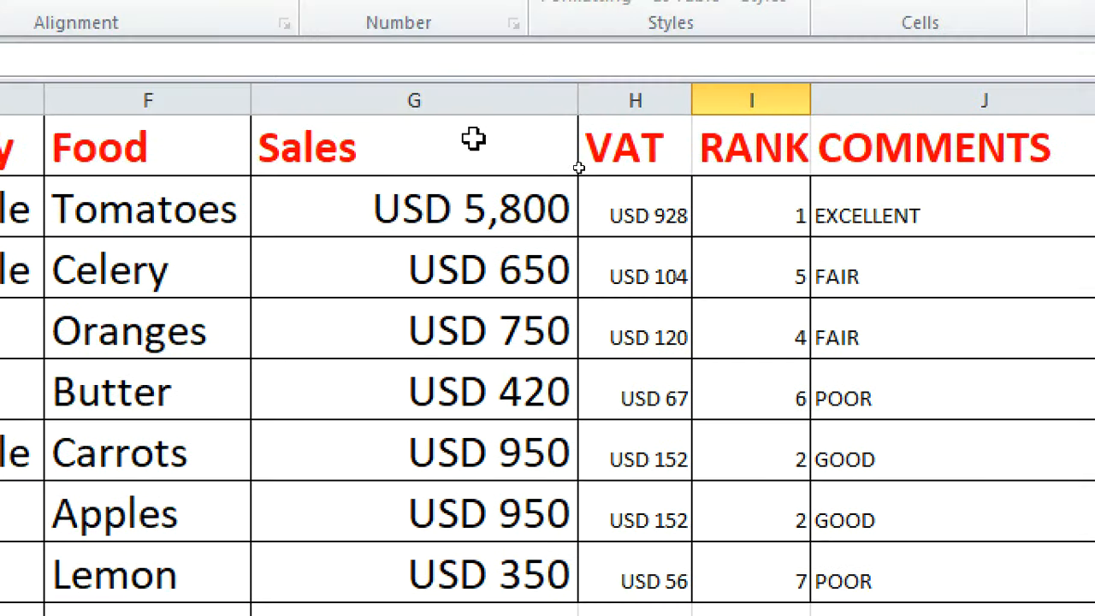
click(448, 30)
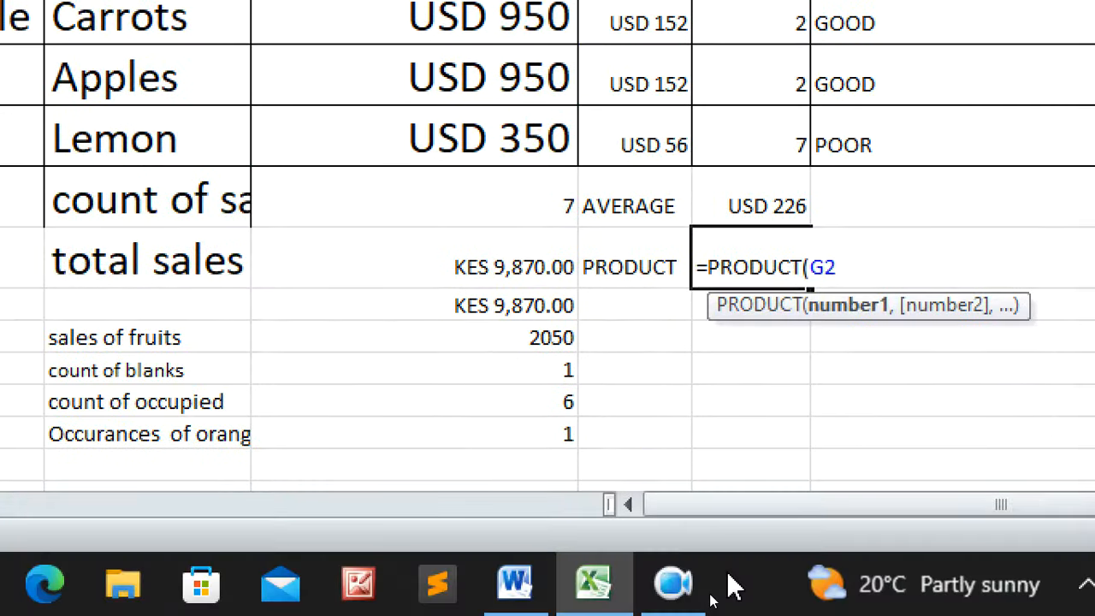
text(*10))
key(Return)
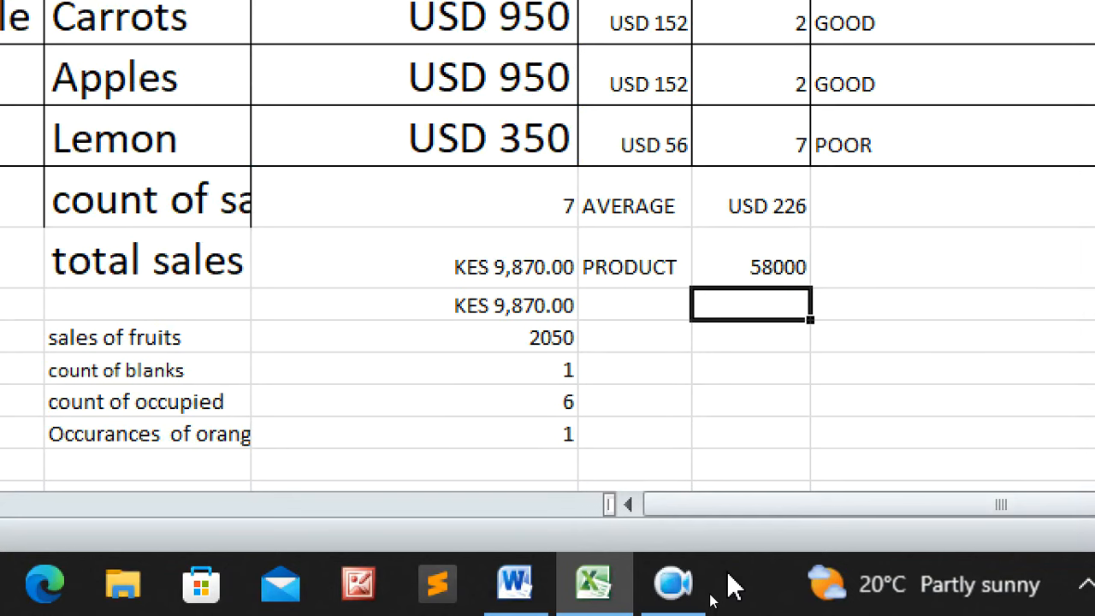
click(775, 268)
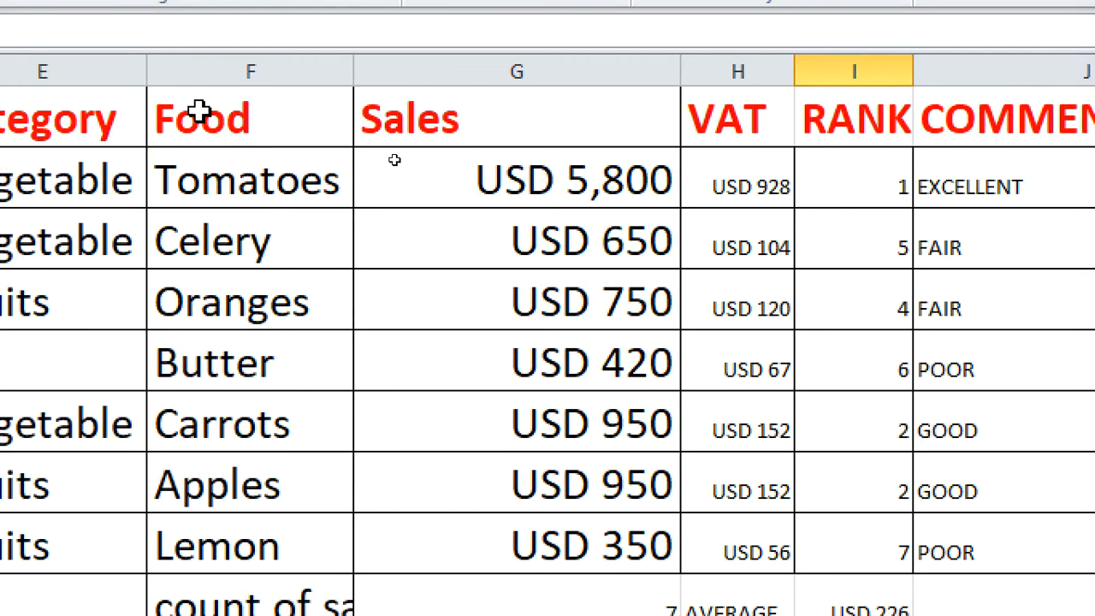
Insert a 3-D clustered bar chart from the Food and Sales columns, covering the headers through the Lemon row
drag(198, 111, 581, 543)
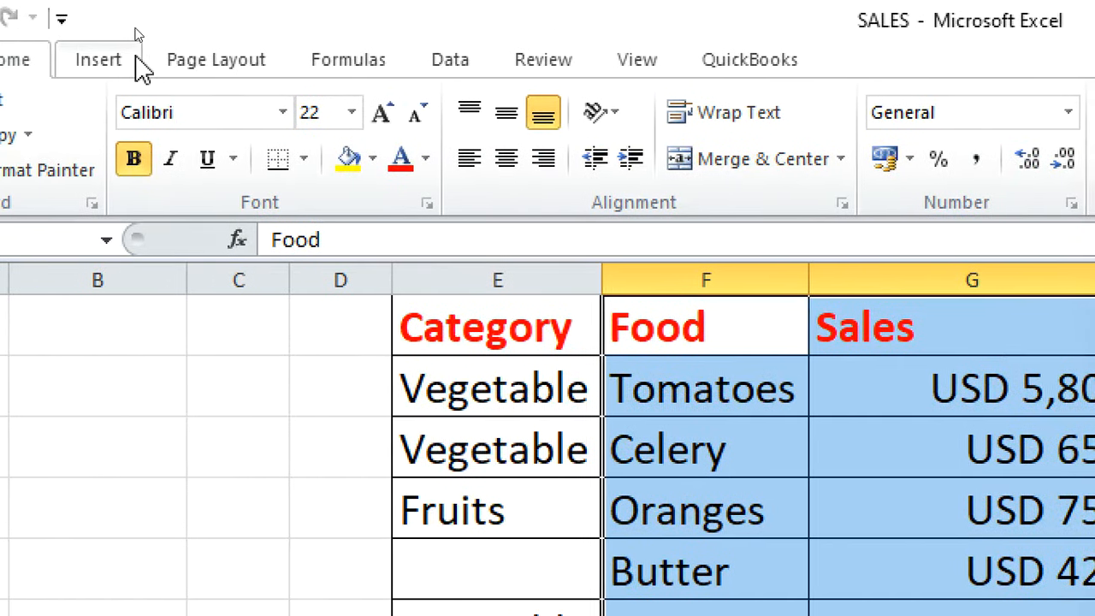
click(136, 60)
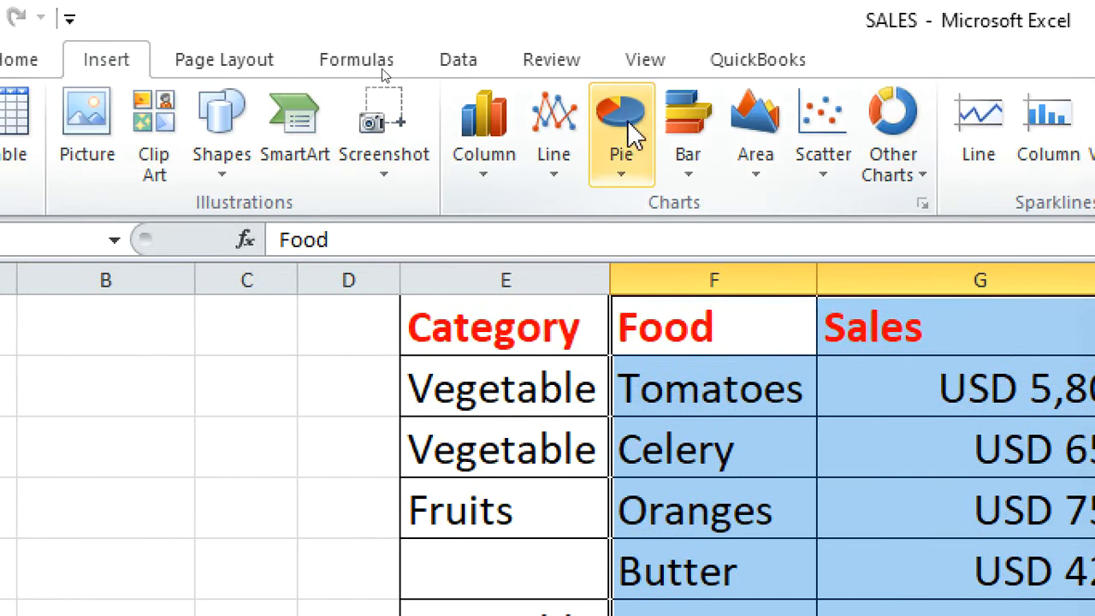
click(697, 170)
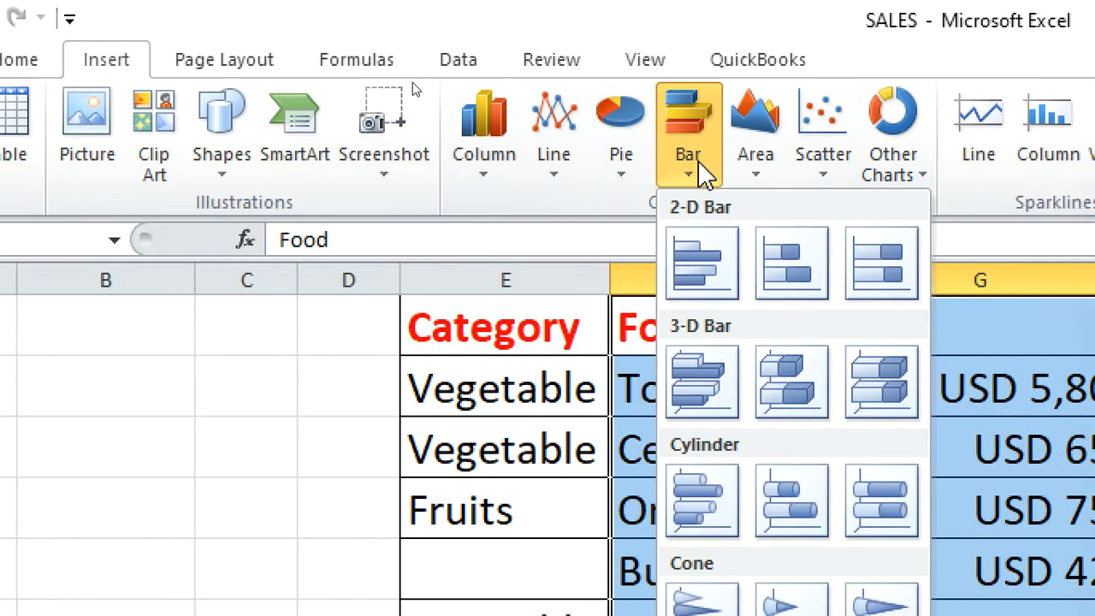
click(702, 381)
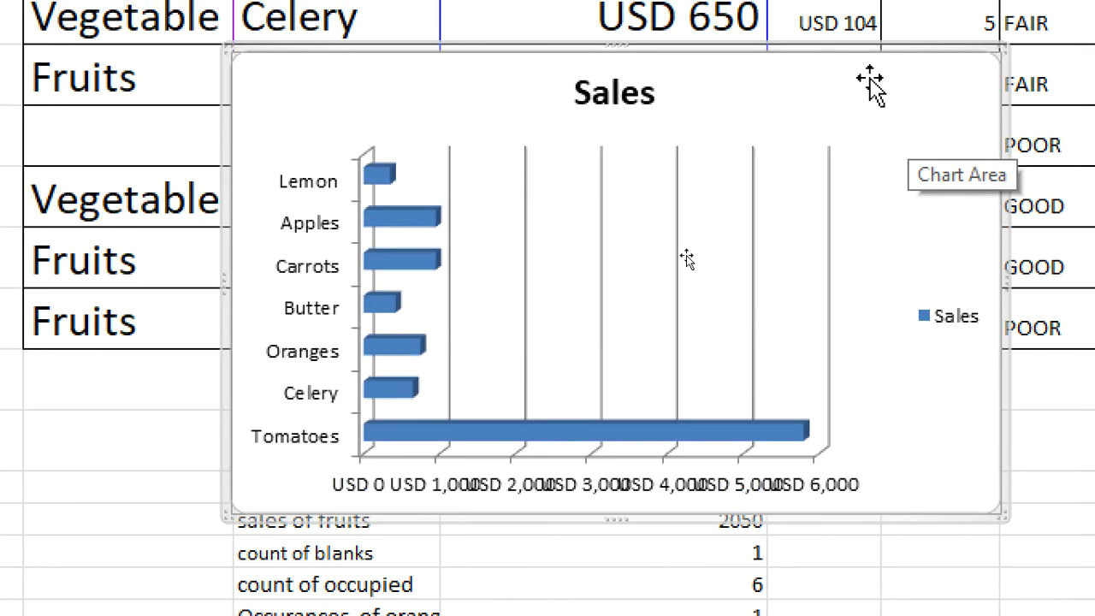
Start moving the Sales bar chart and choose a new sheet as its destination
click(590, 107)
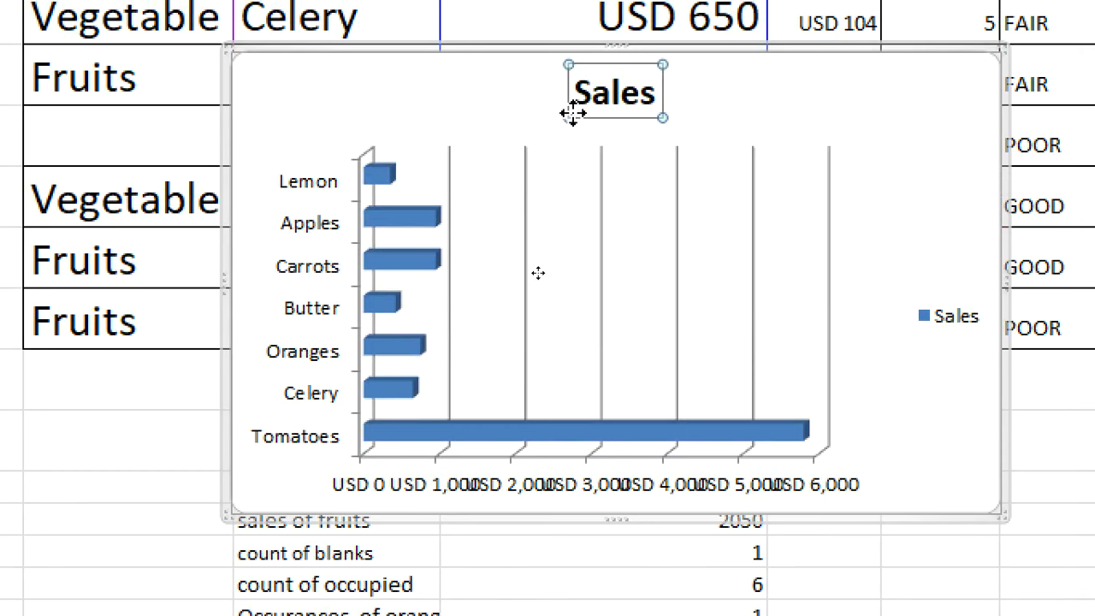
click(413, 77)
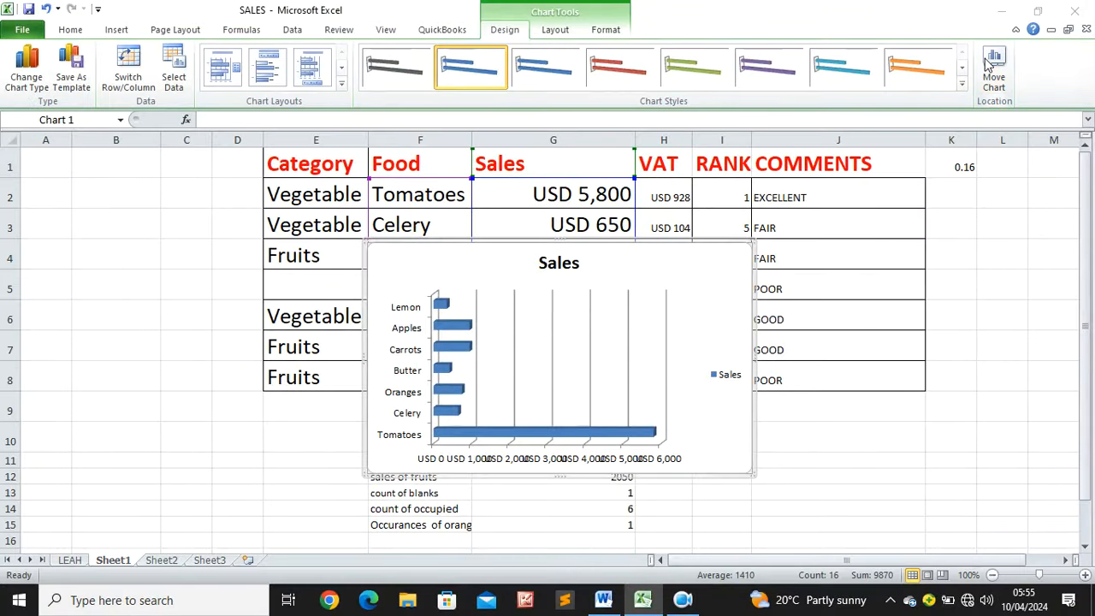
click(993, 64)
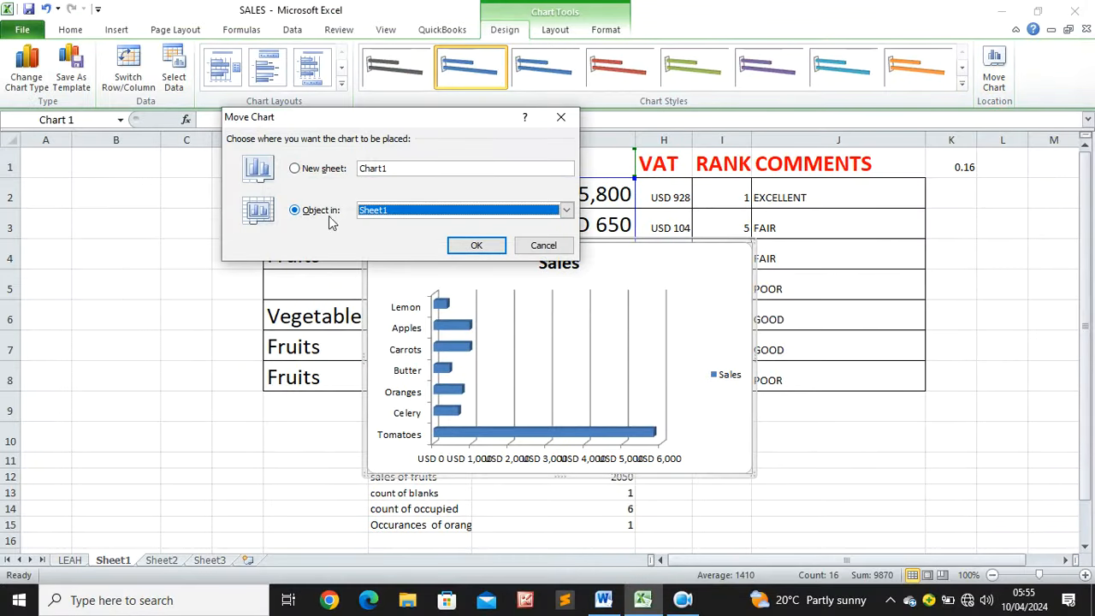
click(295, 169)
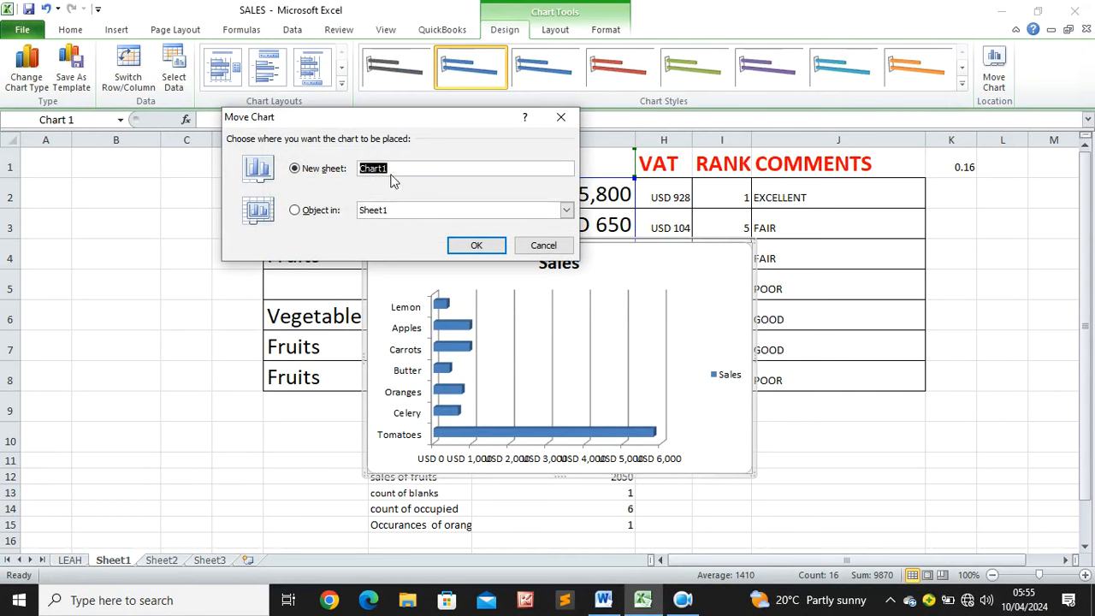